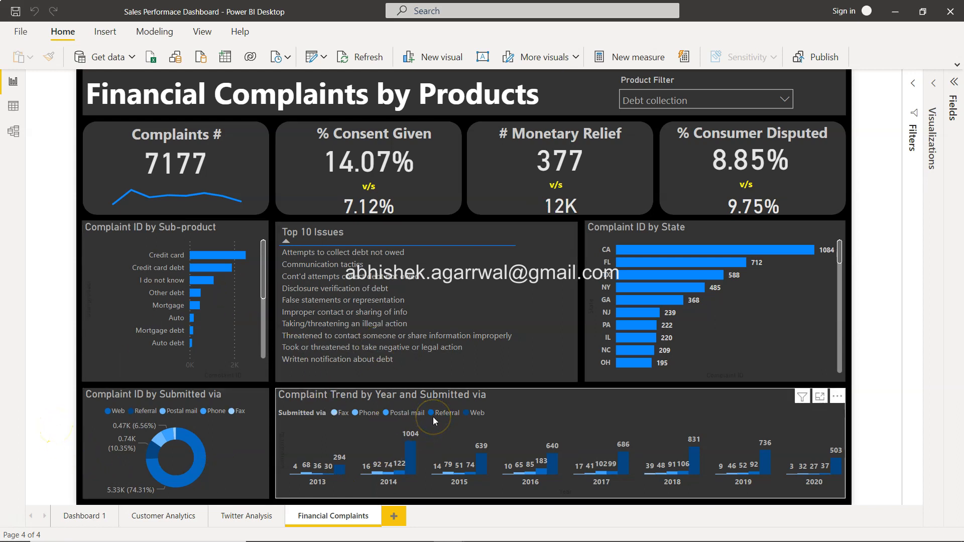
Switch to the Power BI Video Tutorials spreadsheet in Google Sheets and review the three dashboard titles in A162:A164.
key("alt+Tab")
key("alt+Tab")
key("alt+Tab")
key("alt+Tab")
key("alt+Tab")
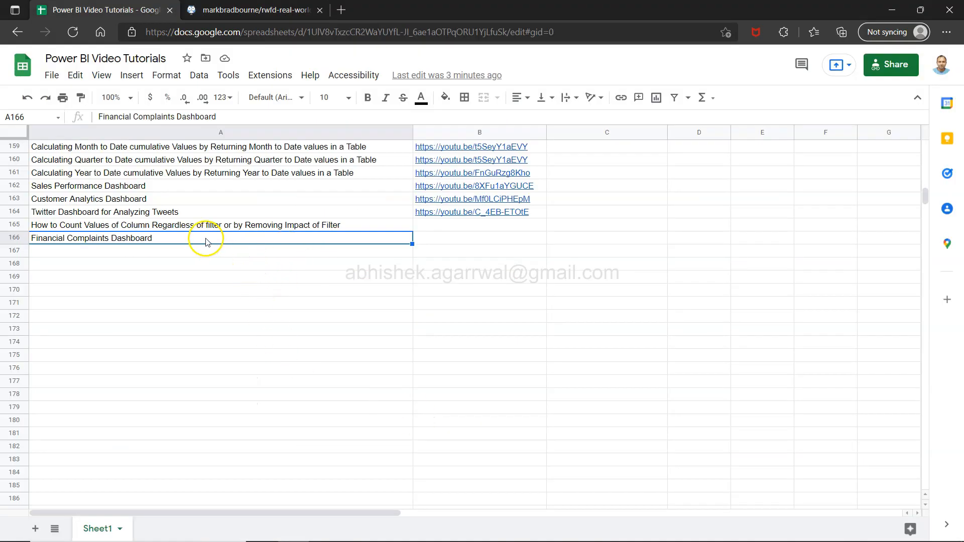
left_click(85, 188)
key("shift+Down")
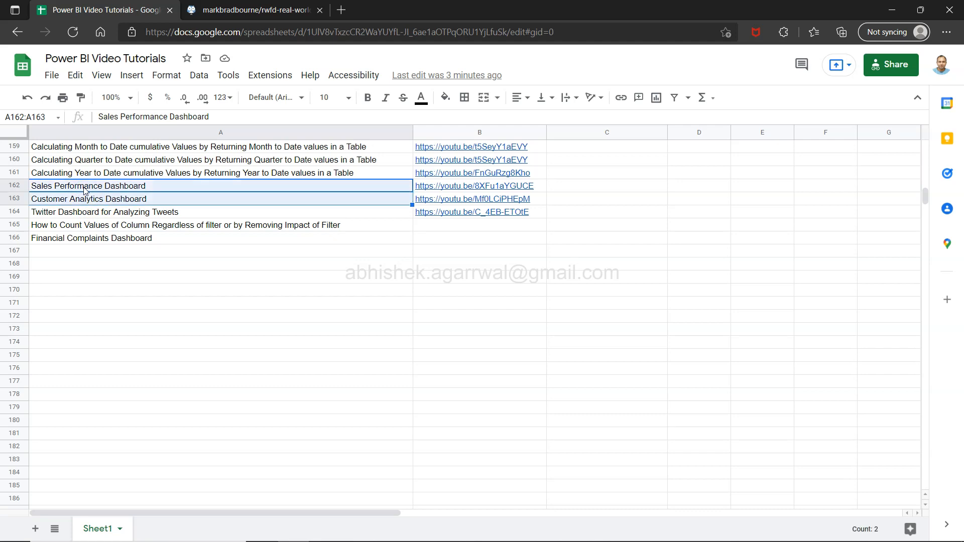
key("Down")
key("Down")
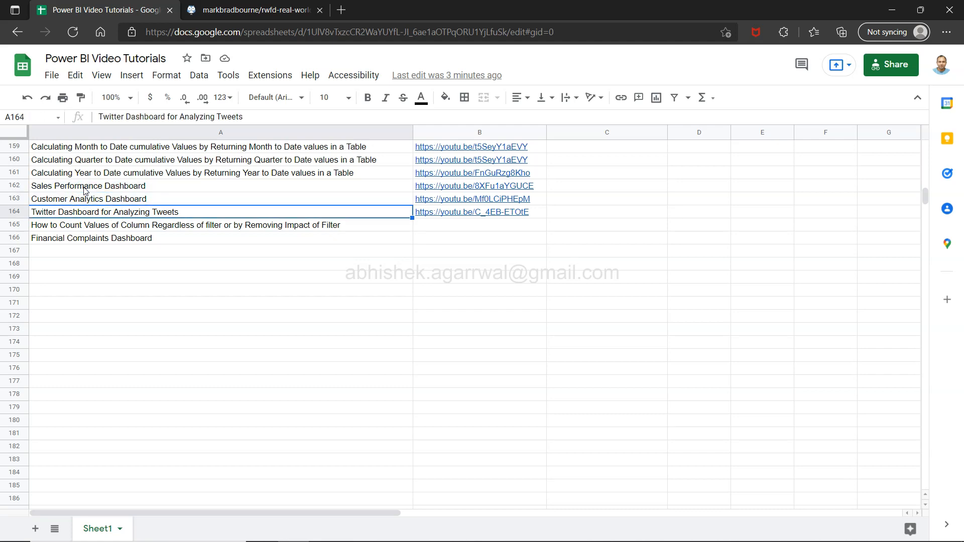
key("Down")
key("Up")
key("shift+Up")
key("shift+Up")
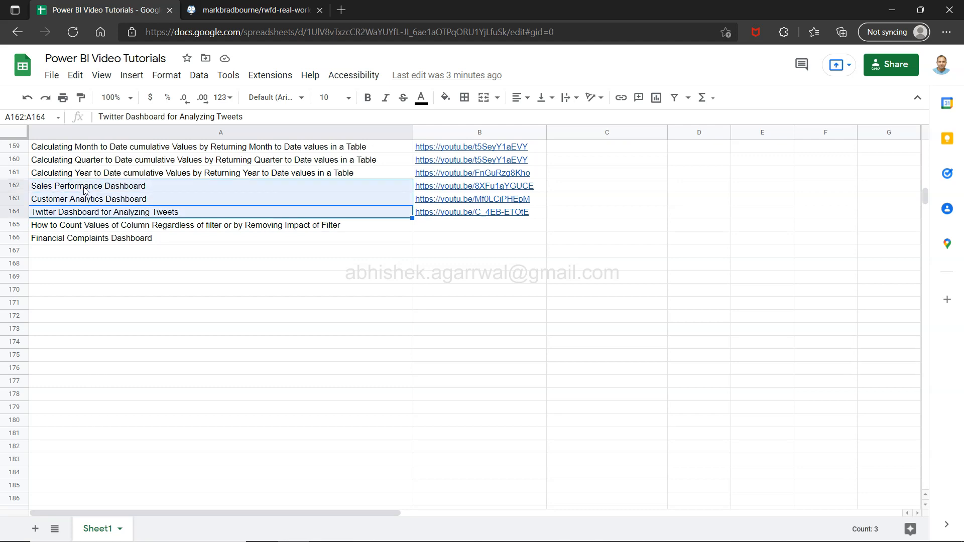
scroll(86, 190, "up", 1)
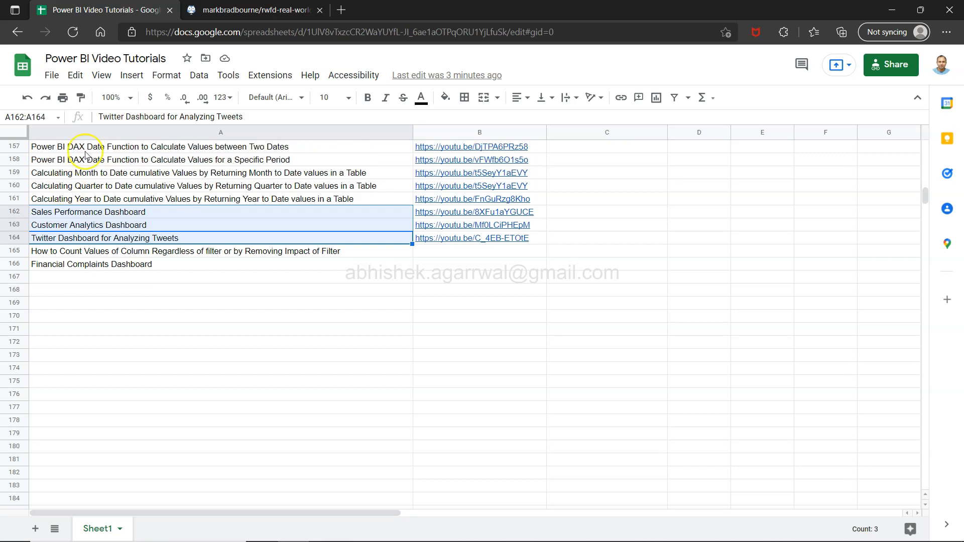
Examine the titles in A165 and A166, covering the unfiltered column count tutorial and the Financial Complaints Dashboard.
left_click(119, 265)
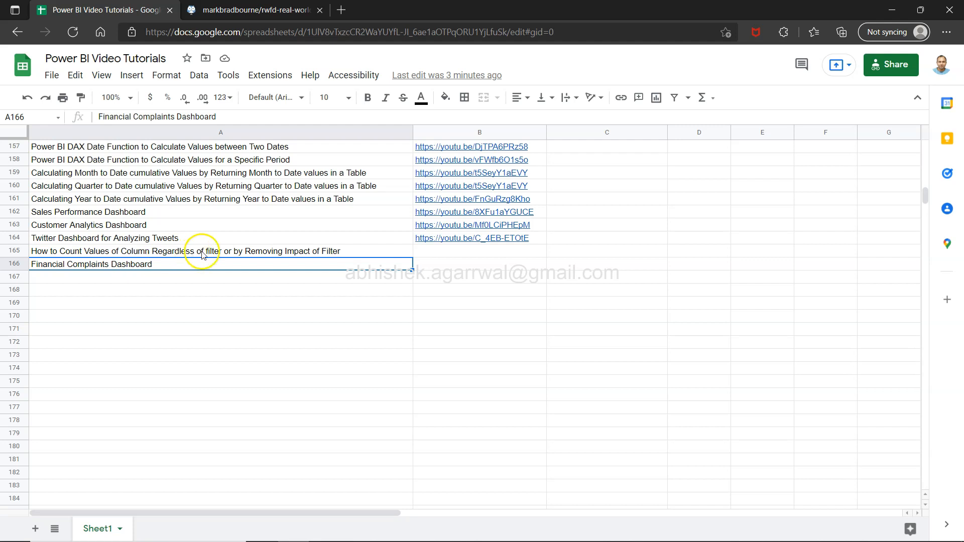
left_click(227, 252)
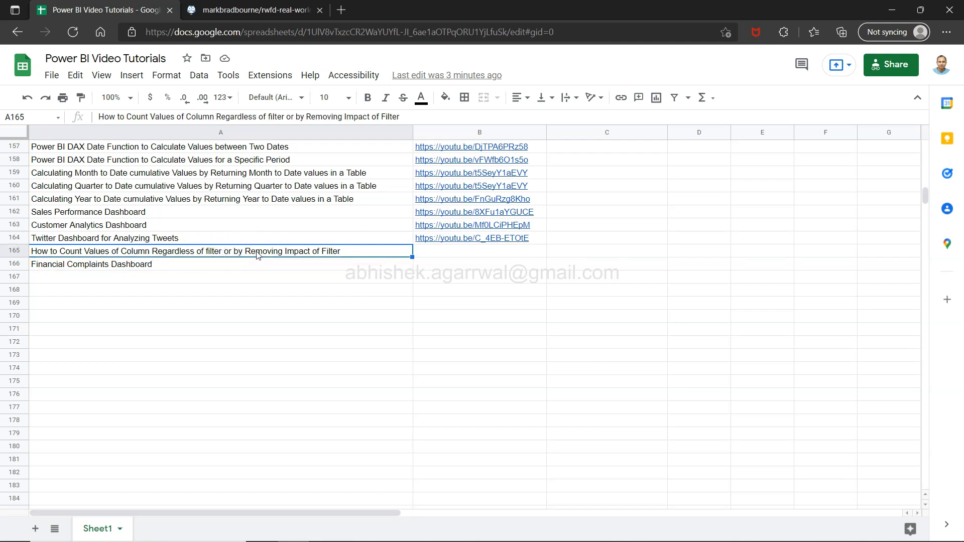
left_click(142, 266)
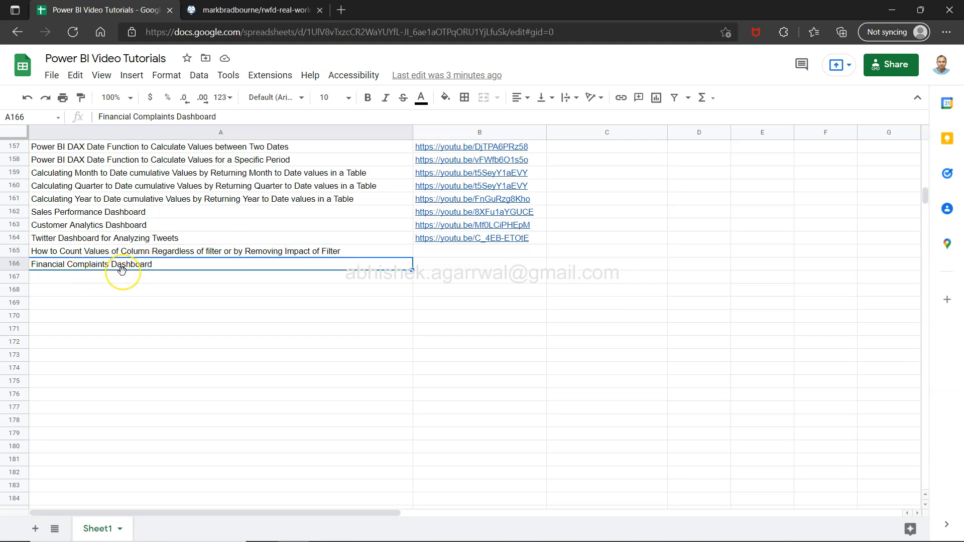
left_click(146, 253)
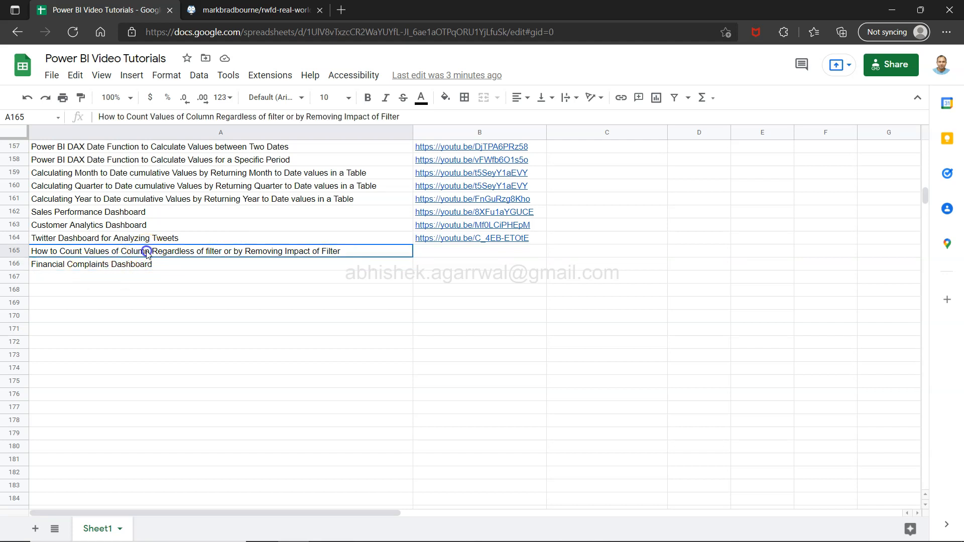
left_click(143, 263)
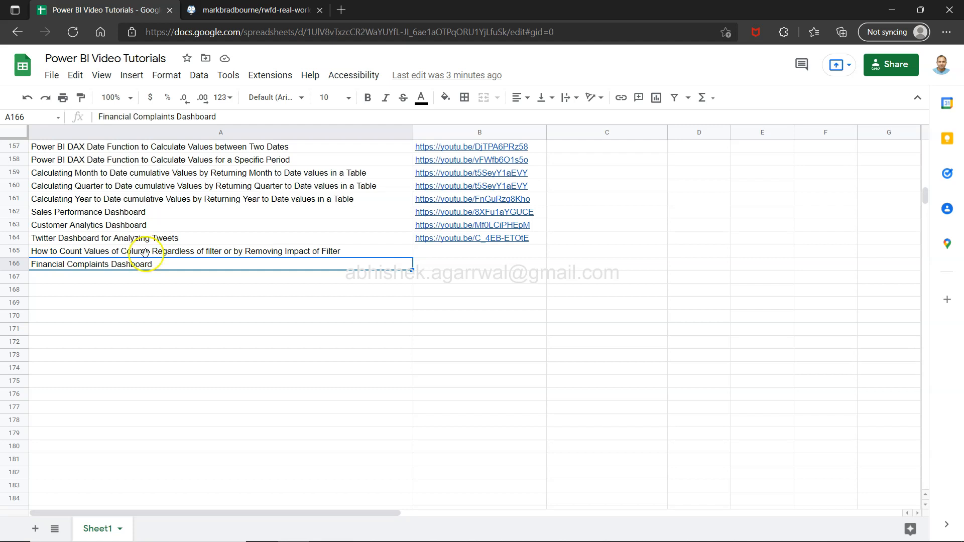
Highlight the earlier dashboard titles in A162:A164 again and return to the Financial Complaints Dashboard entry in A166.
left_click(143, 215)
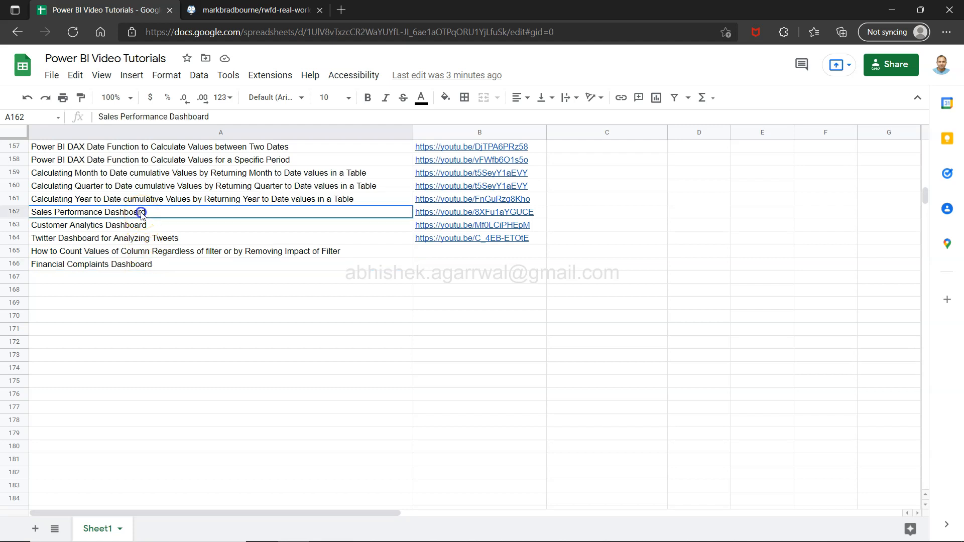
key("shift+Down")
key("shift+Down")
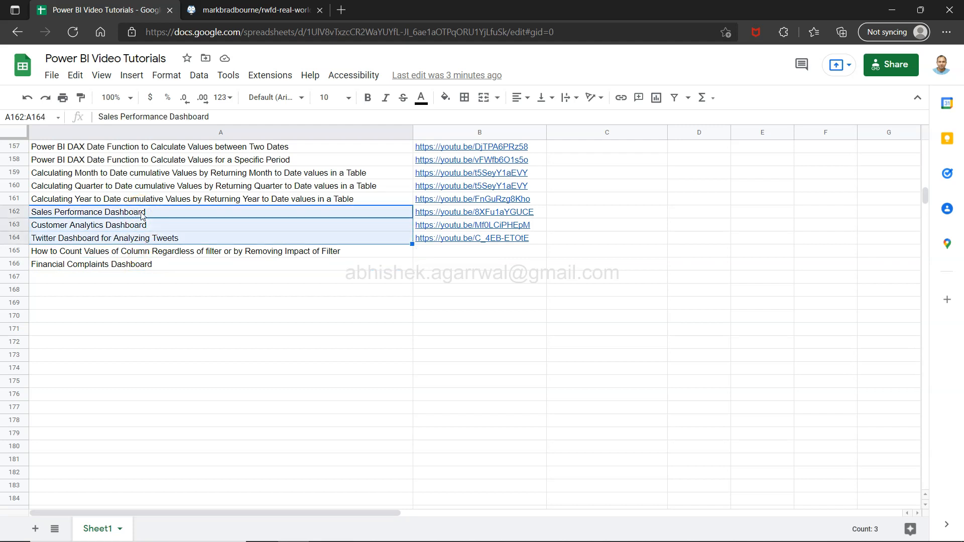
key("Down")
key("Down")
key("Down")
key("Down")
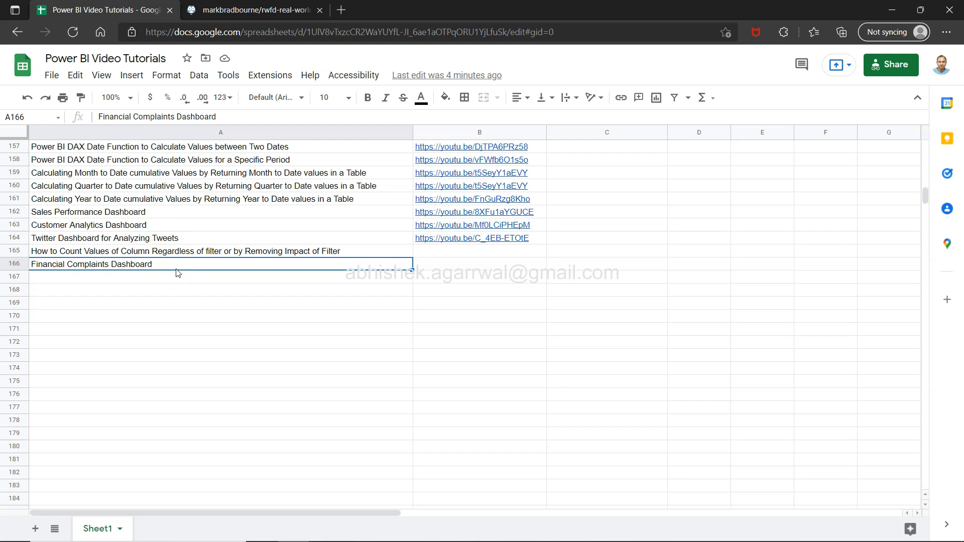
Glance at the Power BI report, then select the tutorial spreadsheet's web address and look through the titles above row 166.
key("alt+Tab")
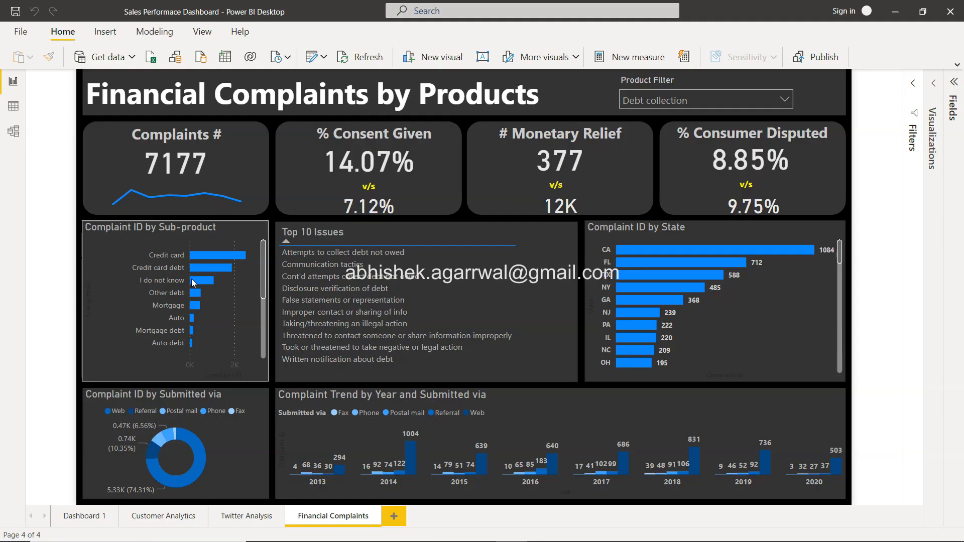
key("alt+Tab")
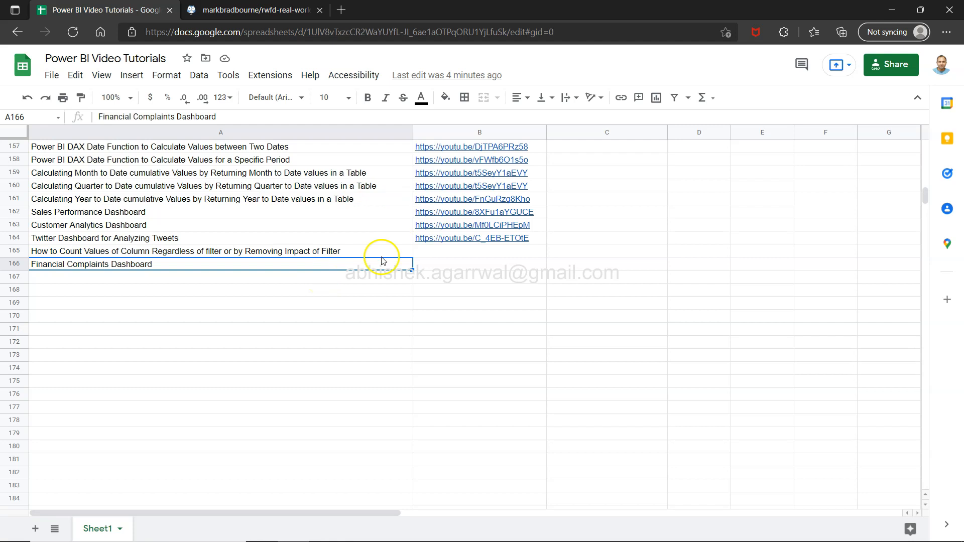
left_click(534, 30)
right_click(512, 31)
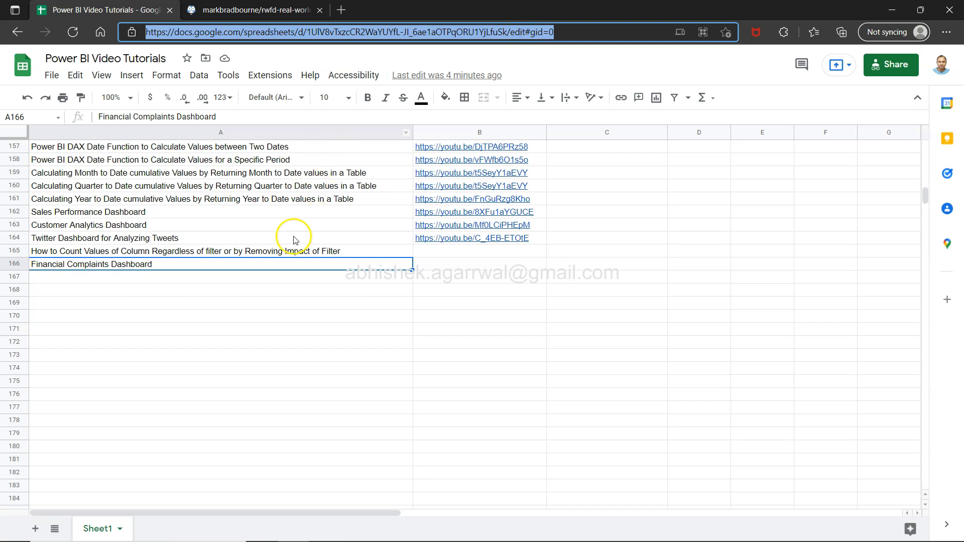
left_click(283, 250)
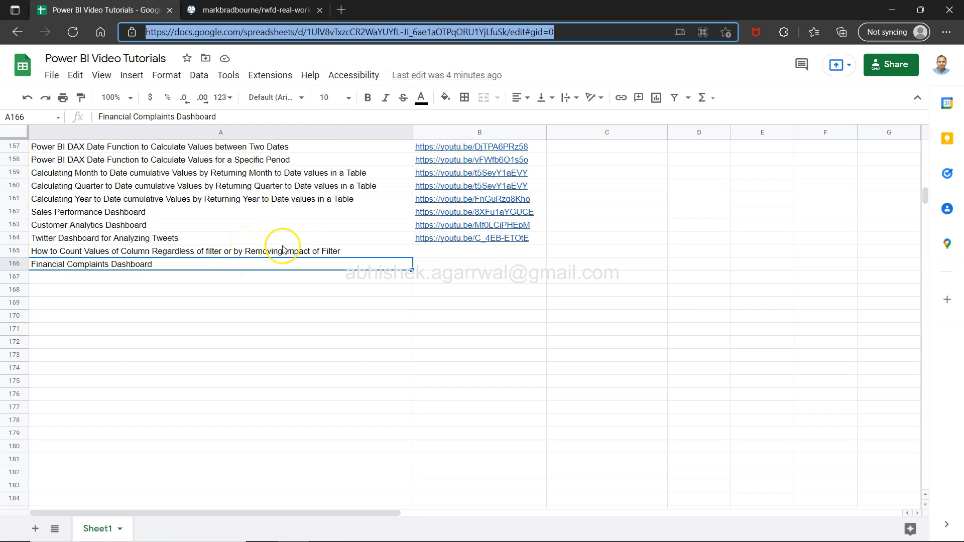
scroll(263, 237, "up", 2)
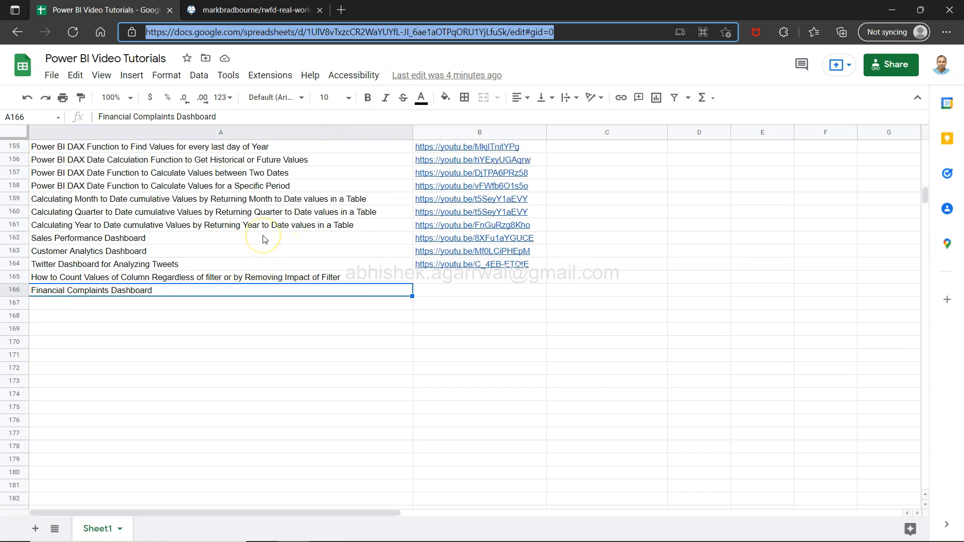
scroll(263, 238, "up", 2)
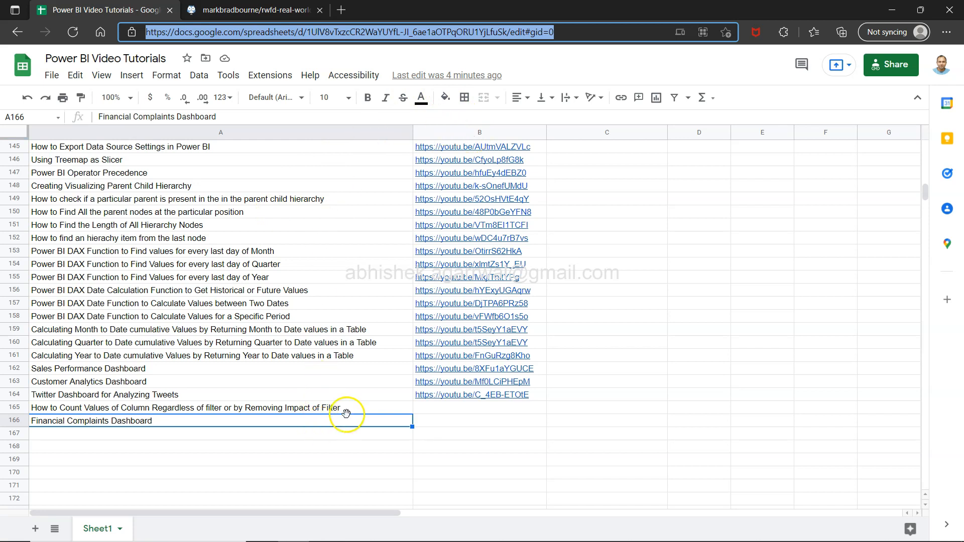
Switch to the Financial Consumer Complaints file in Excel and review the header row from Complaint ID through State.
key("alt+Tab")
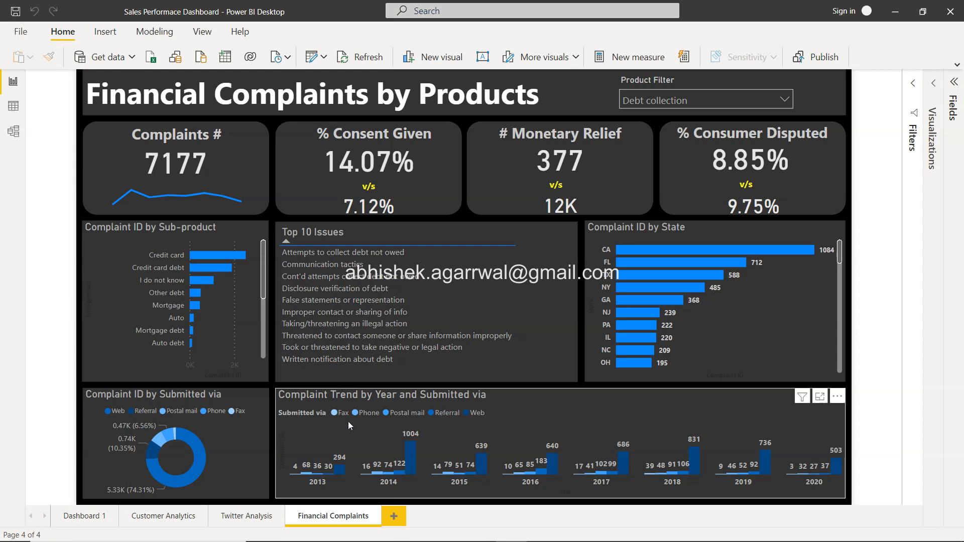
key("alt+Tab")
key("Tab")
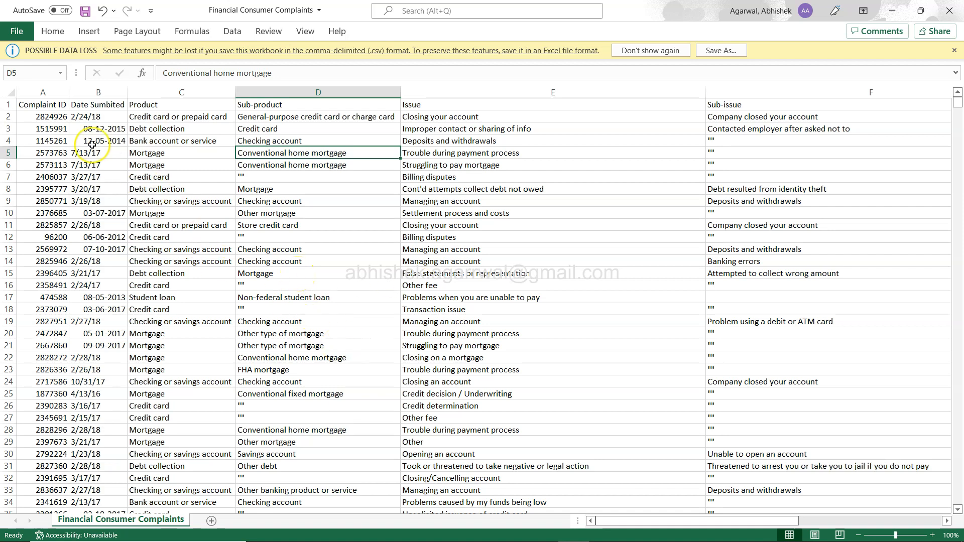
left_click(54, 104)
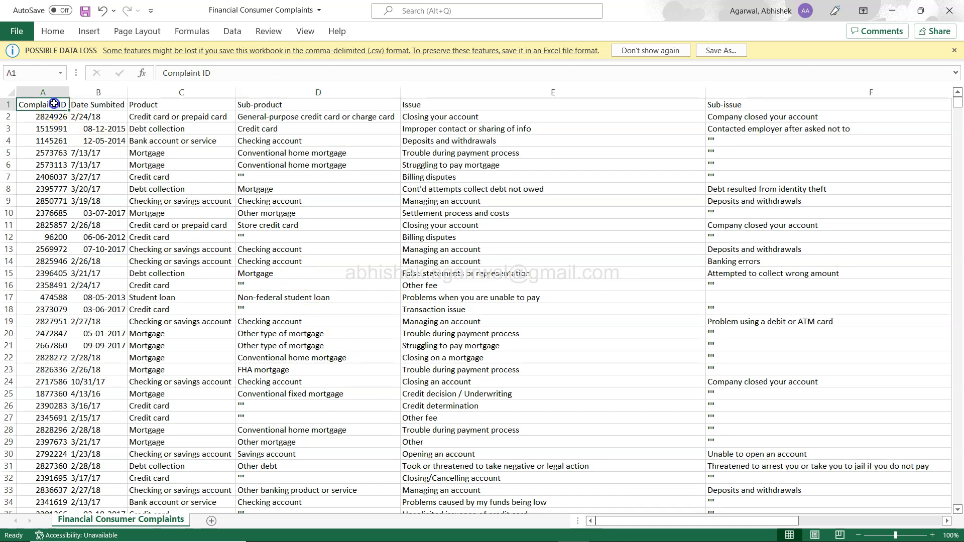
key("Right")
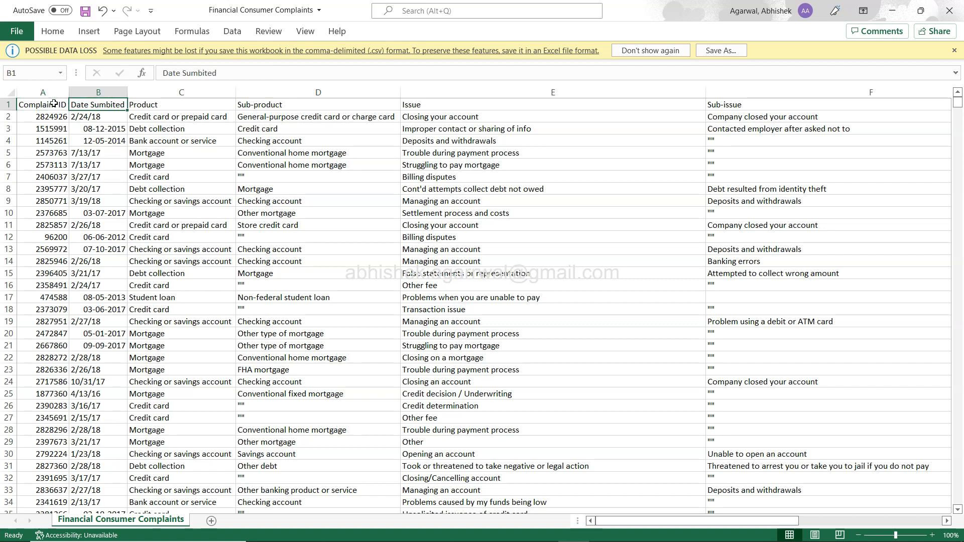
key("Right")
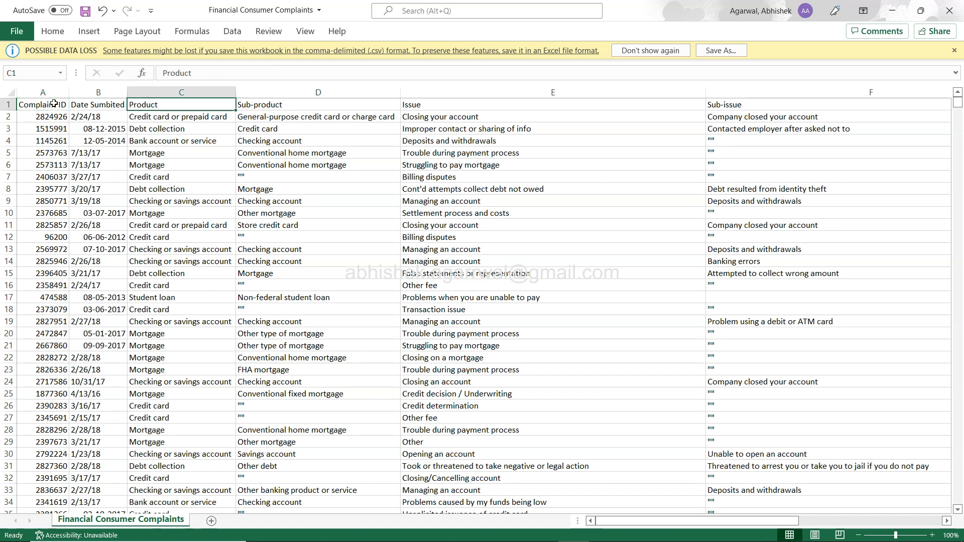
key("Right")
key("Right")
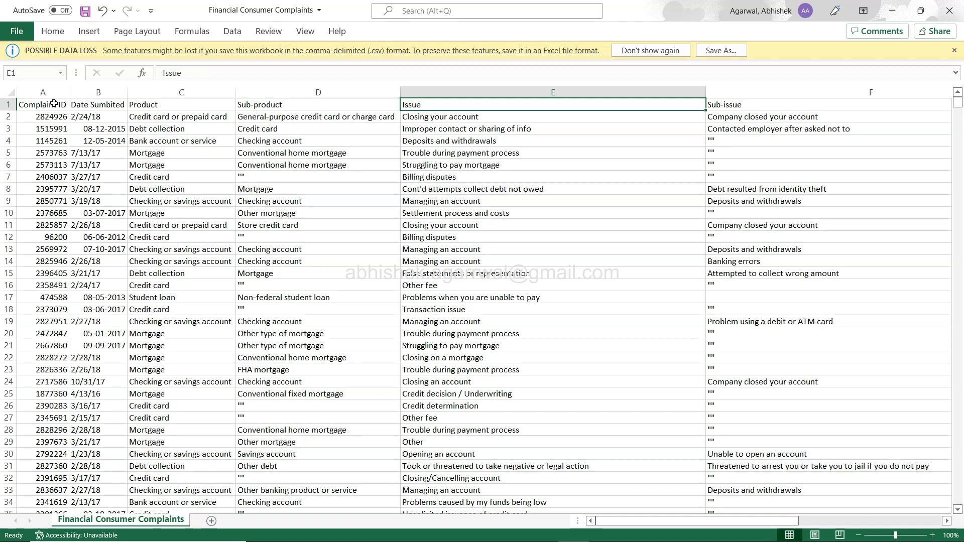
key("Right")
key("Right")
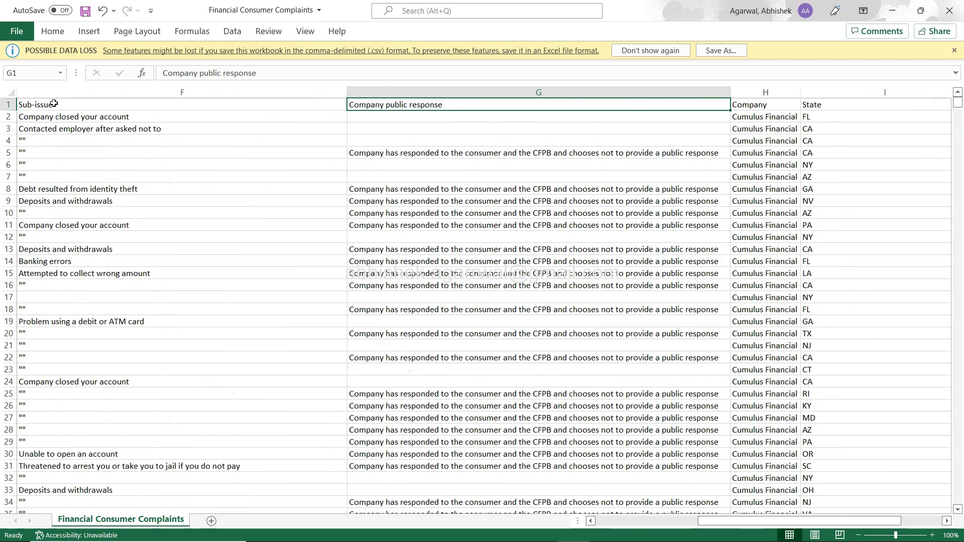
key("Right")
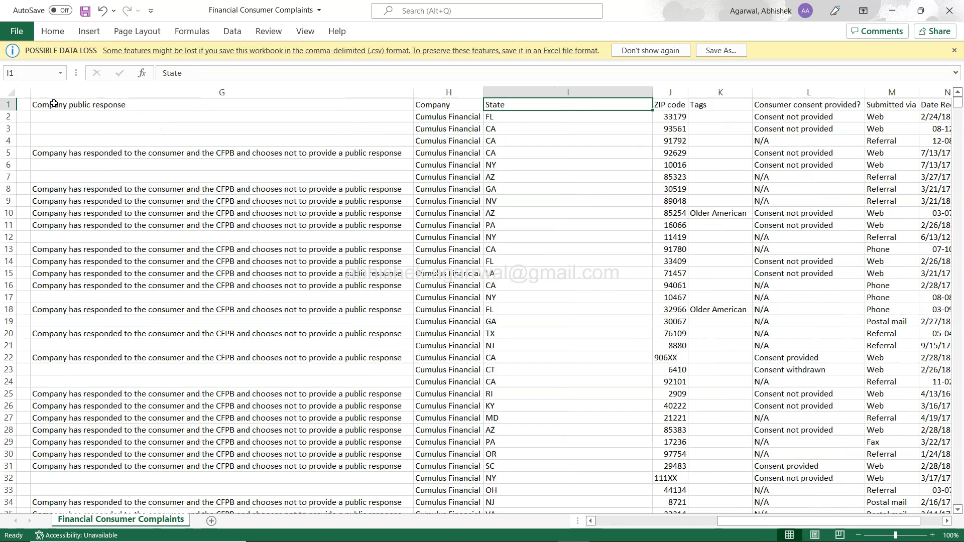
Examine sample values in the Company and State columns, finishing at the ZIP code header.
key("Down")
key("Down")
key("Up")
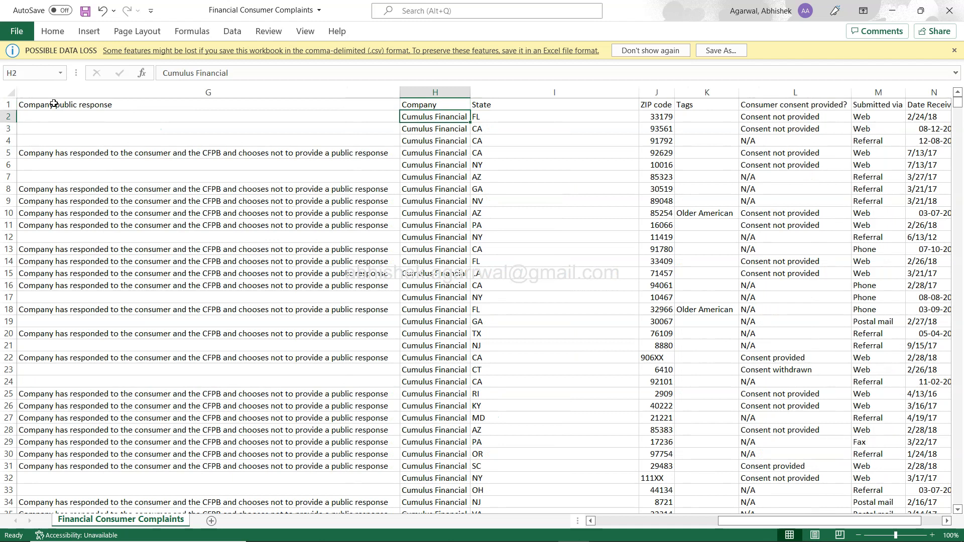
key("Up")
key("Right")
key("Down")
key("Up")
key("Down")
key("Down")
key("Down")
key("Down")
key("Down")
key("Up")
key("Up")
key("Up")
key("Up")
key("Up")
key("Right")
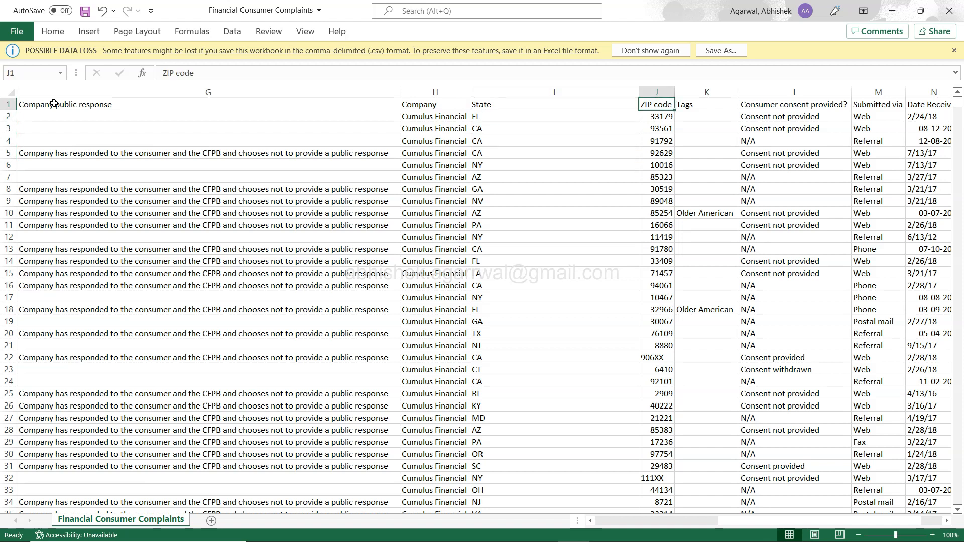
Examine the values in the Consumer consent provided? column and return to its header.
key("Right")
key("Right")
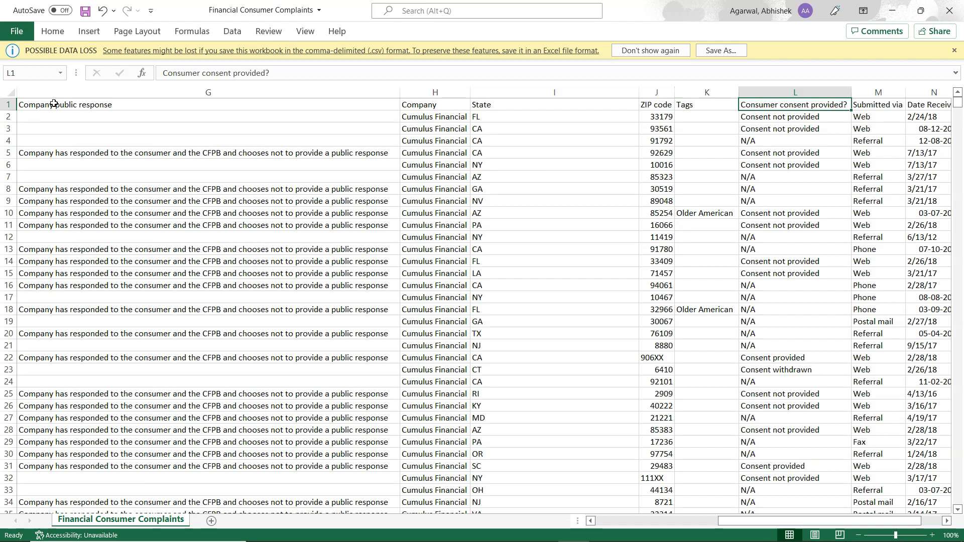
key("Down")
key("Down")
key("Down")
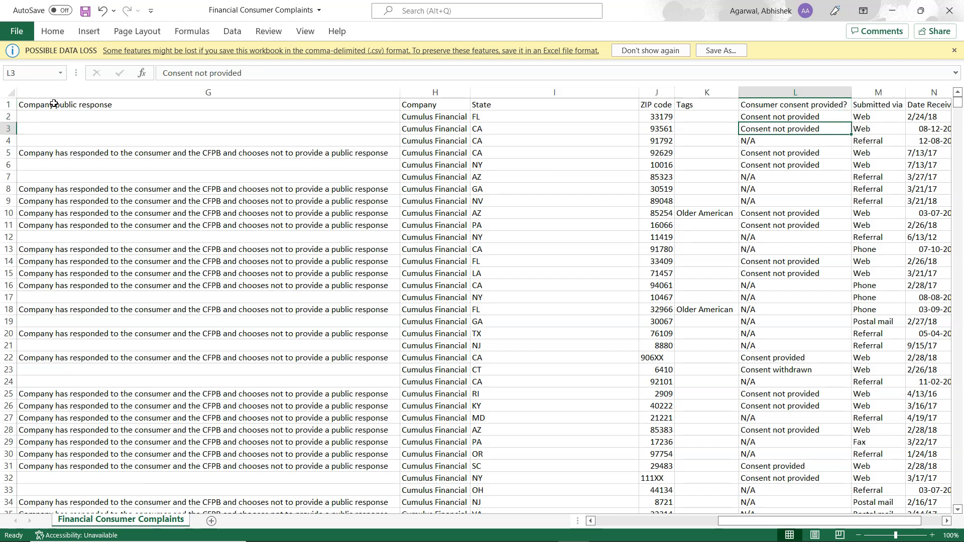
key("Down")
key("Up")
key("Up")
key("Up")
key("Up")
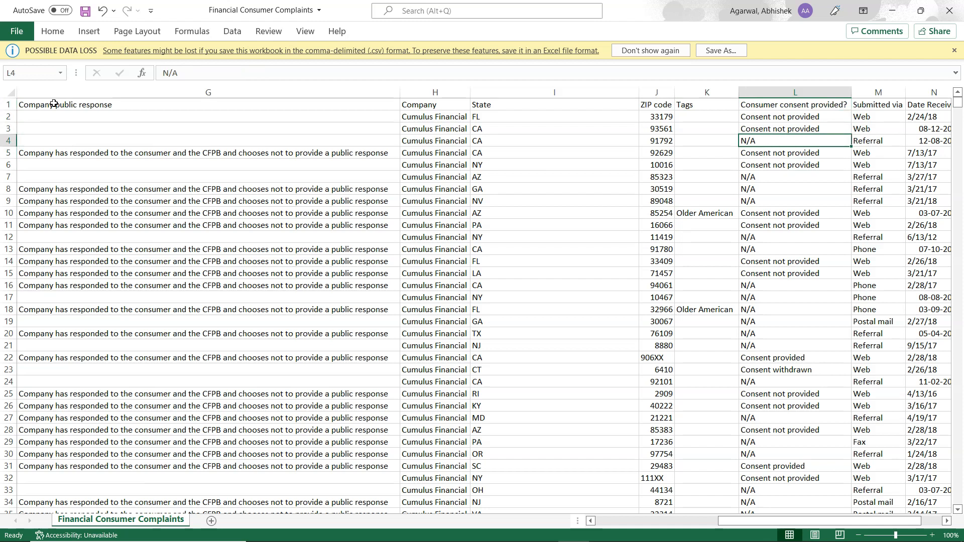
key("Down")
key("Down")
key("Down")
key("Down")
key("Down")
key("Down")
key("Down")
key("Down")
key("Down")
key("Down")
key("Down")
key("Down")
key("Down")
key("Down")
key("Down")
key("Down")
key("Down")
key("Down")
key("Down")
key("Down")
key("Down")
key("Up")
key("Up")
key("Up")
key("Up")
key("Up")
key("Up")
key("Up")
key("Up")
key("Up")
key("Up")
key("Up")
key("Up")
key("Up")
key("Up")
key("Up")
key("Up")
key("Up")
key("Up")
key("Up")
key("Up")
key("Up")
key("Up")
key("Up")
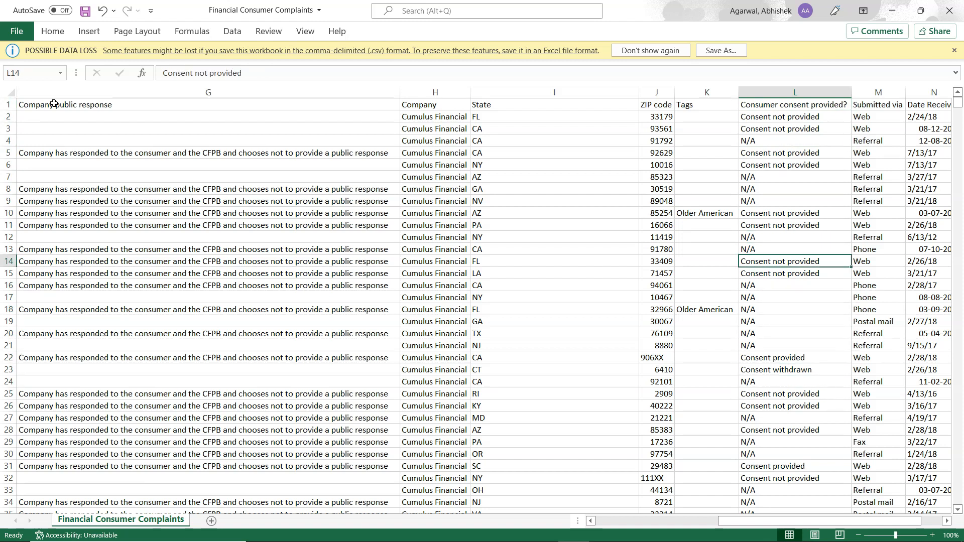
Check the Submitted via header and go back to the Consumer consent provided? header in L1.
key("Right")
key("Right")
key("Left")
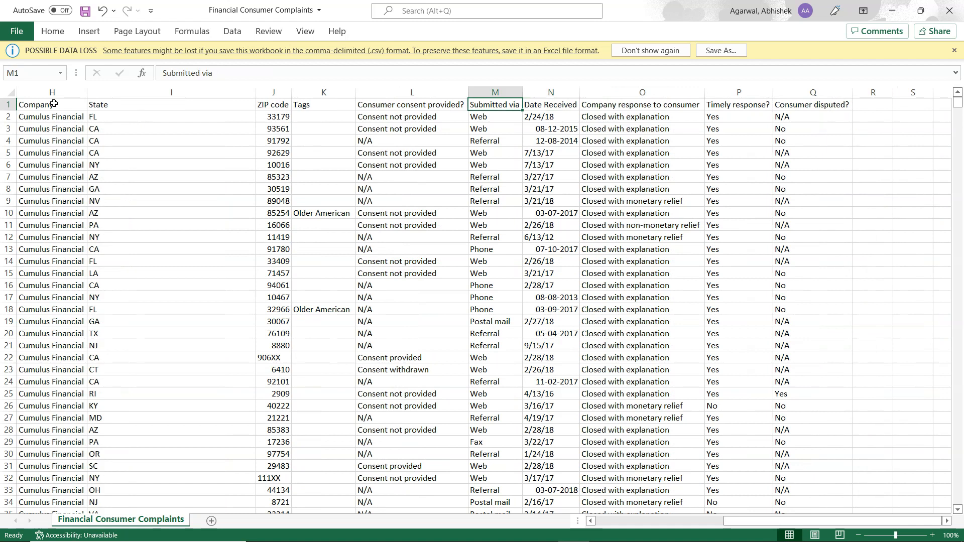
key("Left")
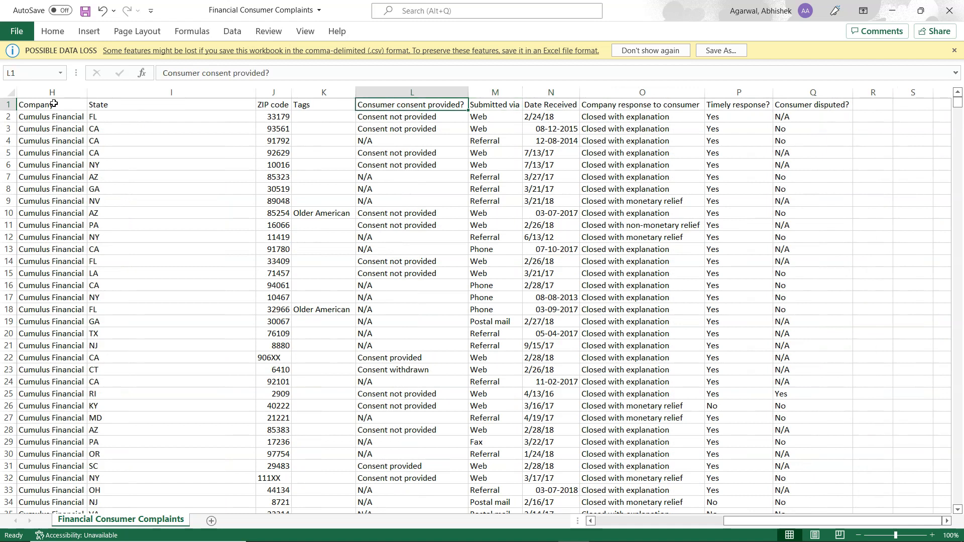
Examine the values in the Submitted via column from its header down to row 19.
key("Right")
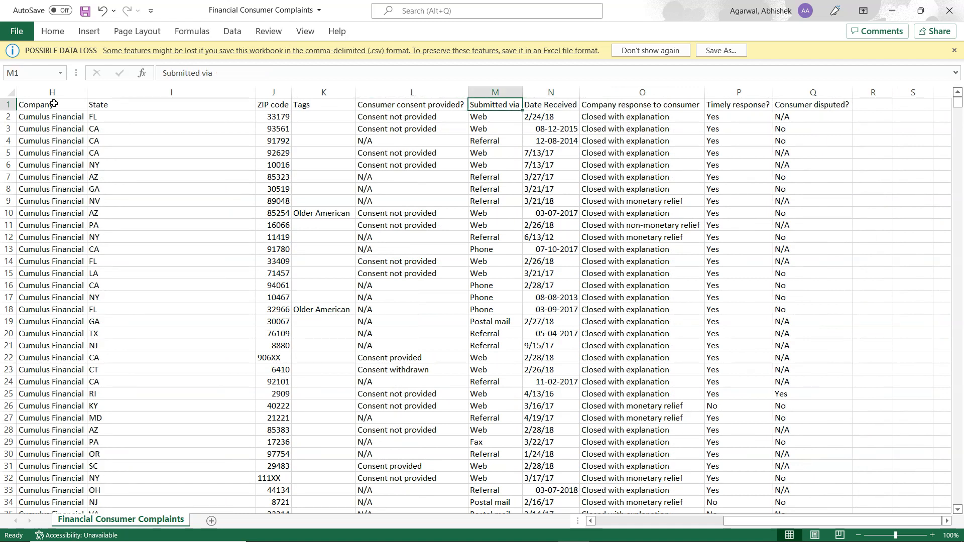
key("Down")
key("Down")
key("Down")
key("Down")
key("Down")
key("Down")
key("Down")
key("Down")
key("Down")
key("Down")
key("Down")
key("Down")
key("Down")
key("Down")
key("Down")
key("Down")
key("Down")
key("Down")
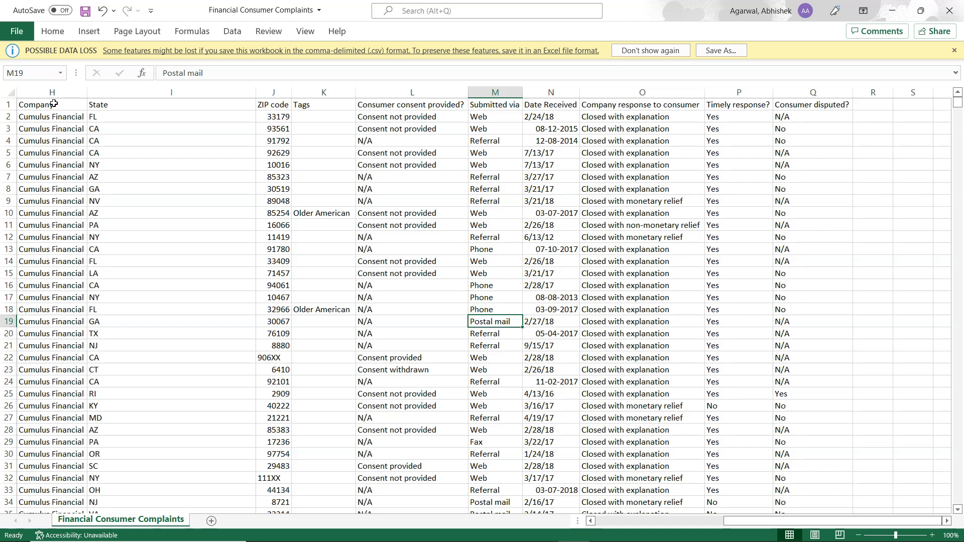
Compare the Date Received header with the Date Sumbited header in B1, finishing at the Submitted via header.
left_click(551, 109)
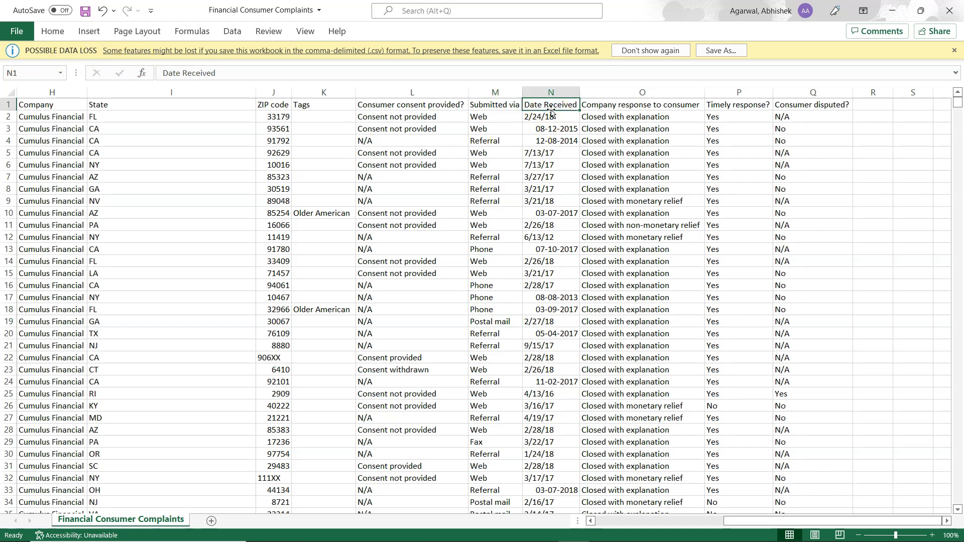
key("Home")
key("Right")
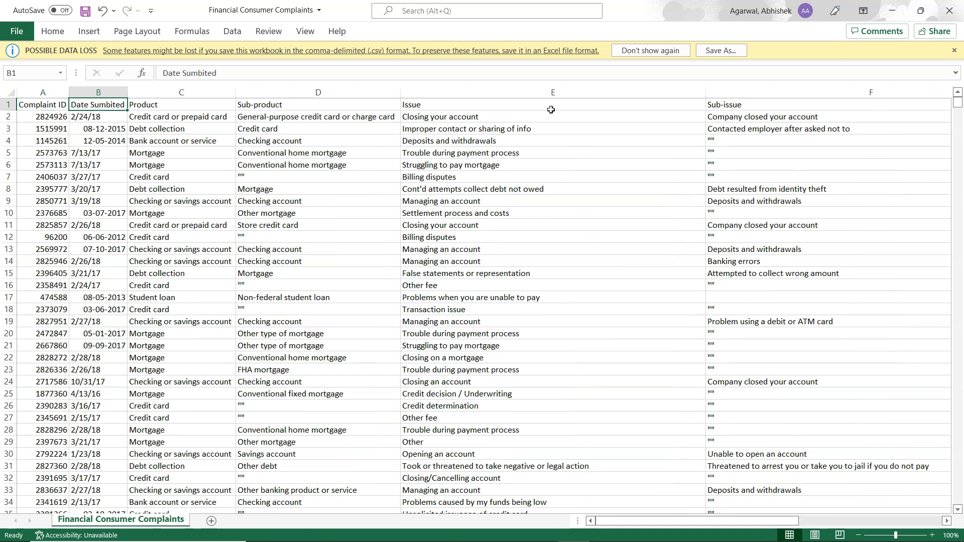
key("ctrl+Right")
key("Left")
key("Left")
key("Left")
key("Left")
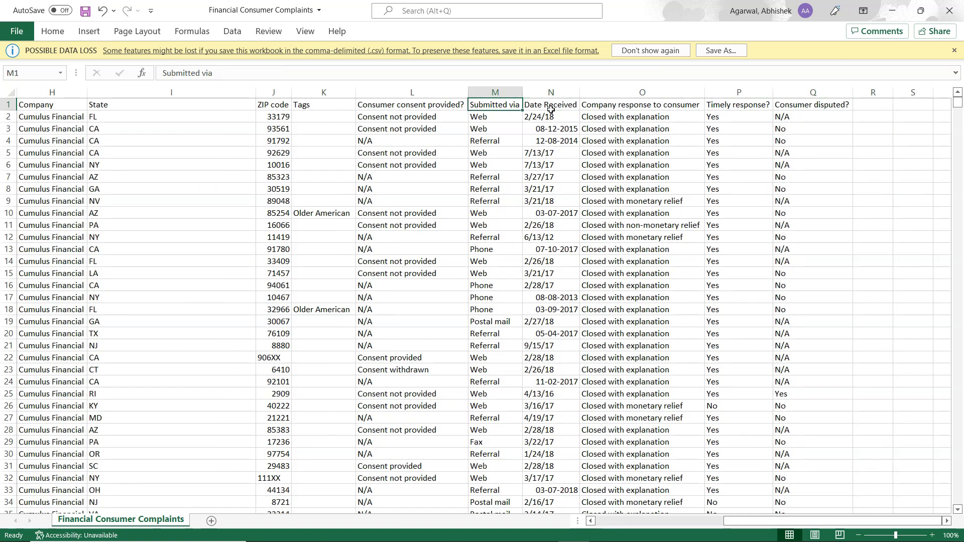
Review the list of distinct entries in the Company response to consumer column from its header in O1.
key("Right")
key("Right")
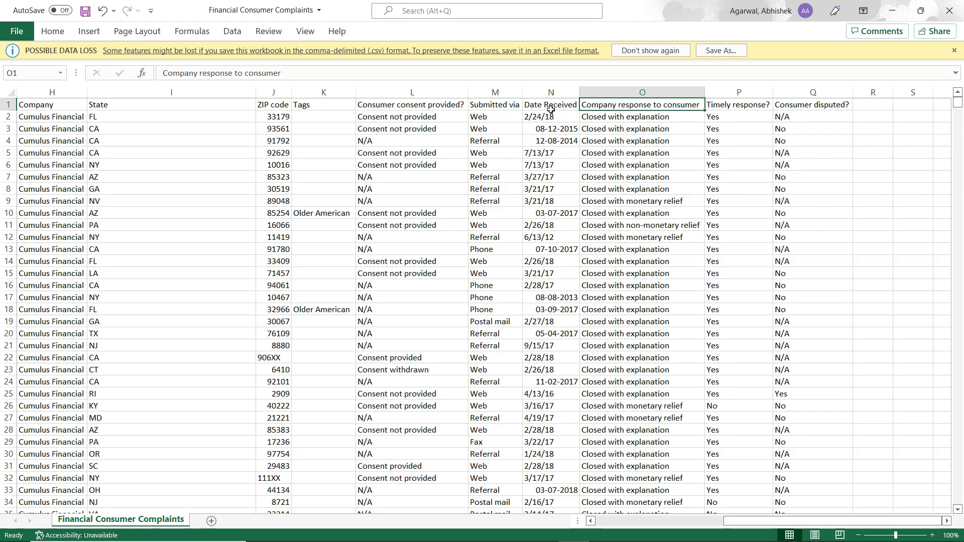
key("alt+Down")
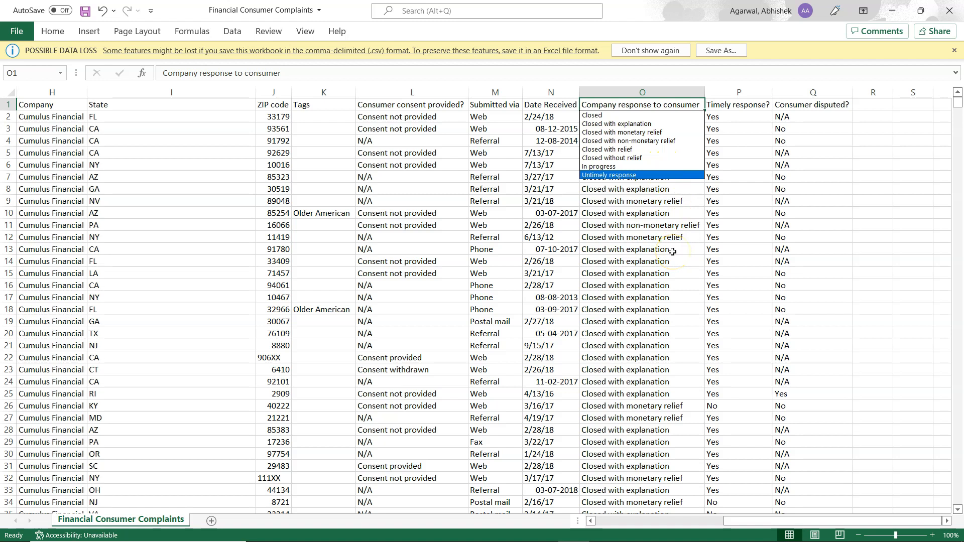
key("Escape")
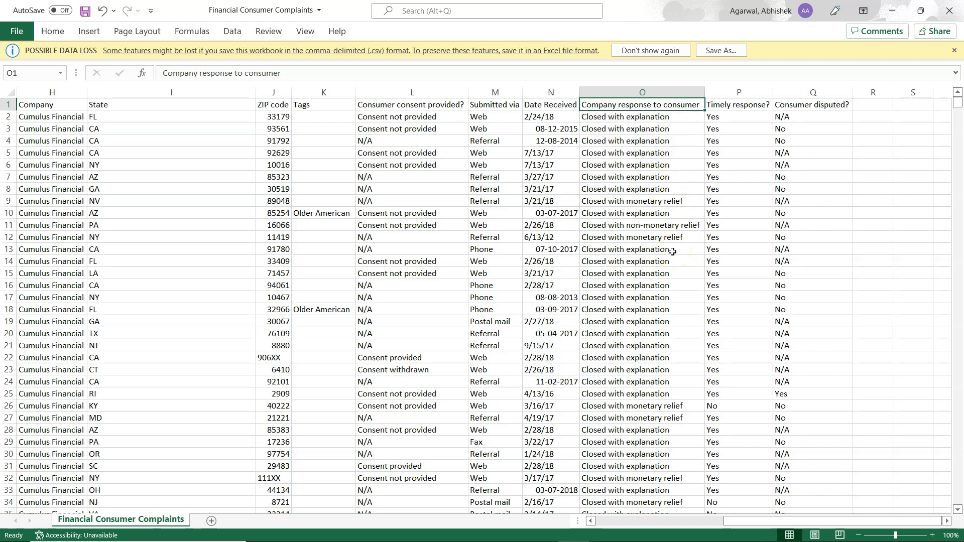
Check the Timely response? header and the distinct Consumer disputed? entries, then return to cell A1.
left_click(743, 104)
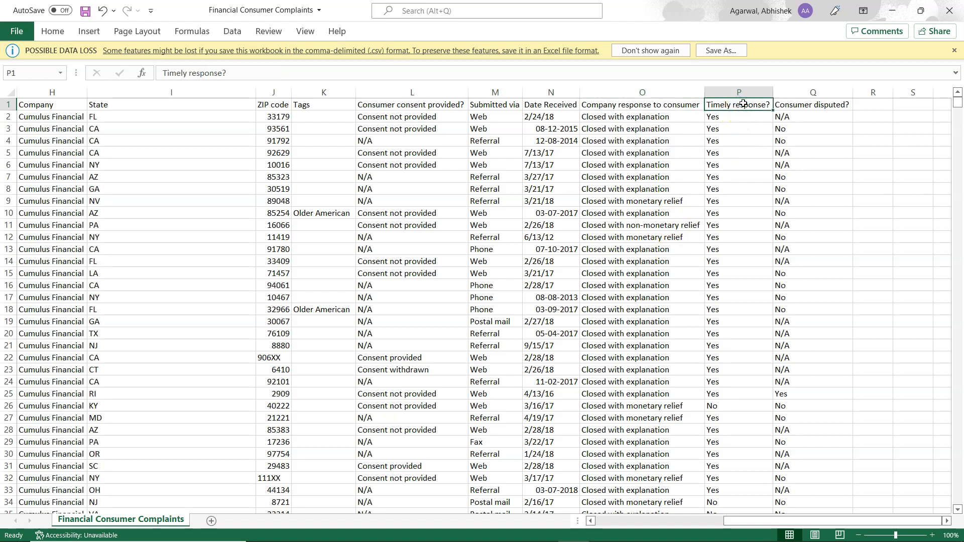
left_click(794, 104)
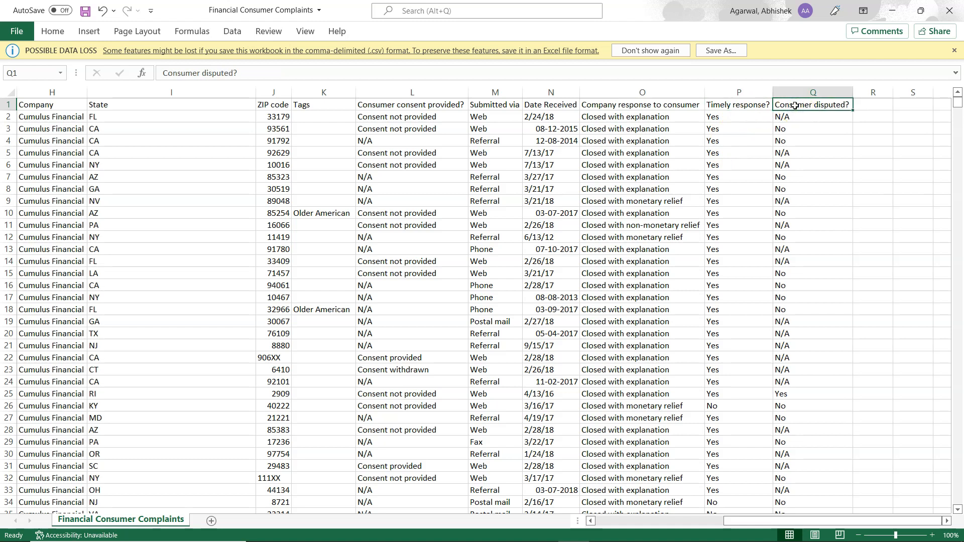
key("alt+Down")
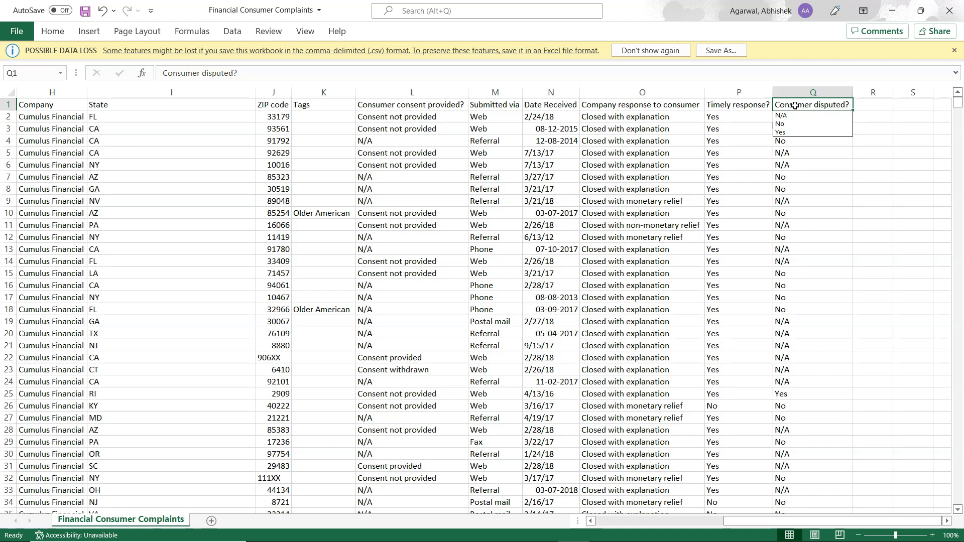
key("Escape")
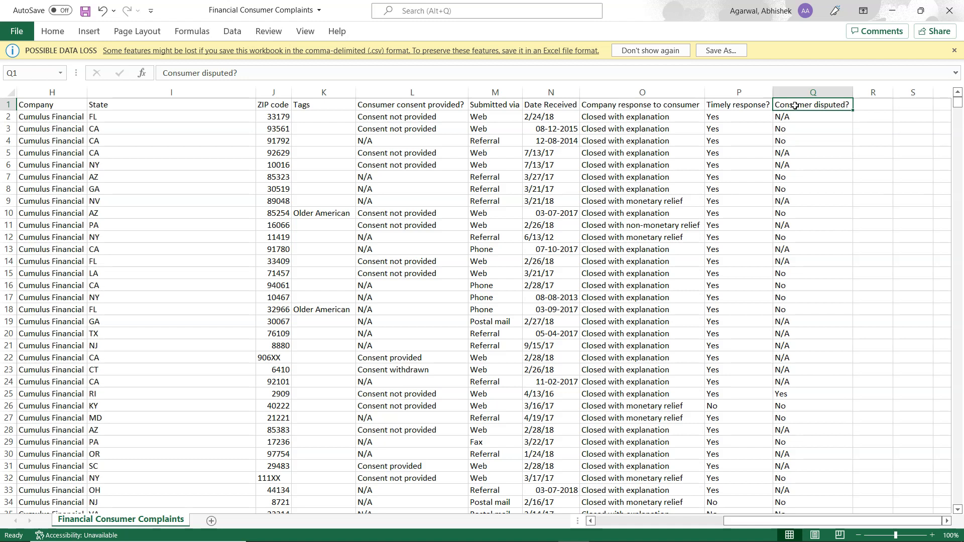
key("ctrl+Home")
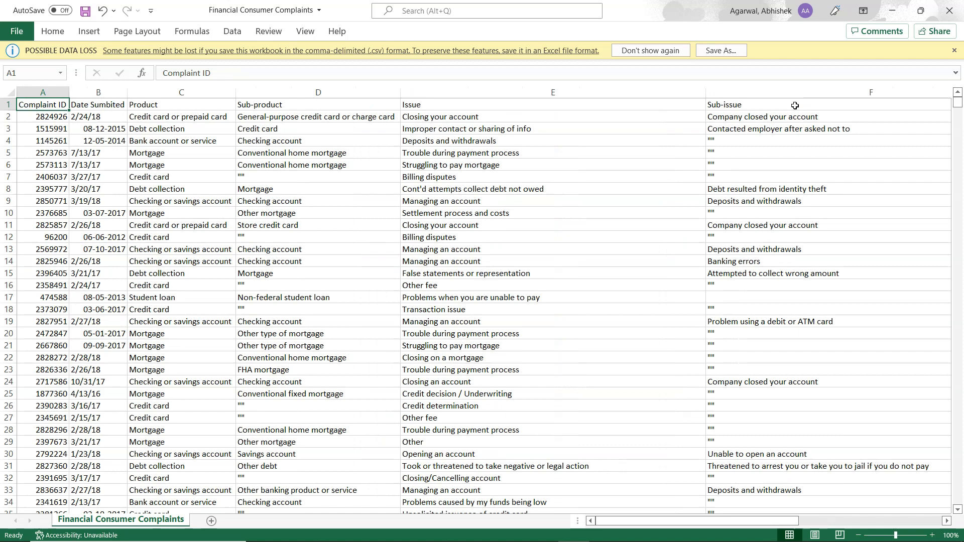
Switch to the data.world project in the browser, open Financial Consumer Complaints.csv, and highlight its web address.
key("alt+Tab")
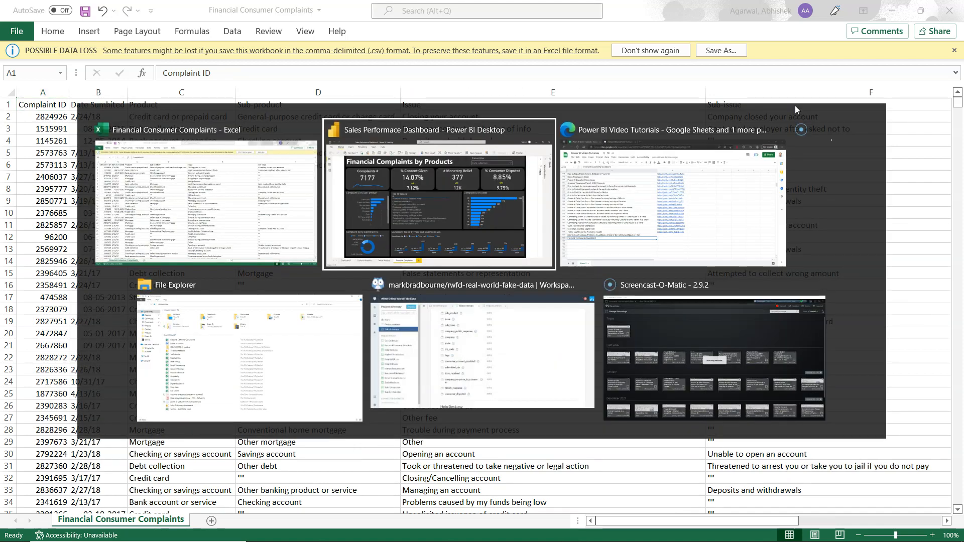
key("Tab")
left_click(254, 10)
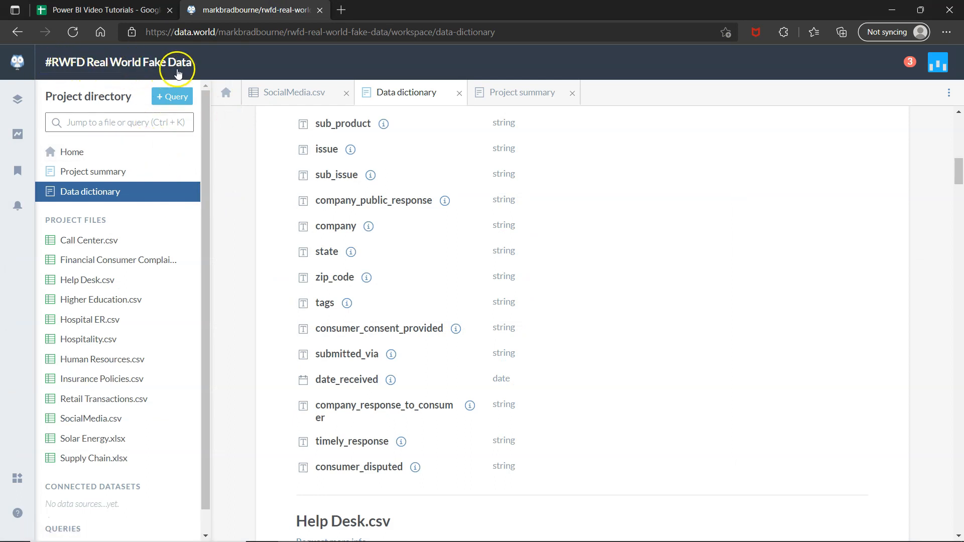
left_click(132, 263)
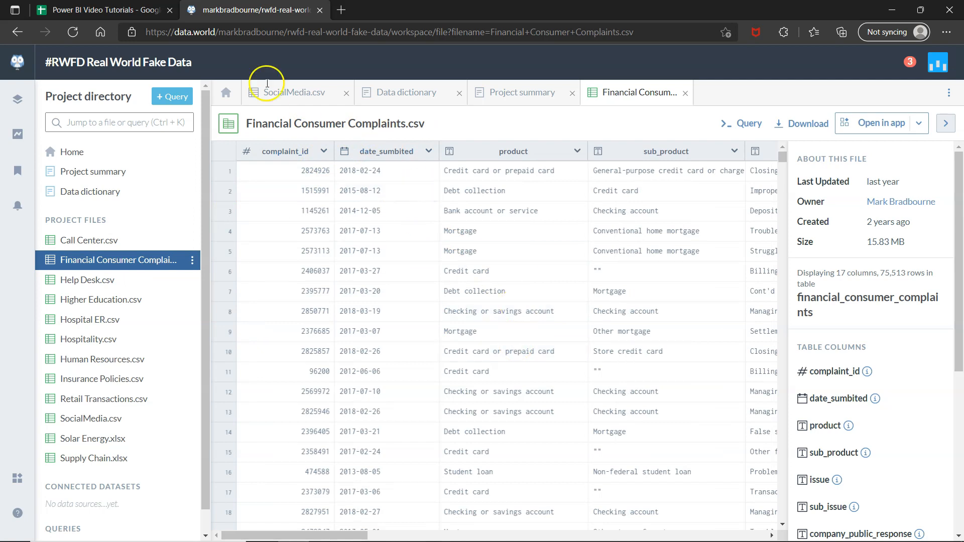
left_click(251, 37)
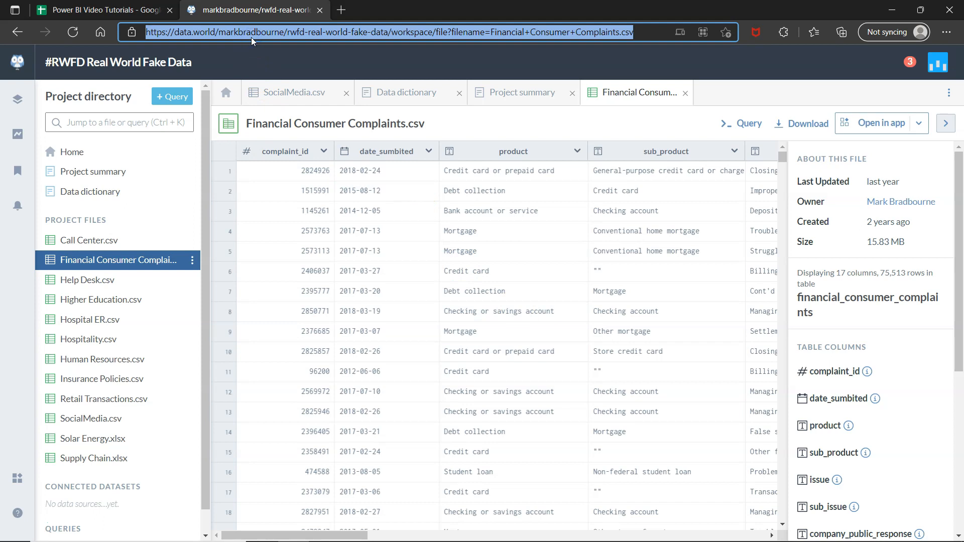
left_click(590, 303)
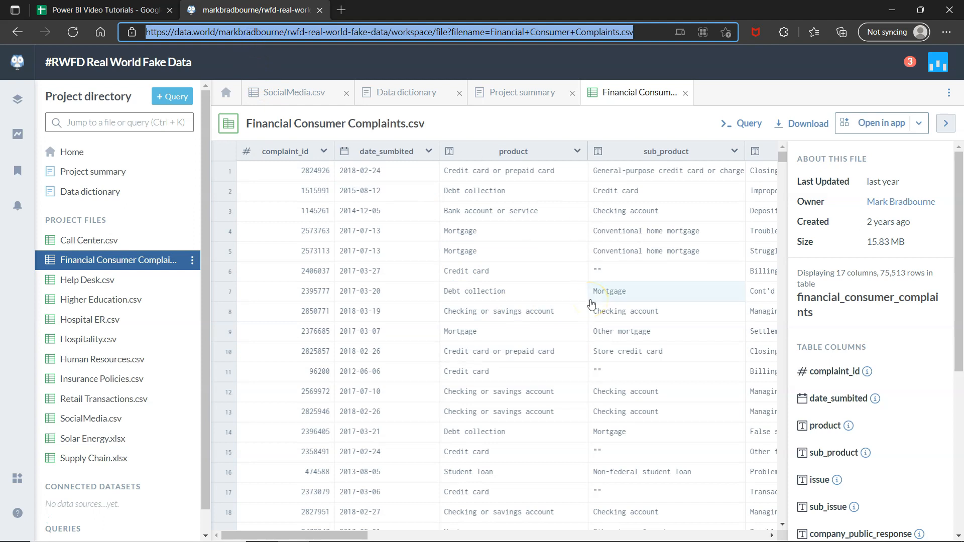
Switch to the Financial Complaints page in Power BI Desktop and inspect the page background color options.
key("alt+Tab")
key("alt+Tab")
key("alt+Tab")
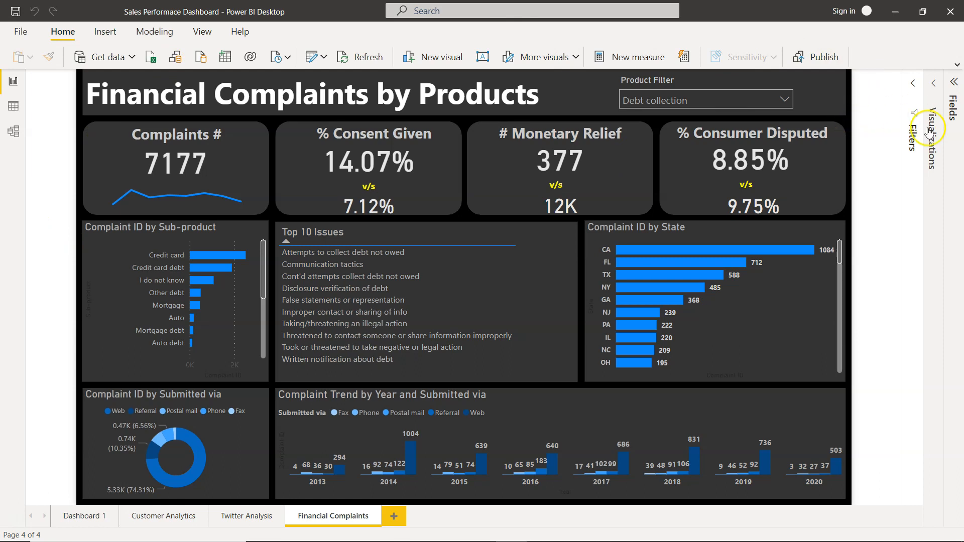
left_click(934, 78)
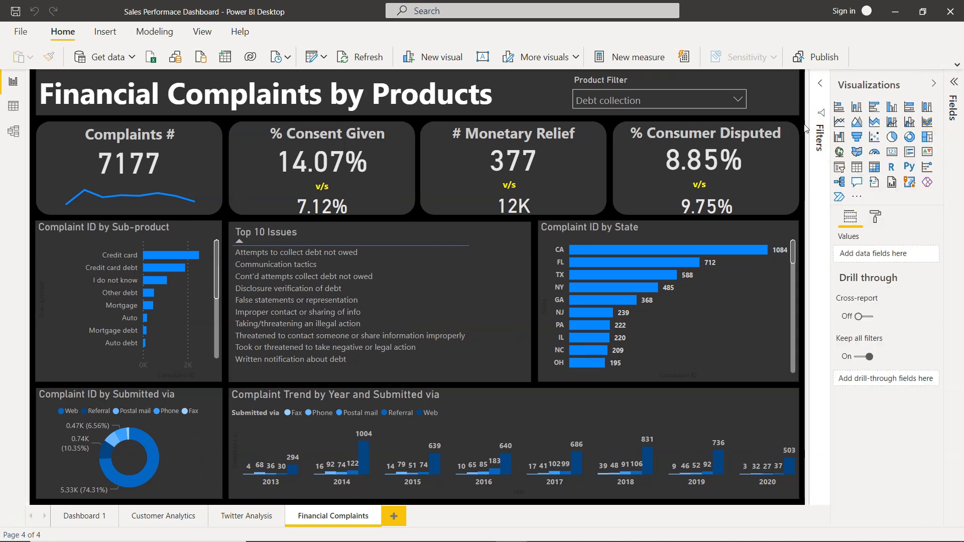
left_click(874, 217)
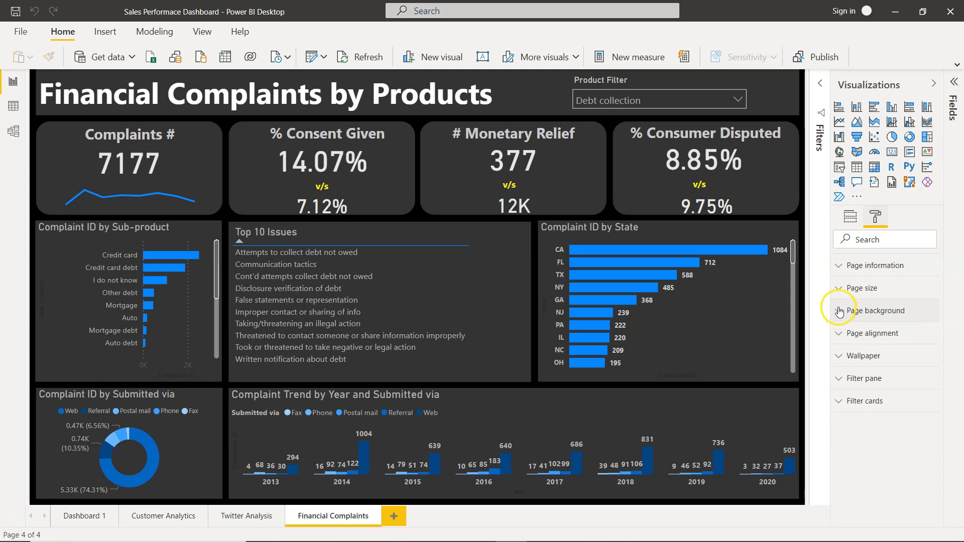
left_click(840, 312)
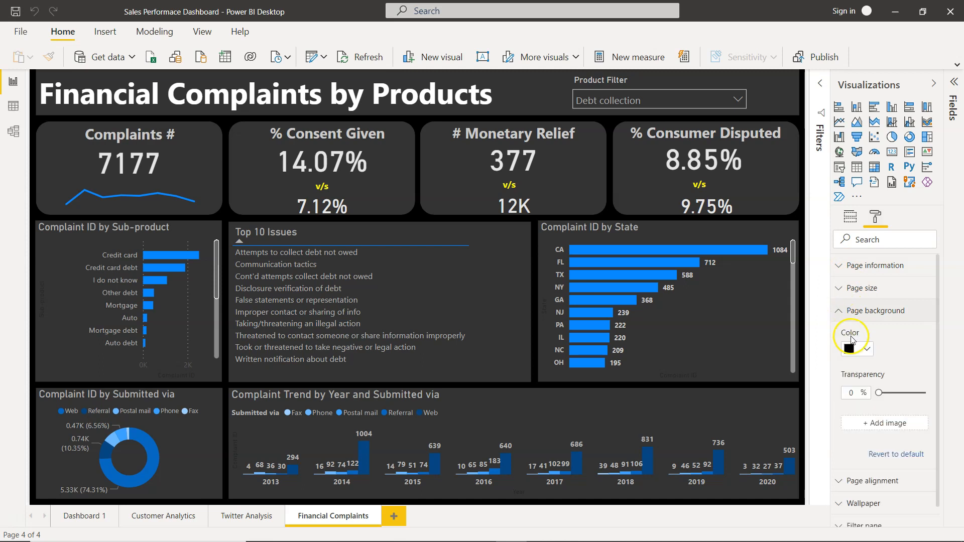
left_click(857, 349)
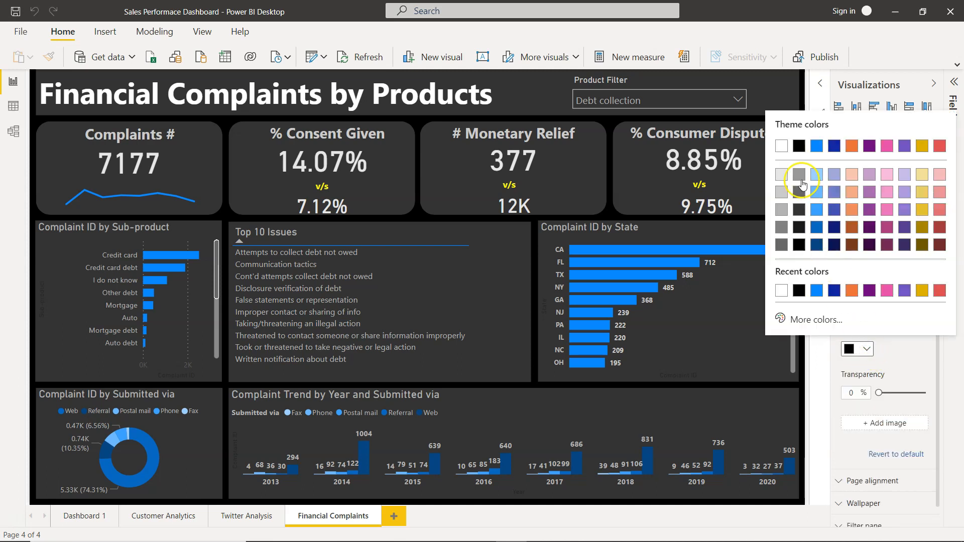
left_click(907, 368)
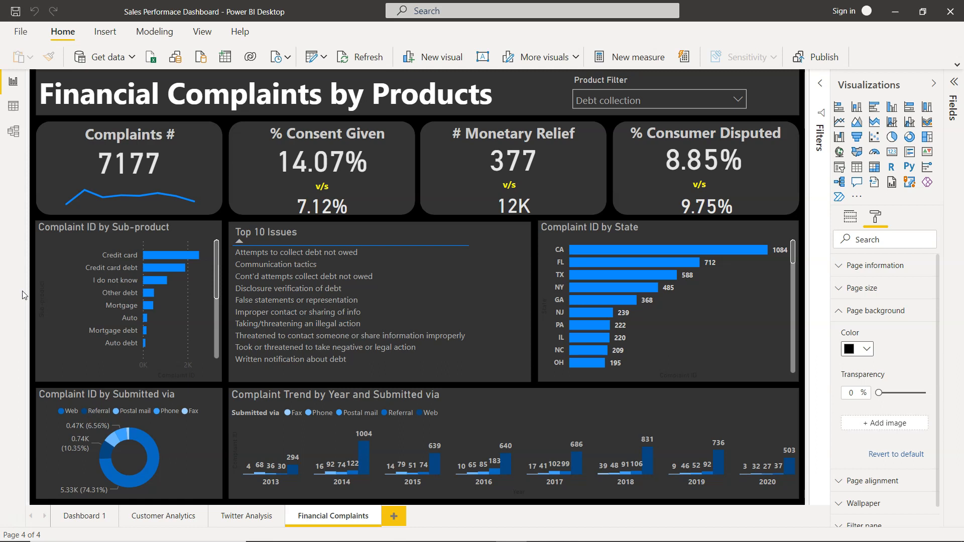
Select the Financial Complaints by Products title text box and review its font, size and bold formatting.
left_click(324, 291)
left_click(471, 149)
left_click(534, 91)
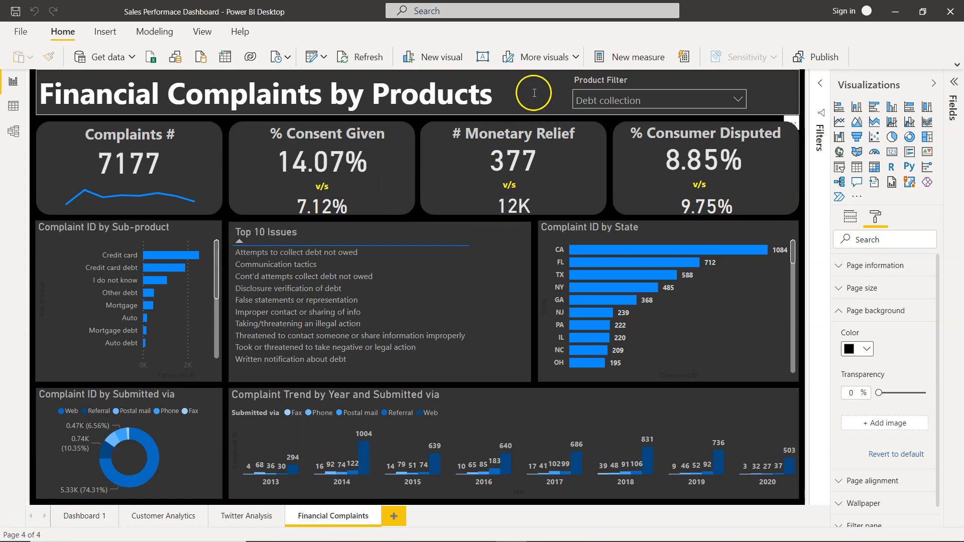
left_click(482, 56)
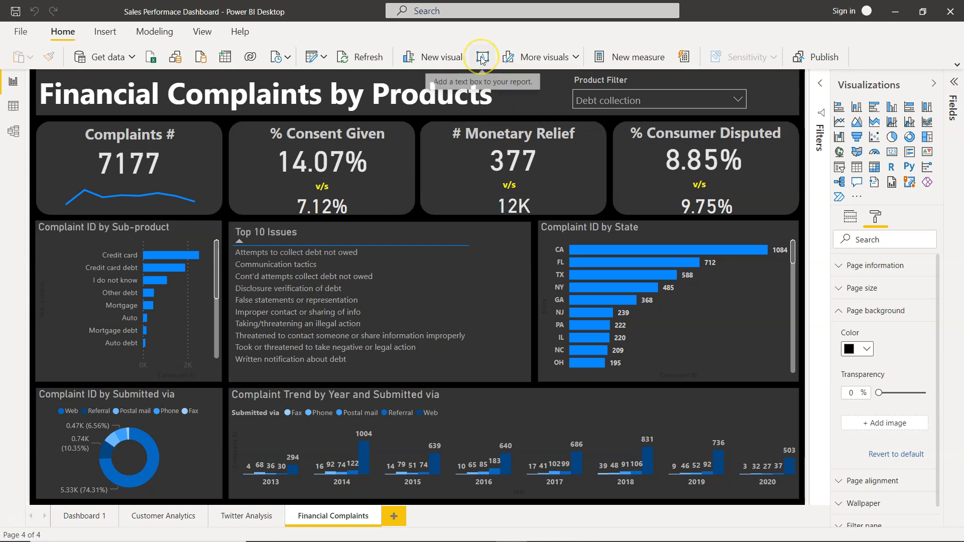
left_click(490, 94)
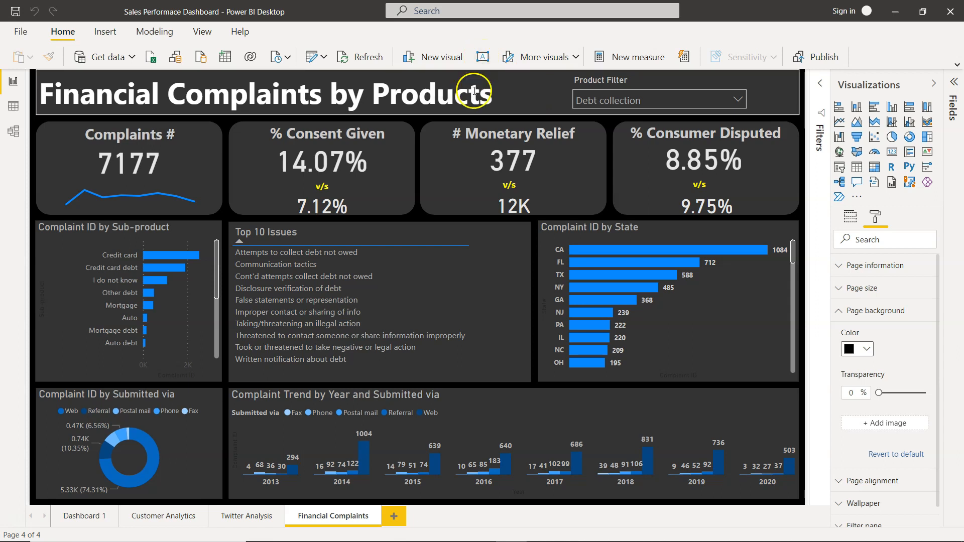
left_click(470, 97)
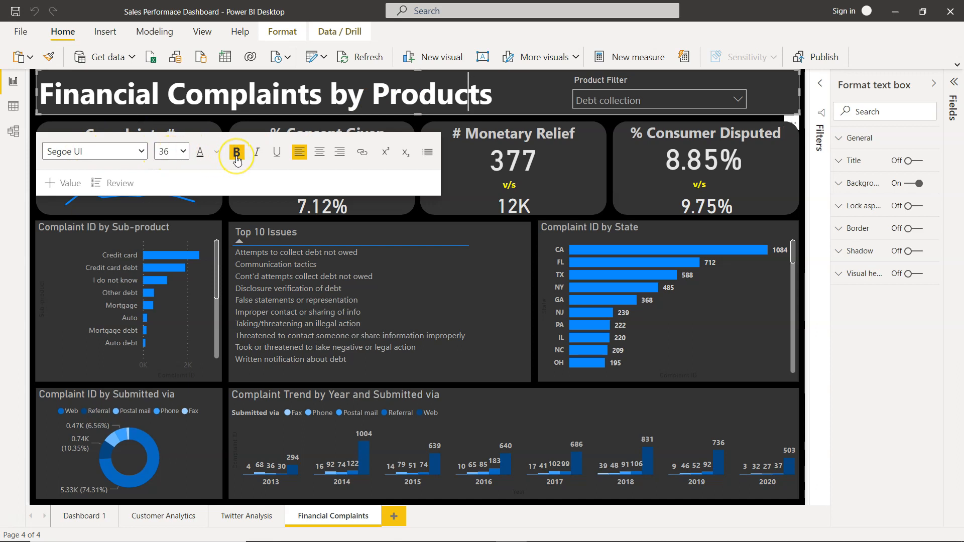
left_click(477, 96)
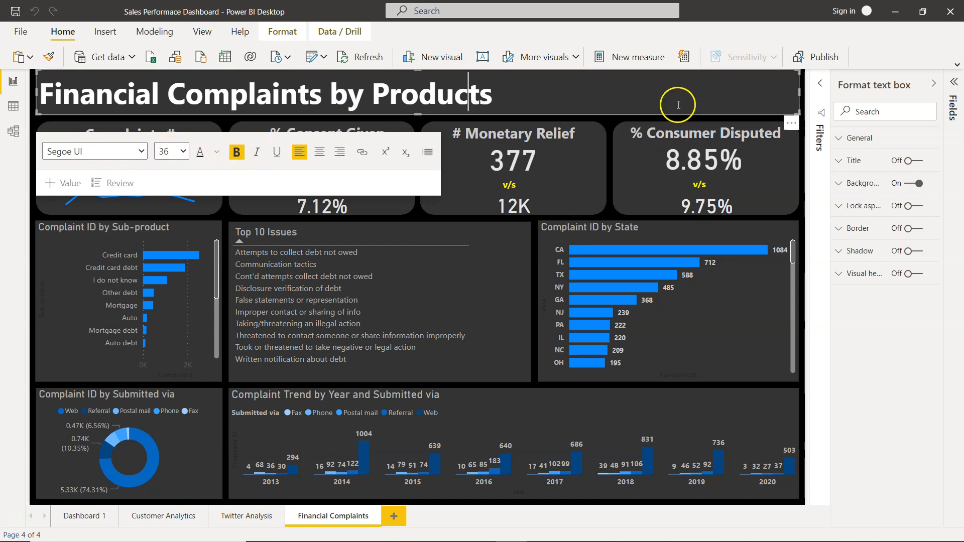
left_click(607, 154)
Select the Product Filter slicer and review its available product choices without changing the selection.
left_click(642, 87)
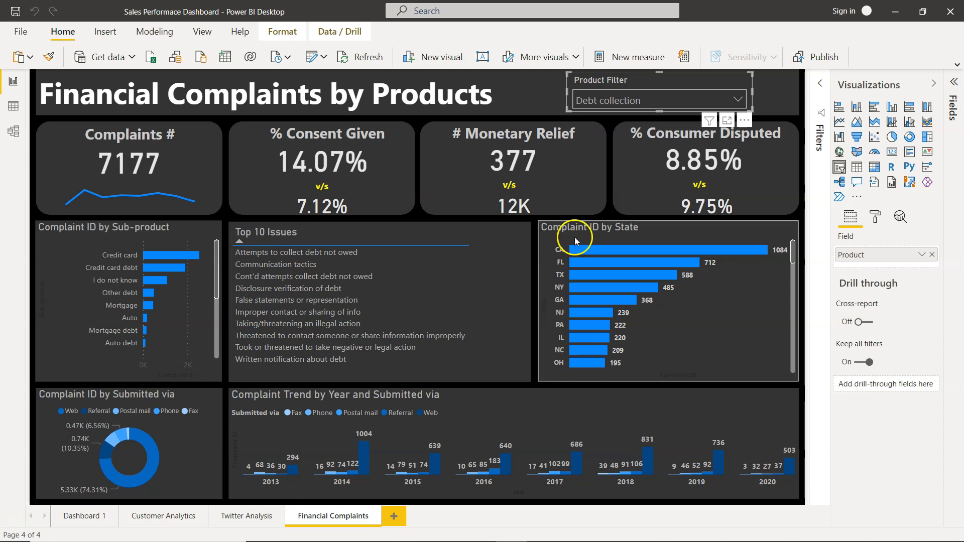
left_click(737, 100)
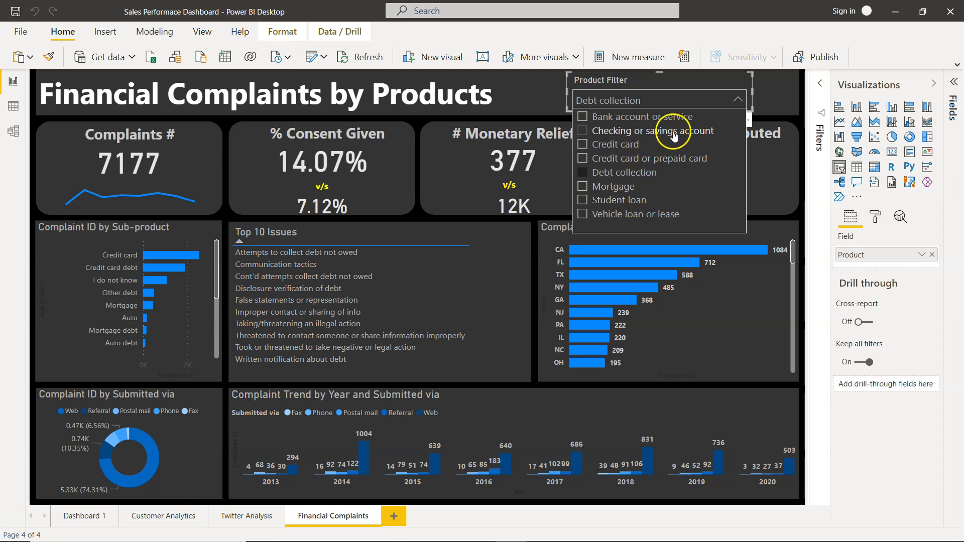
left_click(737, 99)
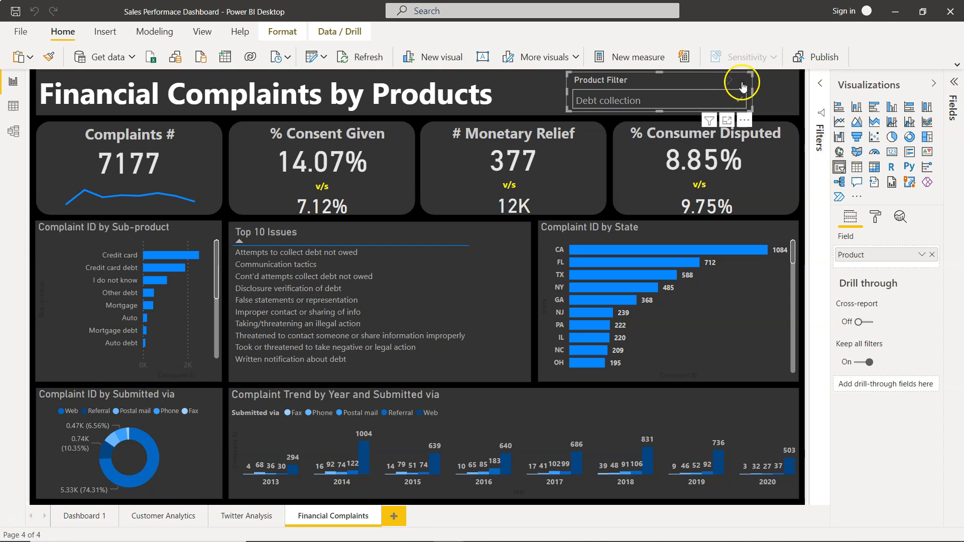
Review the Product Filter slicer's List and Dropdown display options and its title formatting settings.
left_click(742, 85)
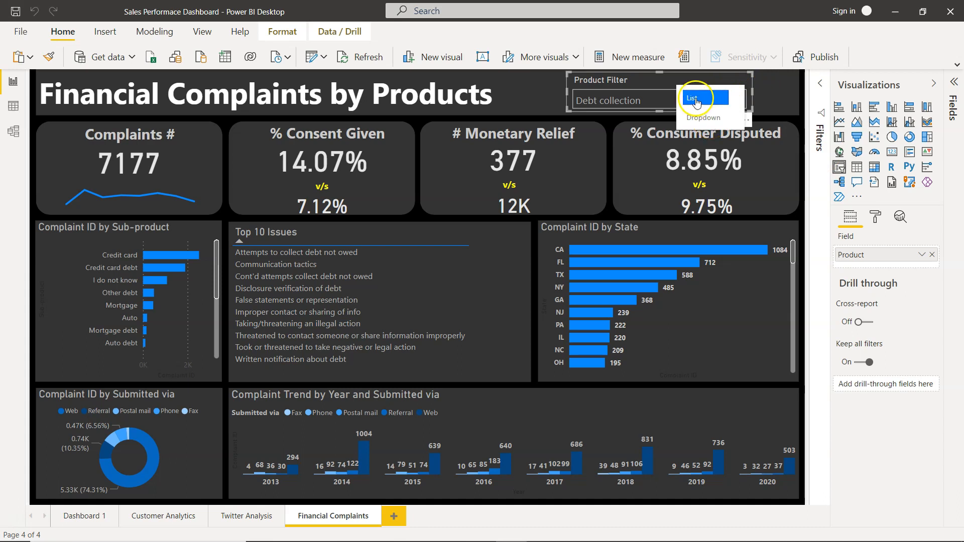
left_click(654, 82)
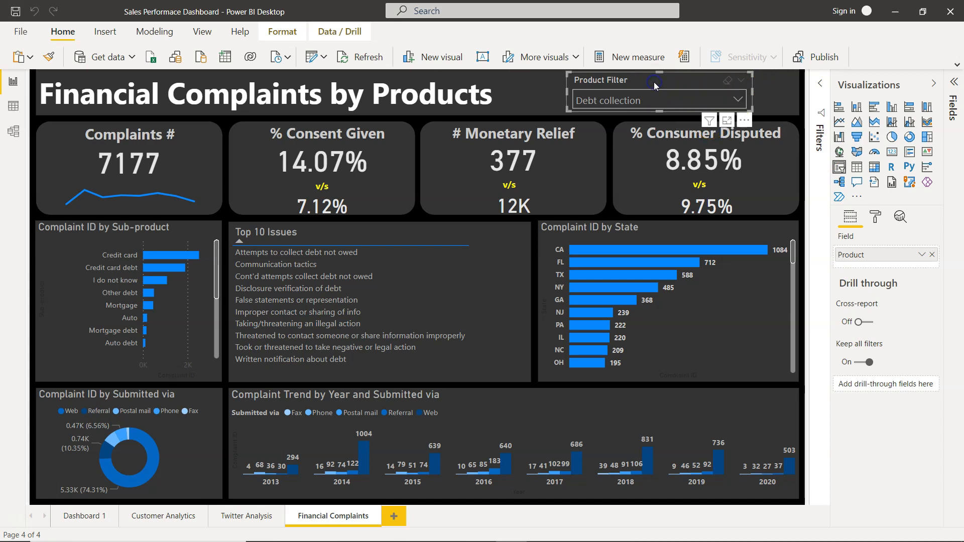
left_click(876, 221)
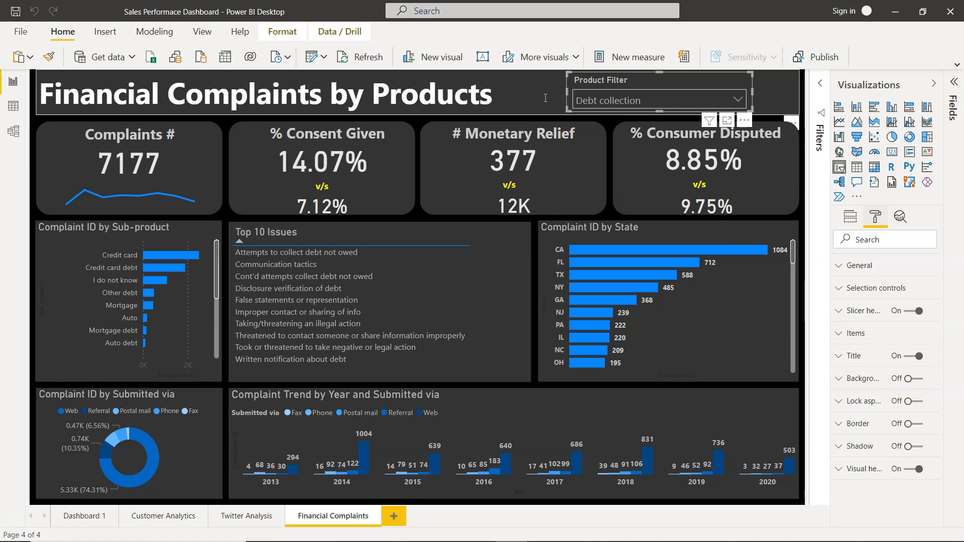
left_click(844, 356)
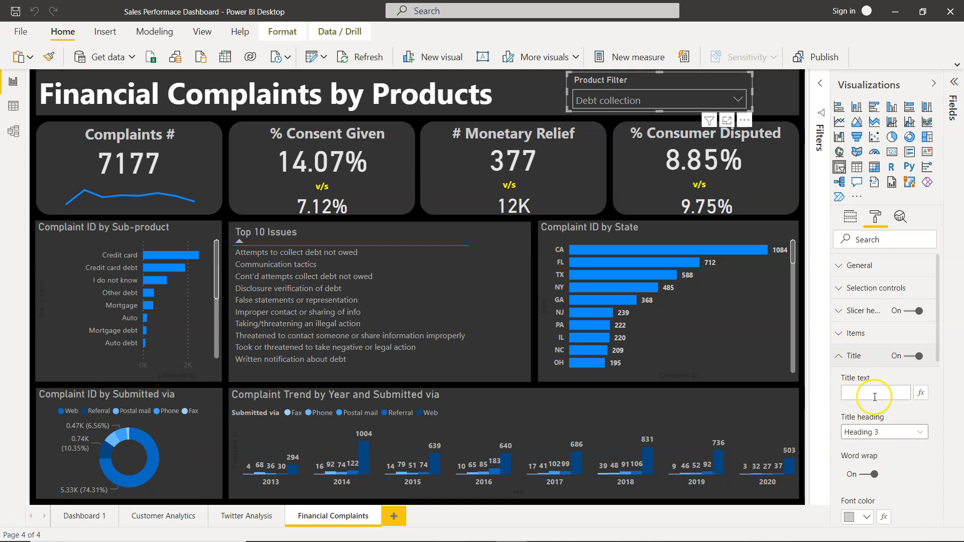
scroll(874, 400, "down", 1)
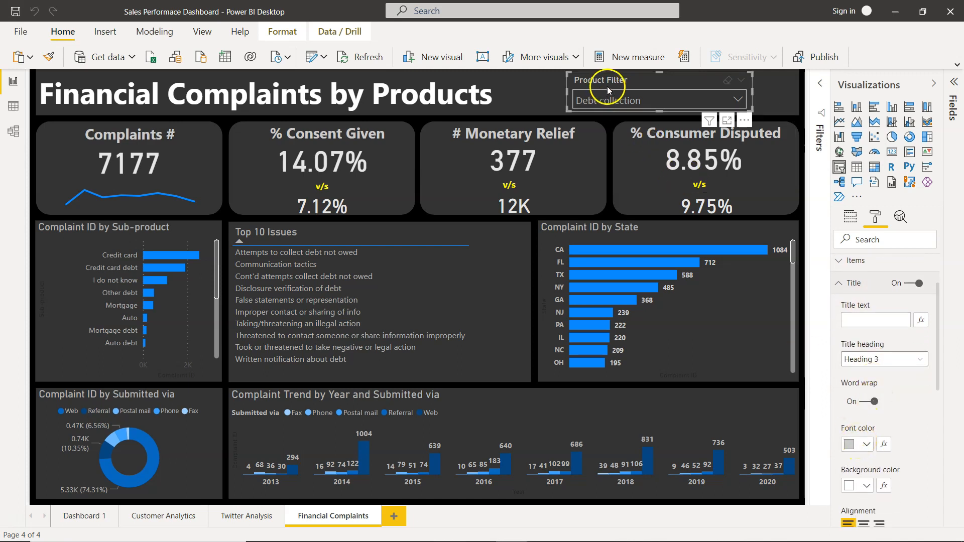
scroll(855, 339, "up", 1)
Examine the slicer's item formatting, including font color, background and text size, and return to its field assignment.
left_click(855, 335)
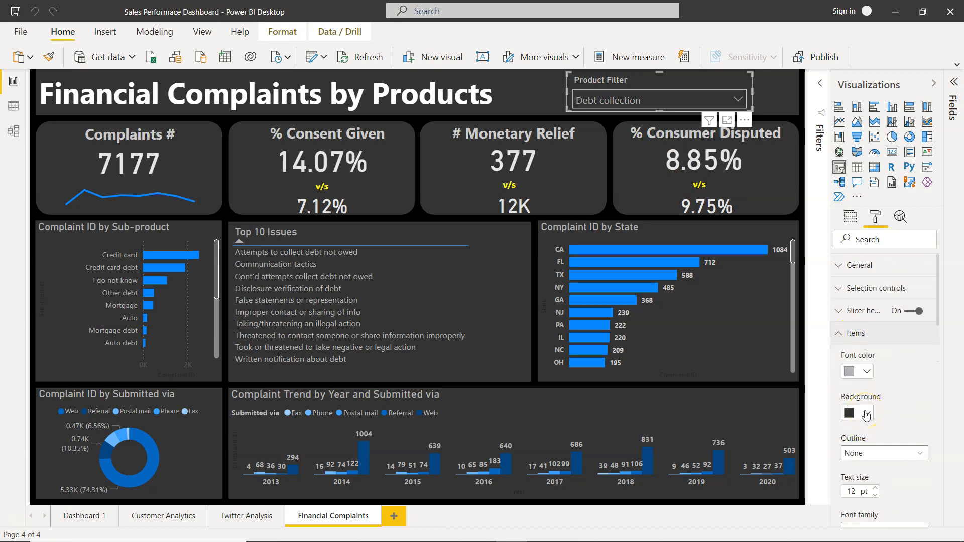
left_click(738, 99)
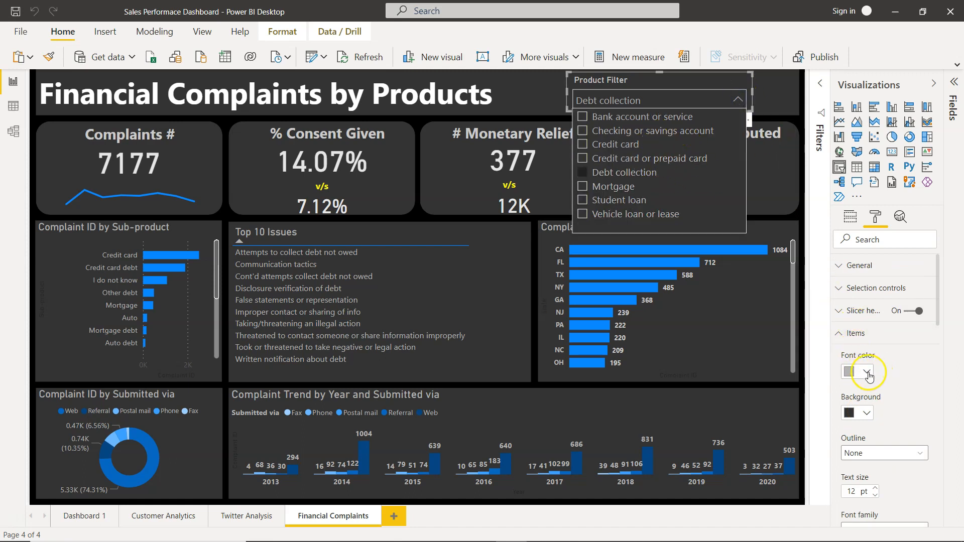
left_click(862, 413)
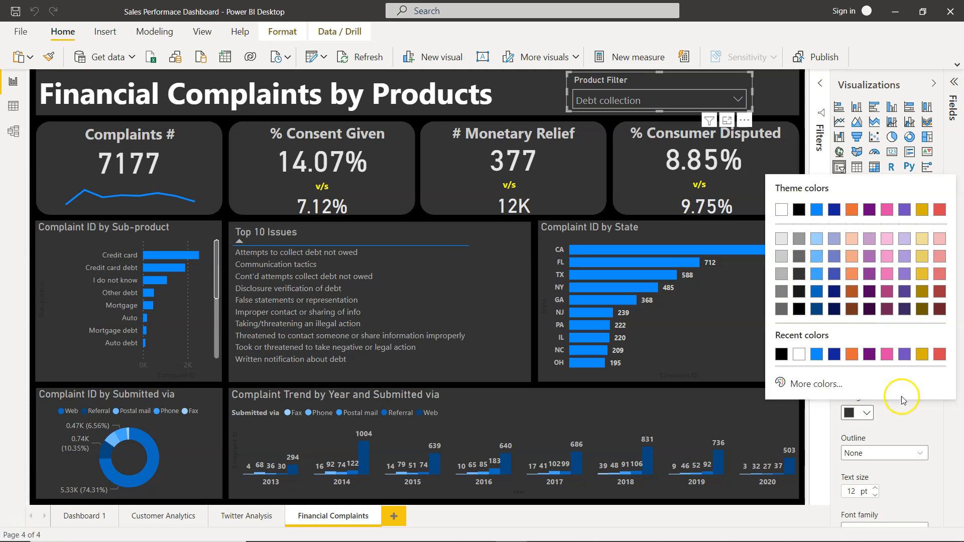
scroll(901, 402, "down", 3)
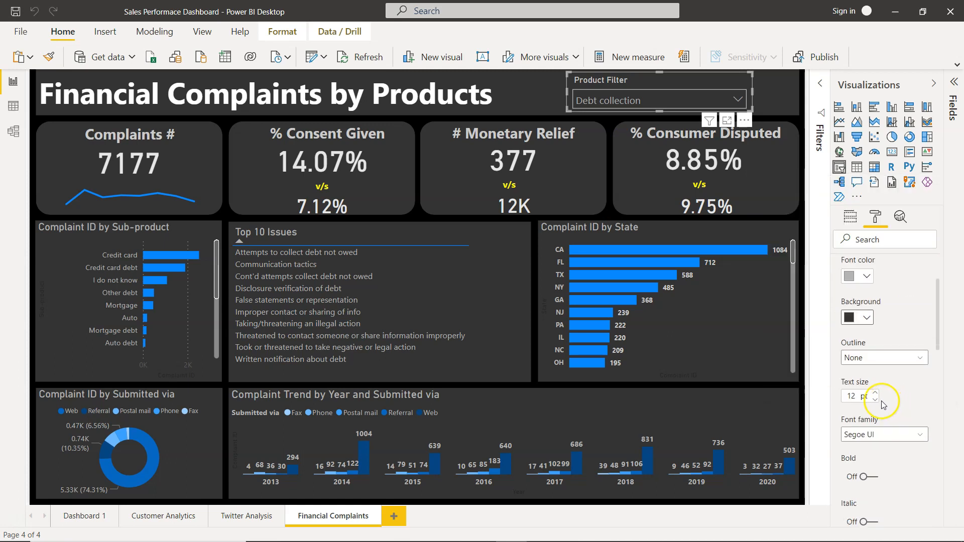
scroll(873, 404, "up", 3)
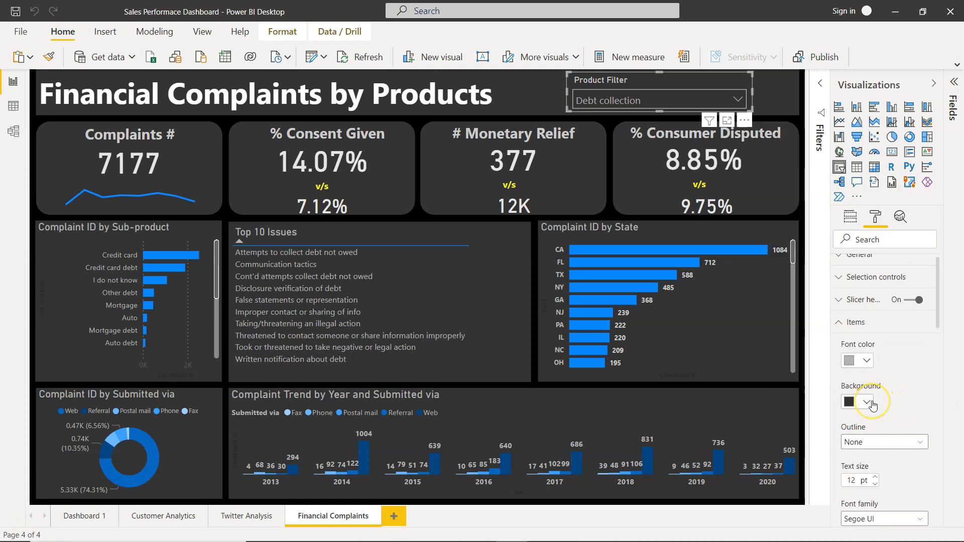
scroll(872, 405, "up", 1)
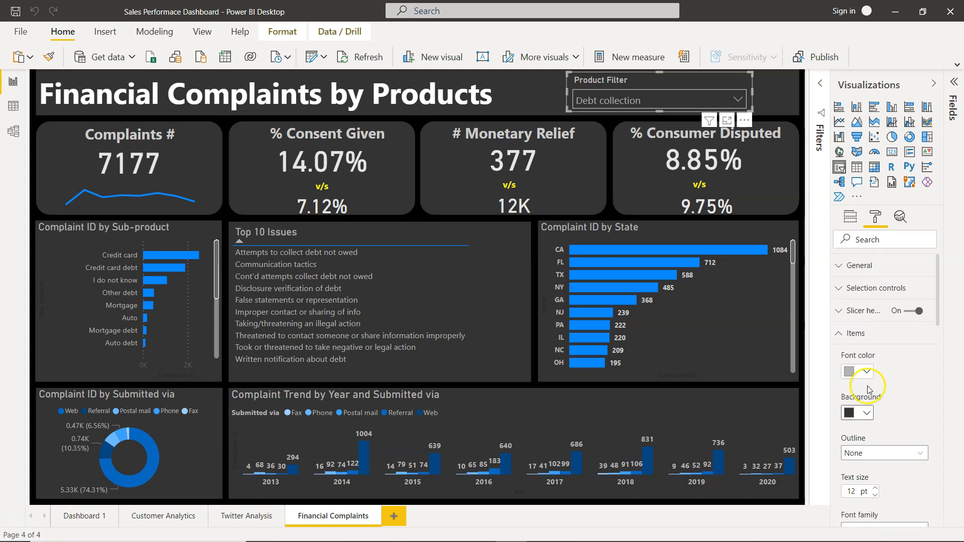
left_click(848, 335)
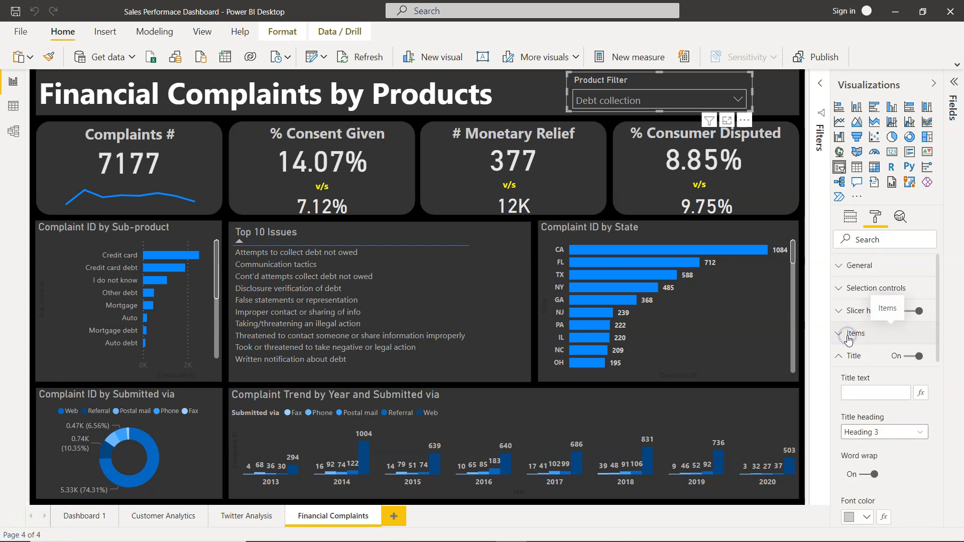
left_click(850, 221)
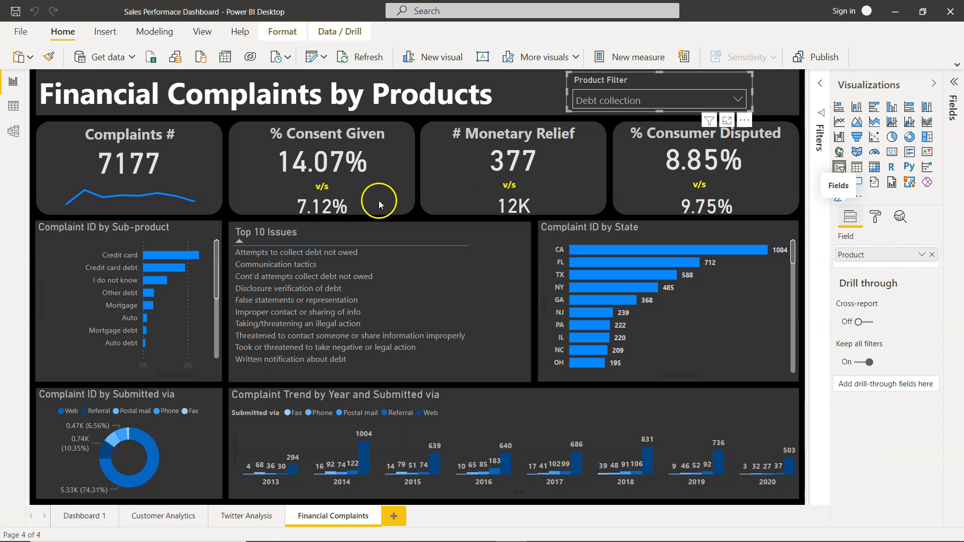
Inspect the background shape behind the Complaints # card and look through the shapes that can be inserted.
left_click(55, 123)
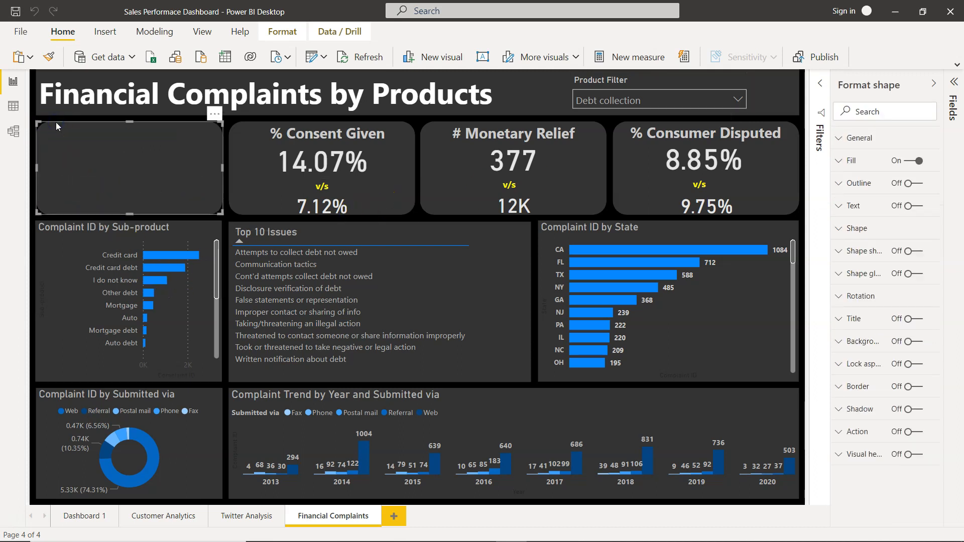
left_click(33, 143)
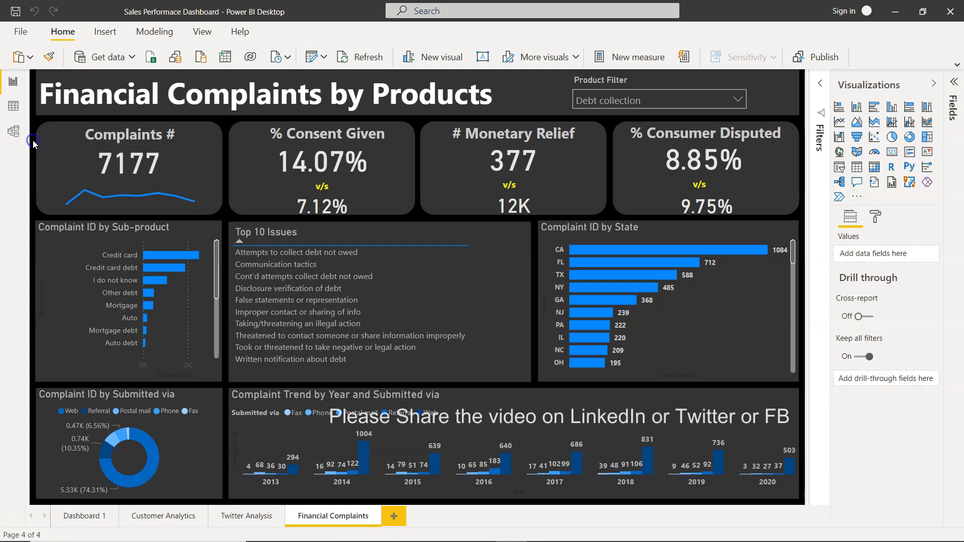
left_click(110, 32)
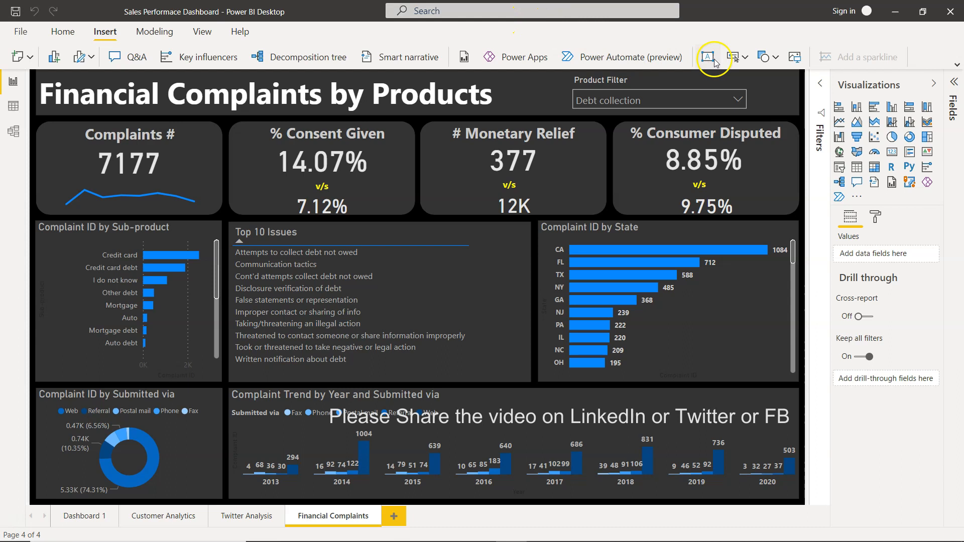
left_click(776, 61)
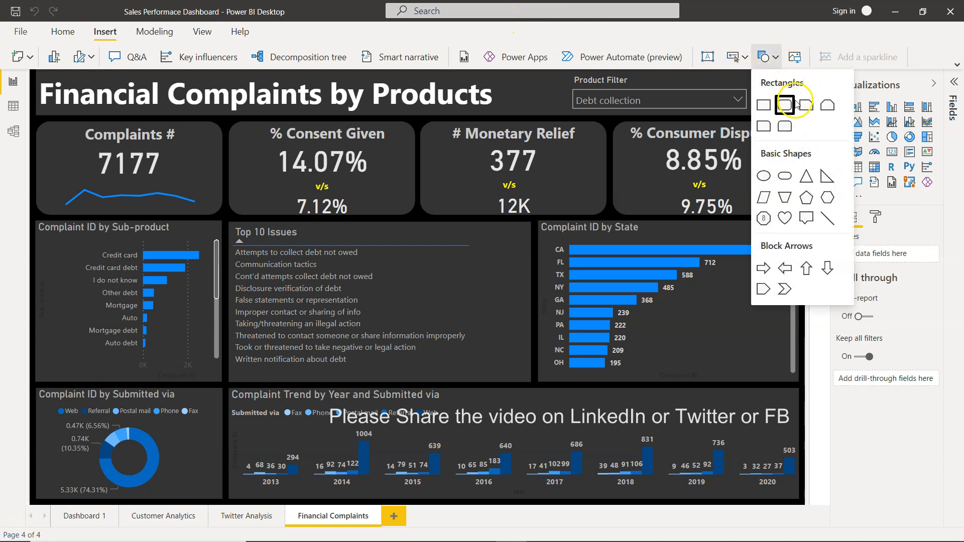
left_click(755, 28)
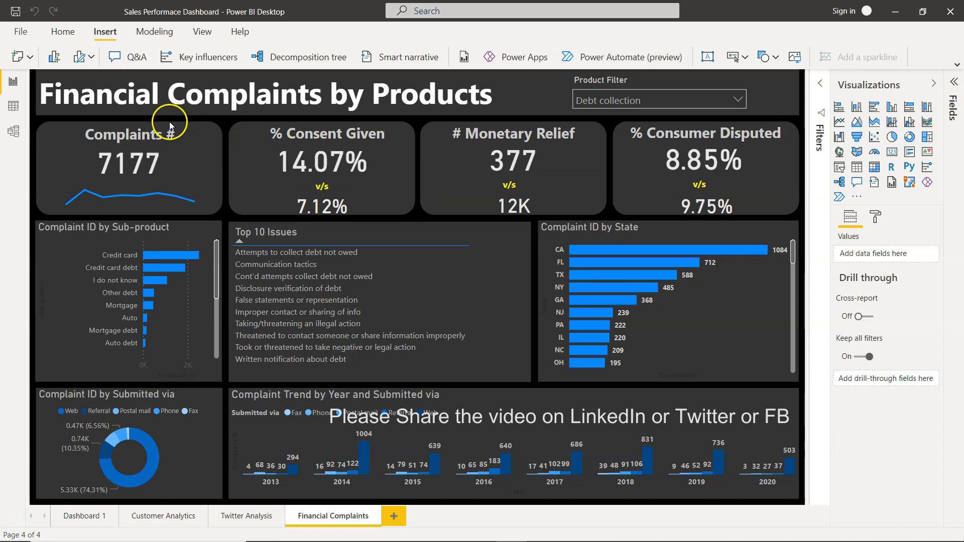
Review the fill color options of the rounded shape behind the Complaints # card.
left_click(47, 123)
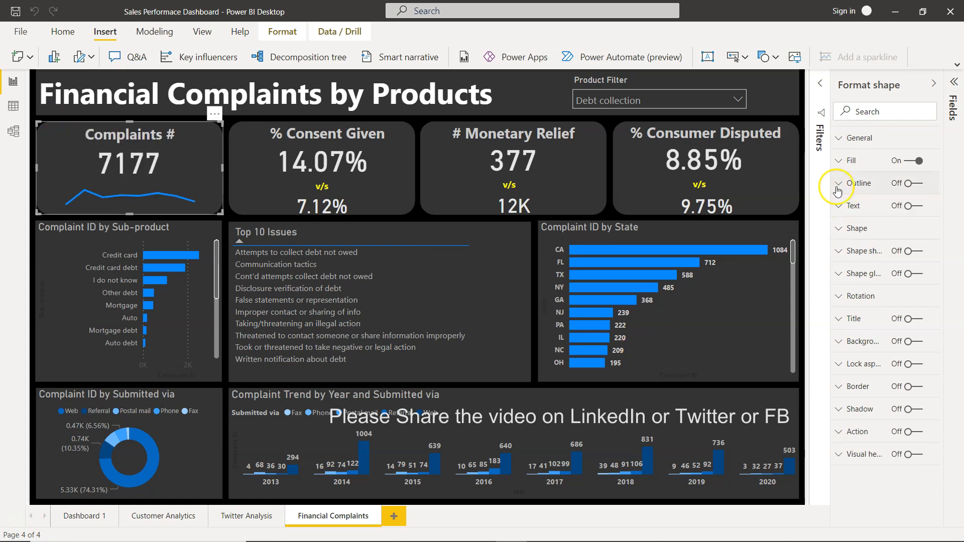
left_click(848, 161)
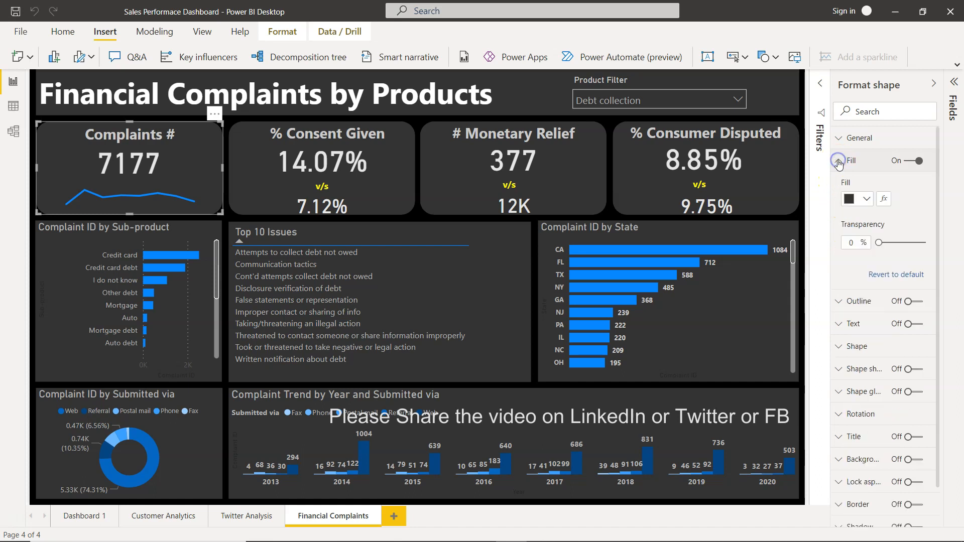
left_click(866, 198)
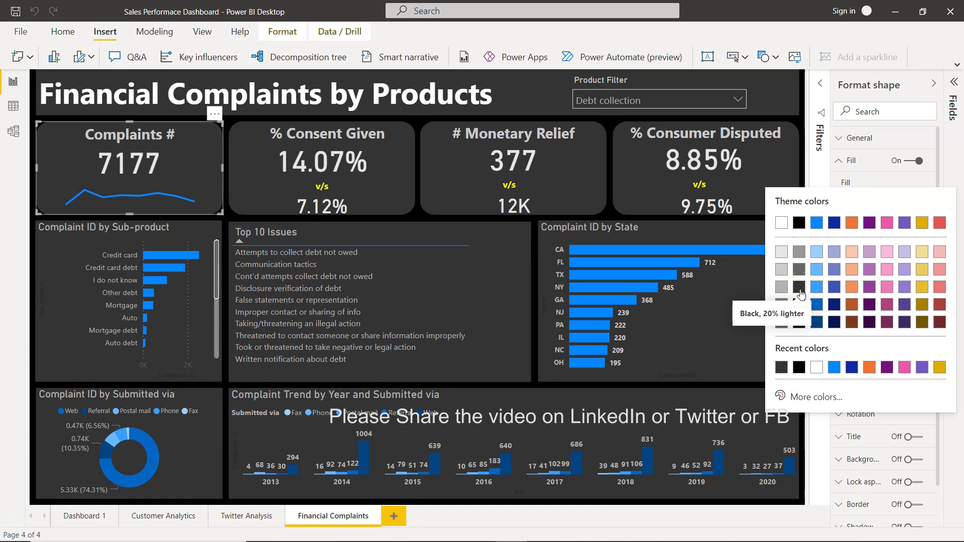
left_click(839, 164)
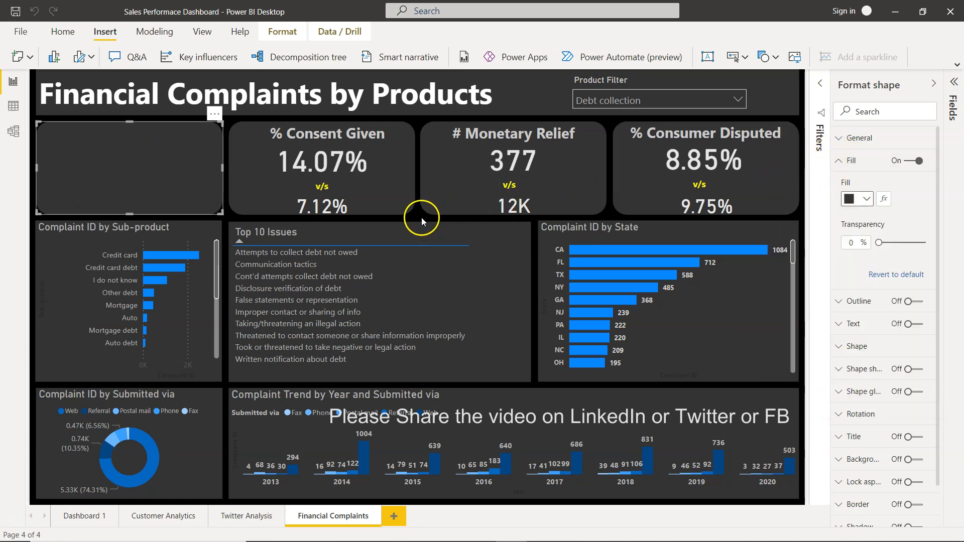
Select the Complaints # text box and review its font, size, bold and alignment formatting.
left_click(34, 113)
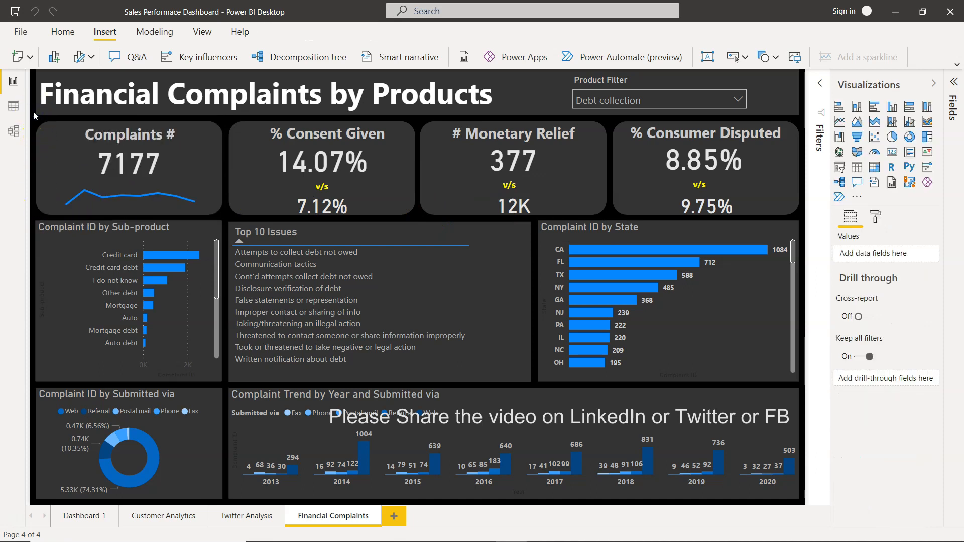
left_click(63, 124)
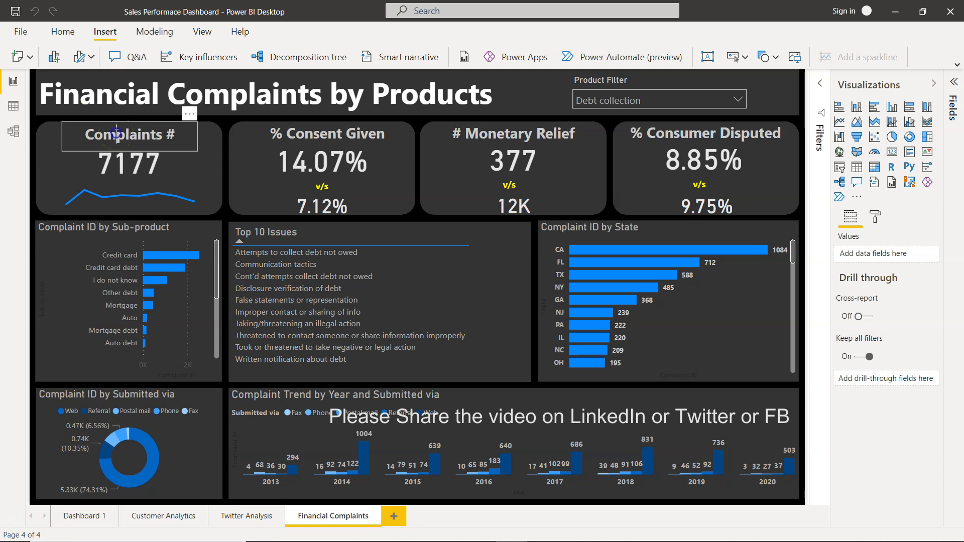
left_click(117, 134)
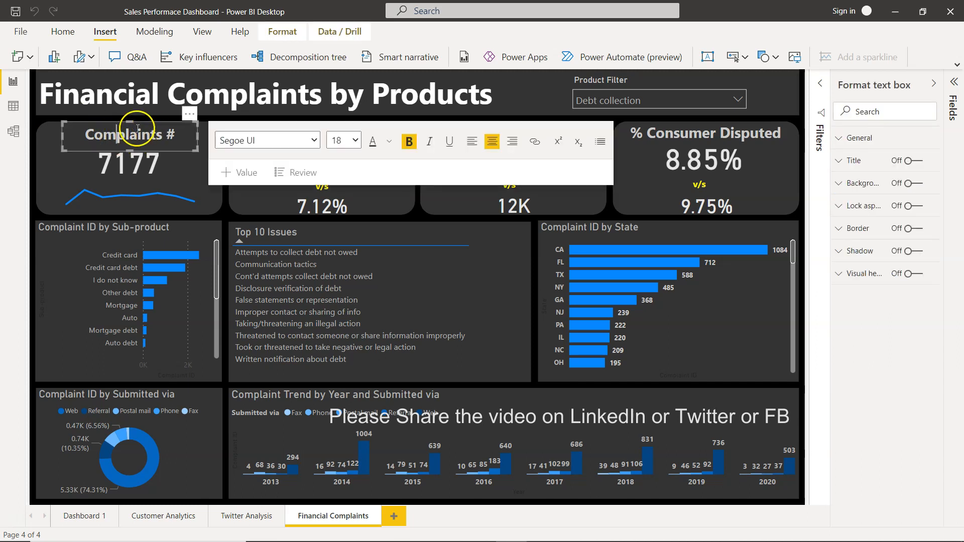
Select the complaint count card and trace its Complaint # value to the Financial Consumer Complaints table's fields.
left_click(127, 166)
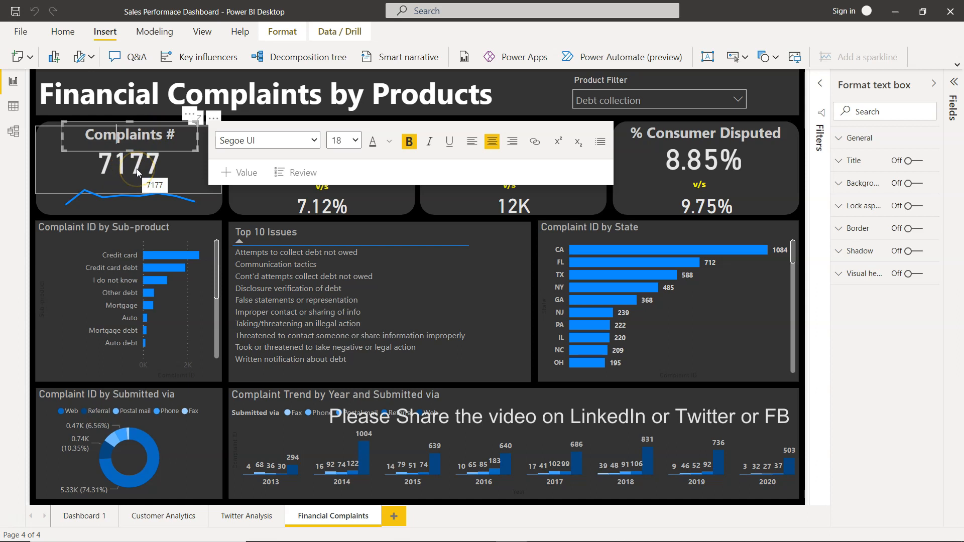
left_click(172, 173)
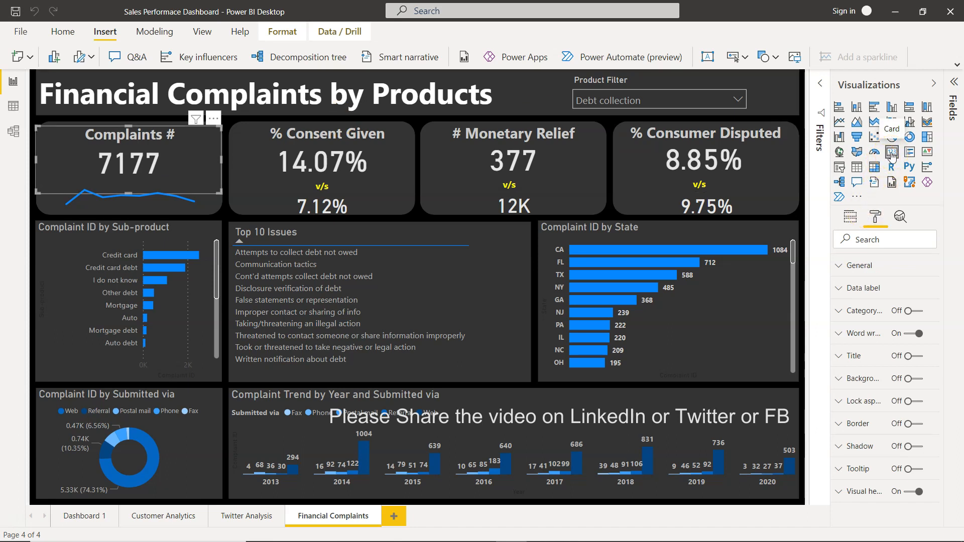
left_click(851, 218)
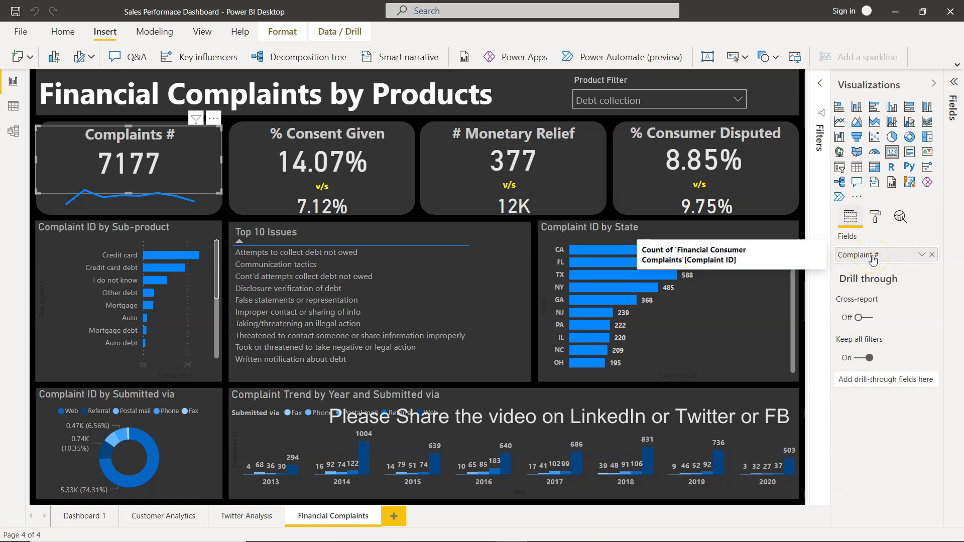
left_click(953, 82)
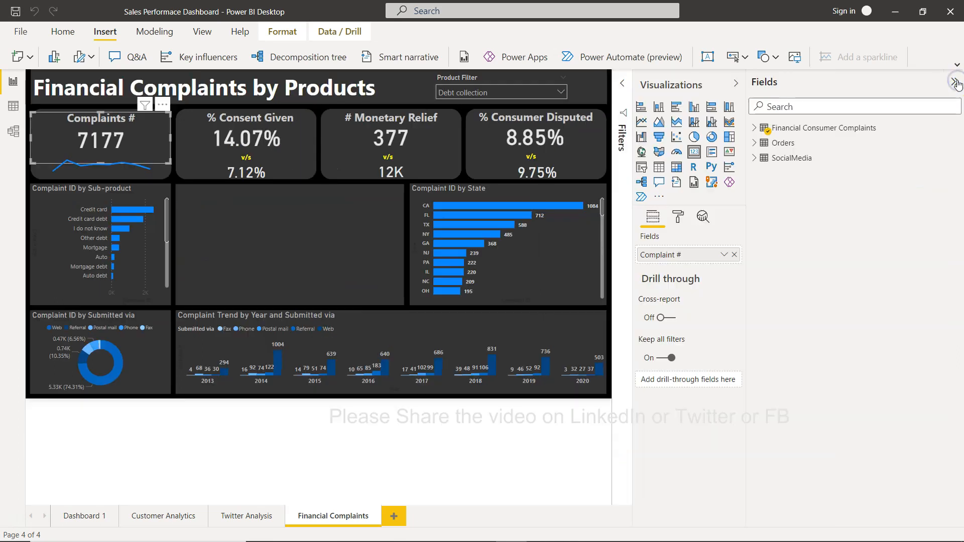
left_click(757, 127)
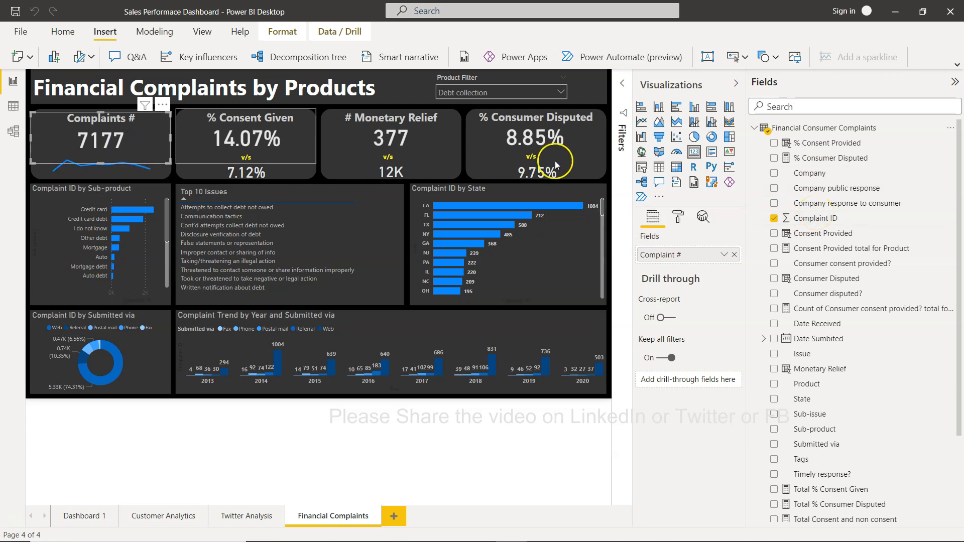
left_click(954, 82)
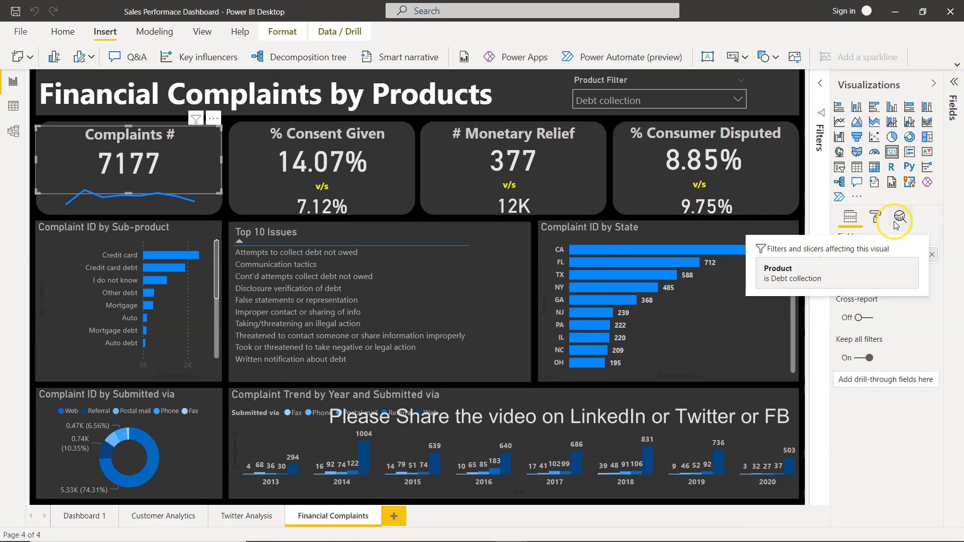
Review the complaint count card's data label formatting, including its color palette, display units, decimal places, text size and font family.
left_click(875, 217)
left_click(856, 356)
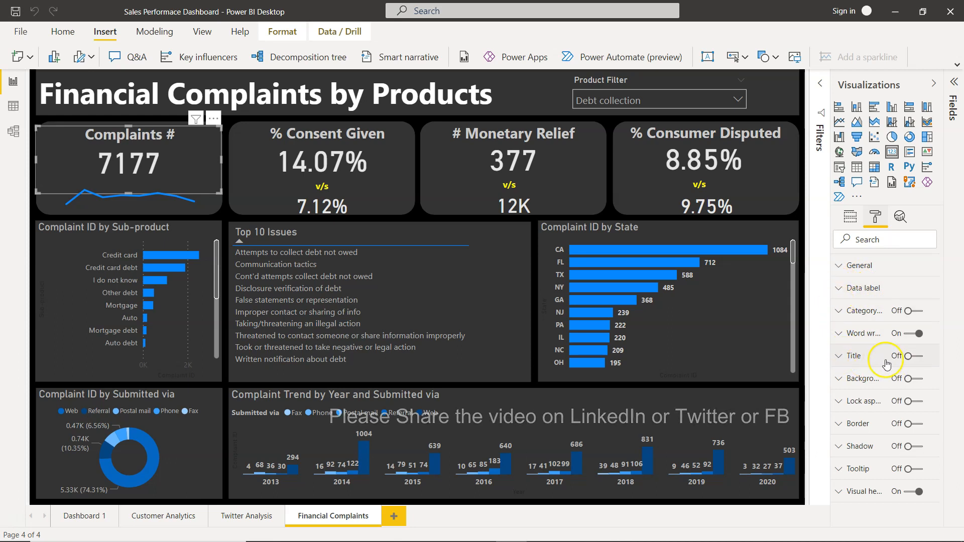
left_click(835, 335)
left_click(836, 334)
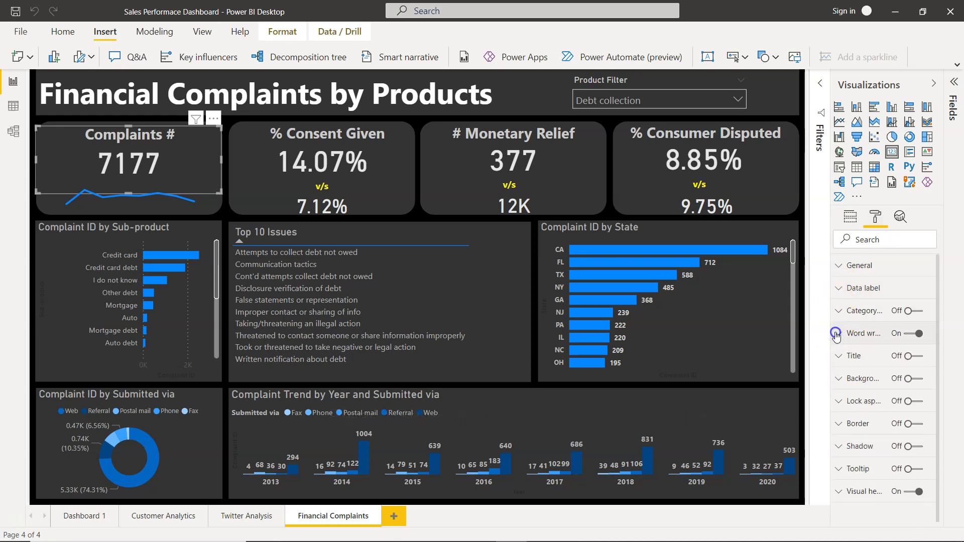
left_click(839, 288)
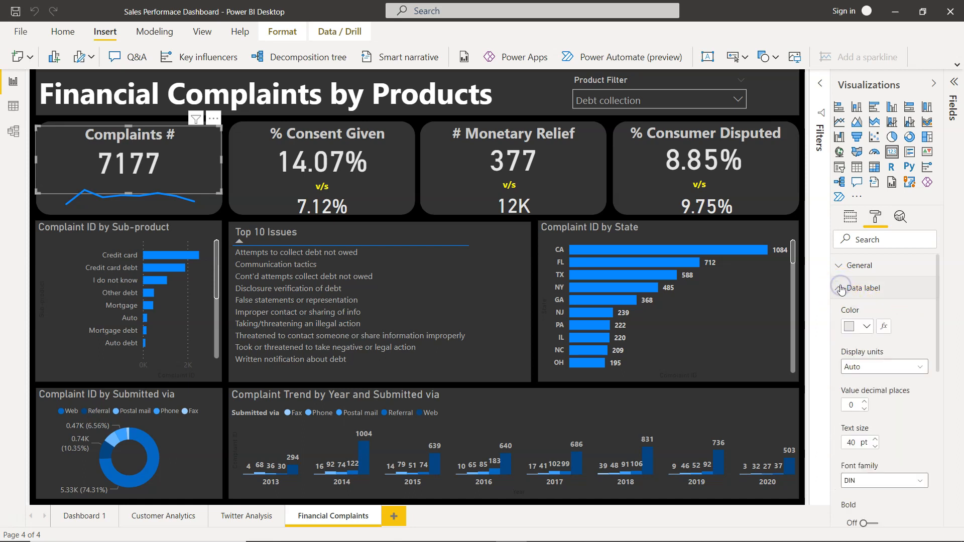
left_click(868, 329)
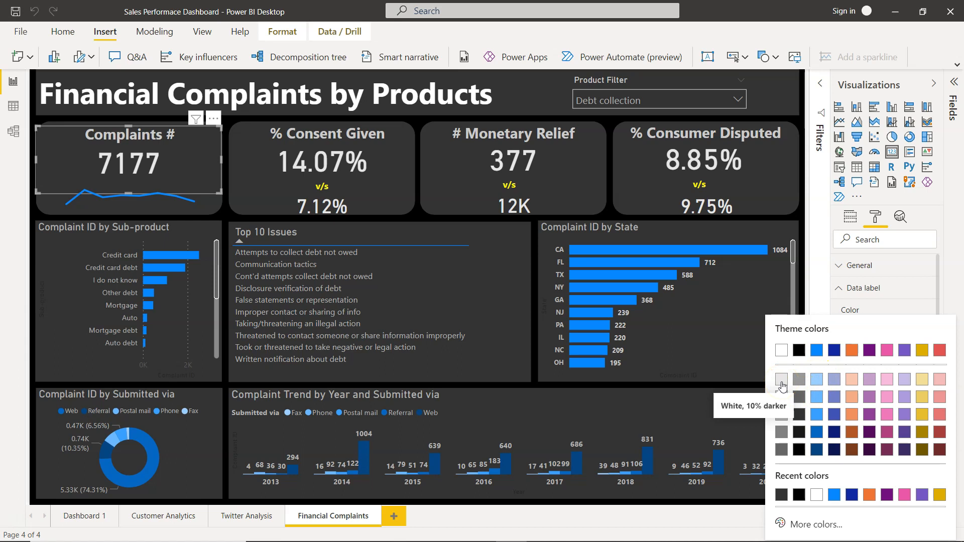
left_click(941, 291)
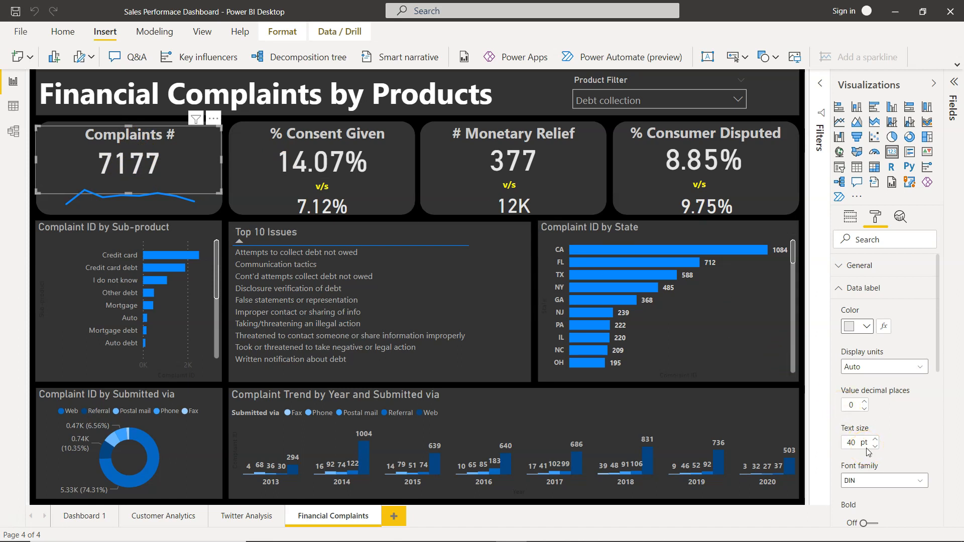
scroll(868, 451, "down", 5)
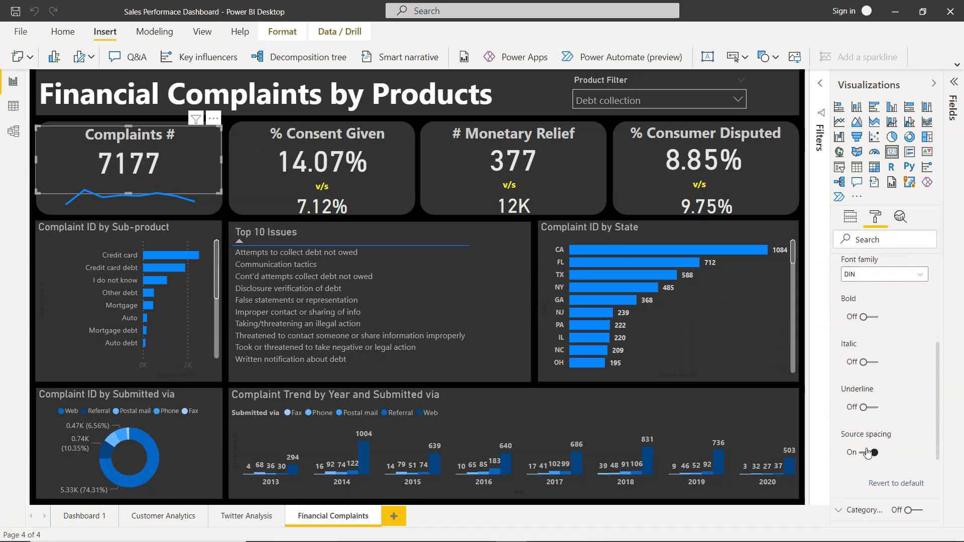
scroll(868, 452, "down", 1)
scroll(892, 369, "down", 4)
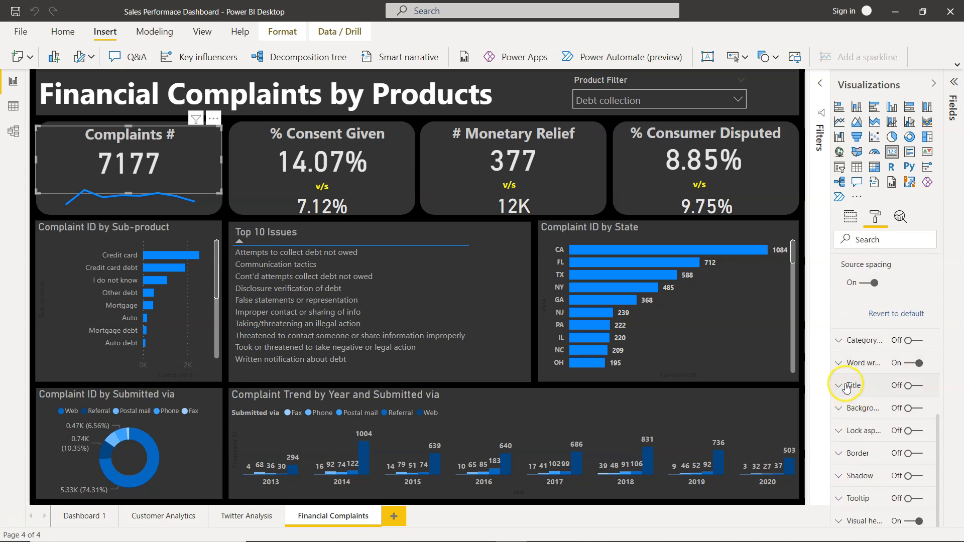
Review the complaint count card's category label and title settings, and collapse all its expanded formatting sections.
left_click(842, 341)
scroll(889, 454, "down", 4)
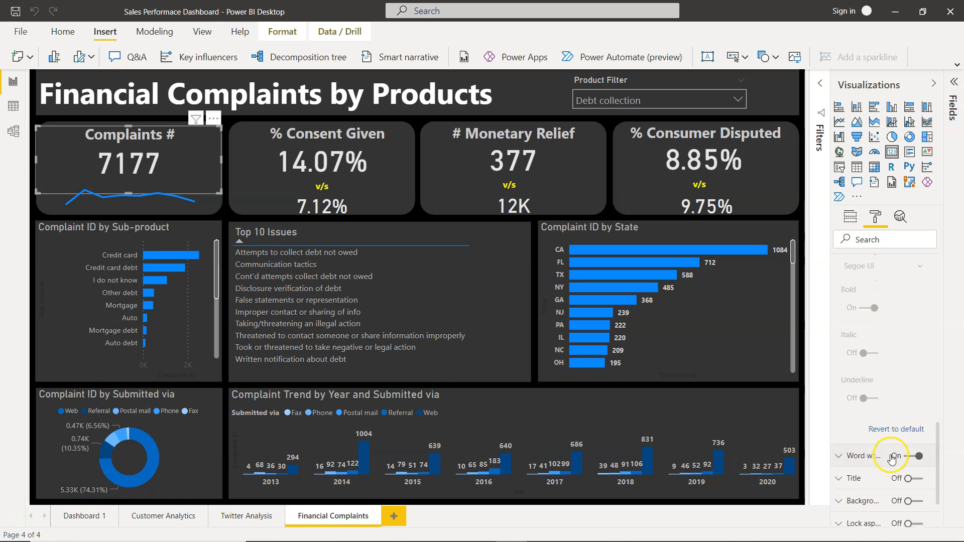
left_click(845, 477)
scroll(844, 475, "down", 3)
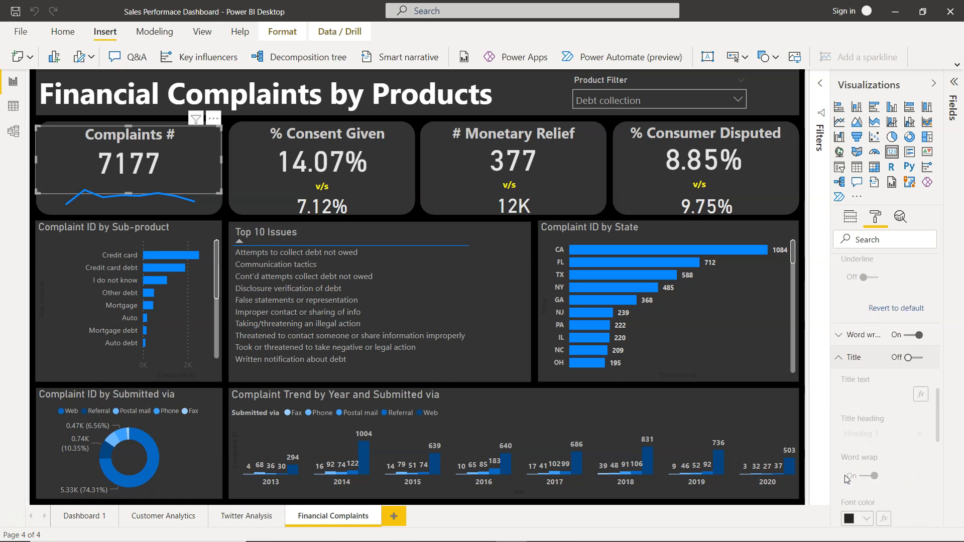
scroll(895, 356, "down", 2)
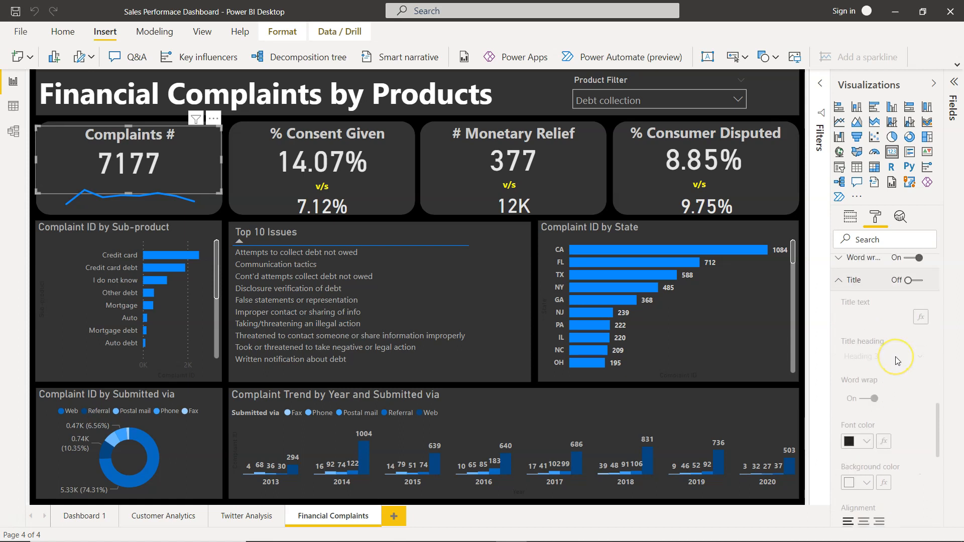
scroll(895, 356, "down", 5)
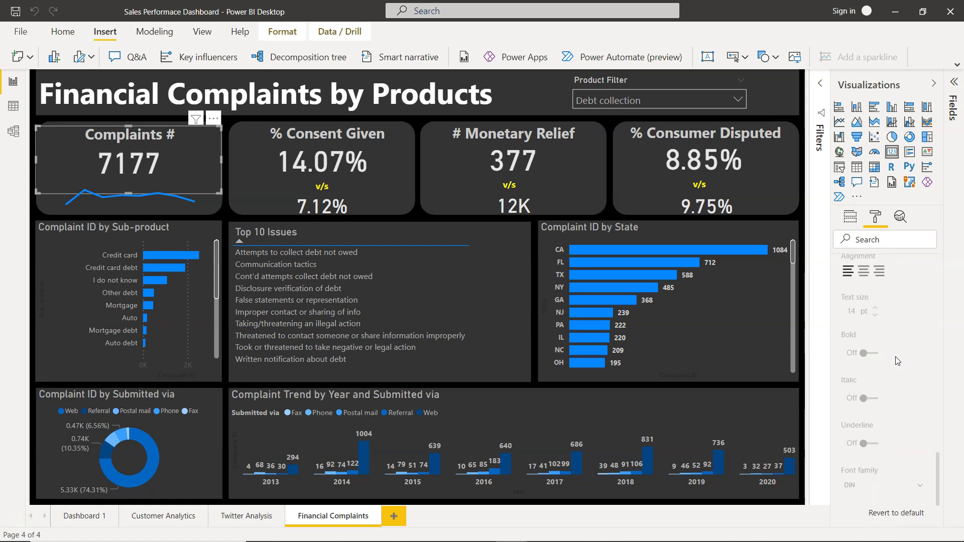
scroll(895, 356, "up", 4)
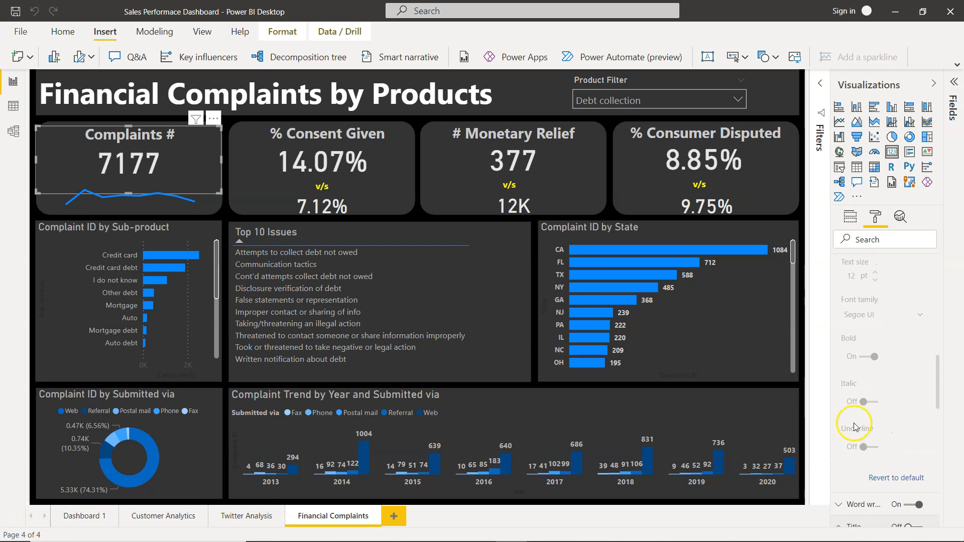
scroll(839, 484, "down", 1)
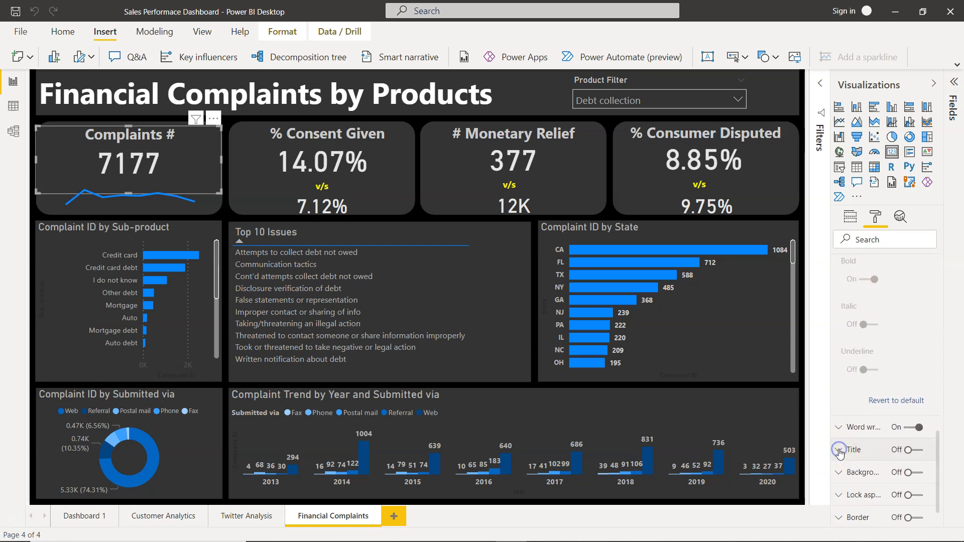
scroll(870, 339, "up", 2)
left_click(842, 369)
scroll(841, 366, "up", 3)
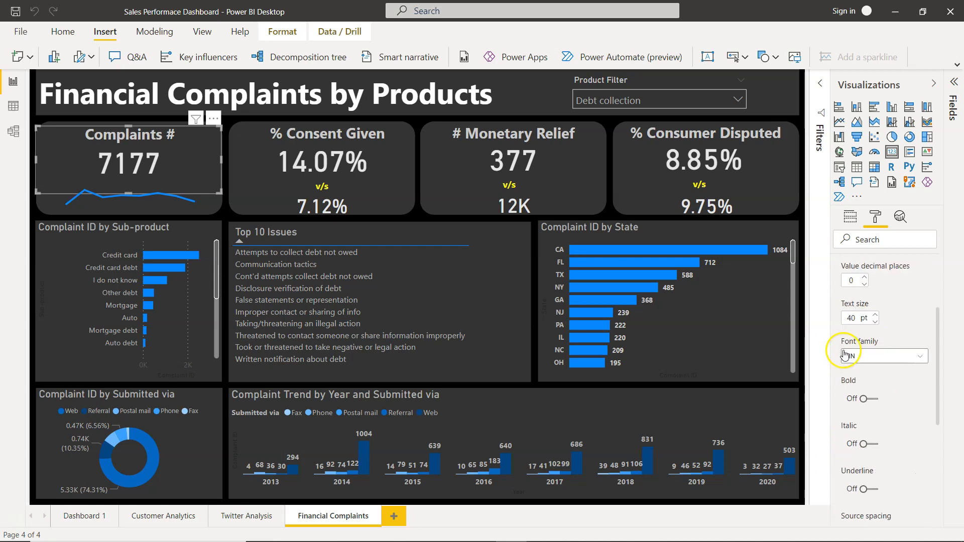
scroll(843, 353, "up", 1)
left_click(839, 288)
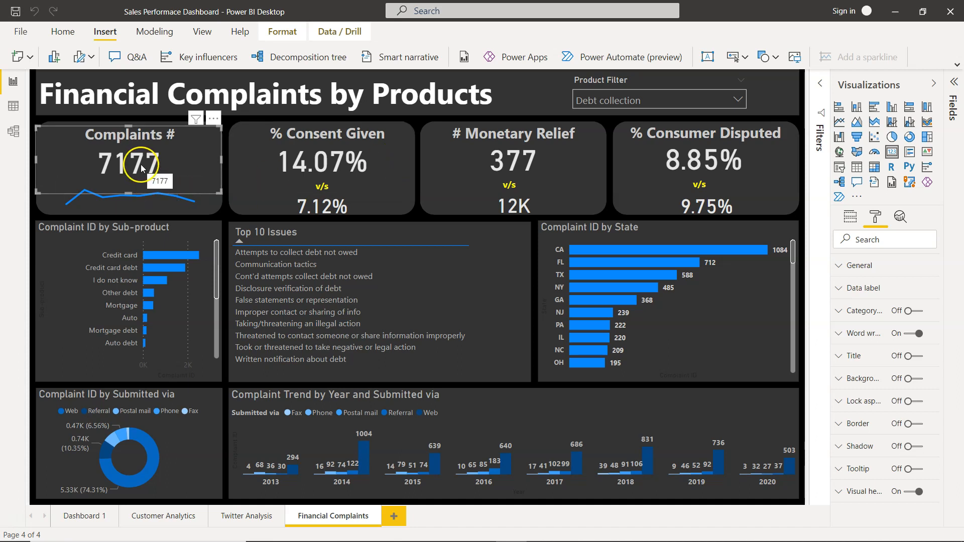
Select the small trend line chart in the Complaints # card and inspect its axis and values fields.
mouse_move(194, 206)
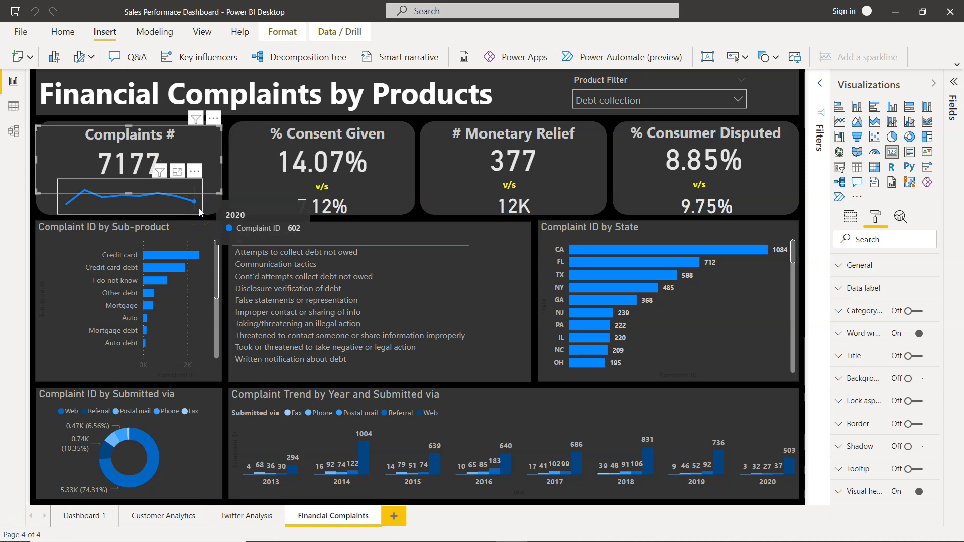
left_click(199, 209)
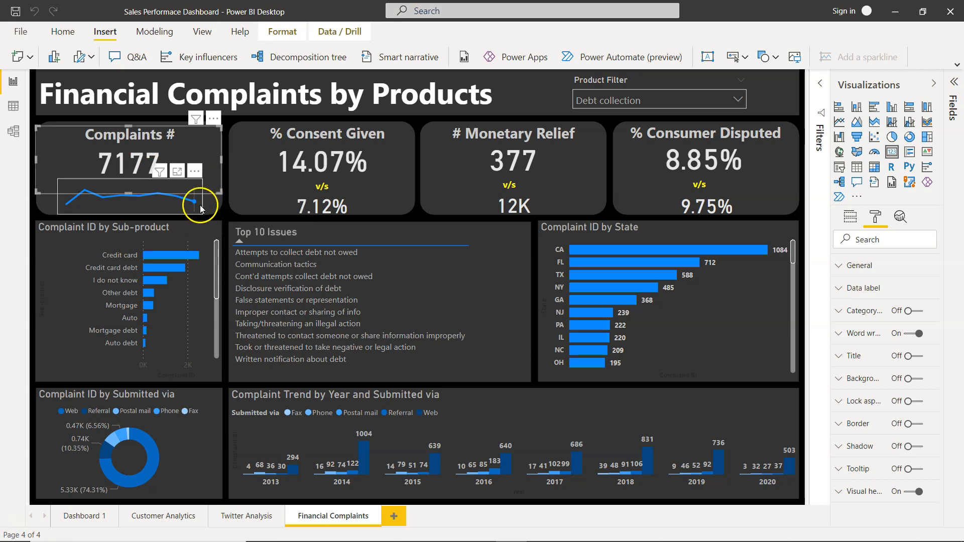
left_click(201, 208)
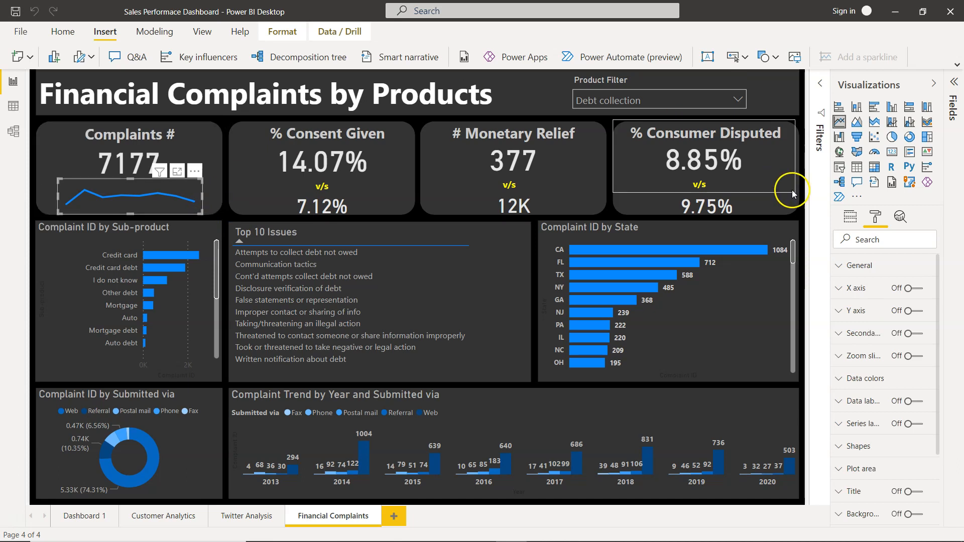
left_click(848, 217)
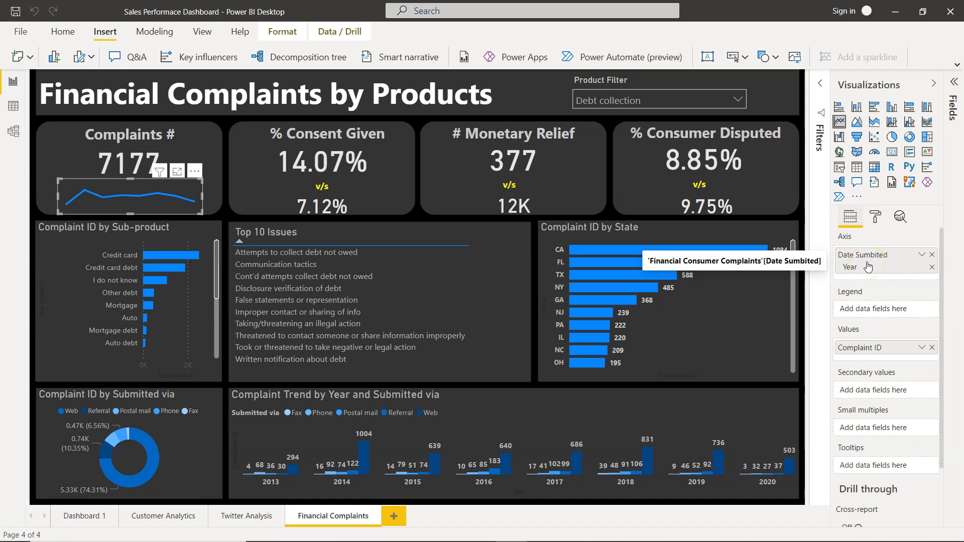
Expand the Financial Consumer Complaints table down to the Date Hierarchy levels of the Date Sumbited field.
left_click(954, 82)
left_click(774, 108)
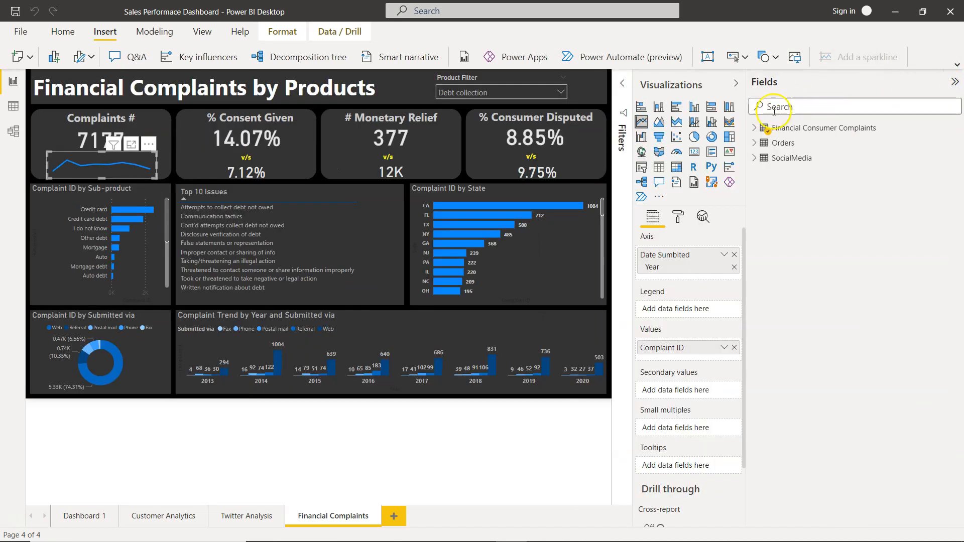
left_click(754, 128)
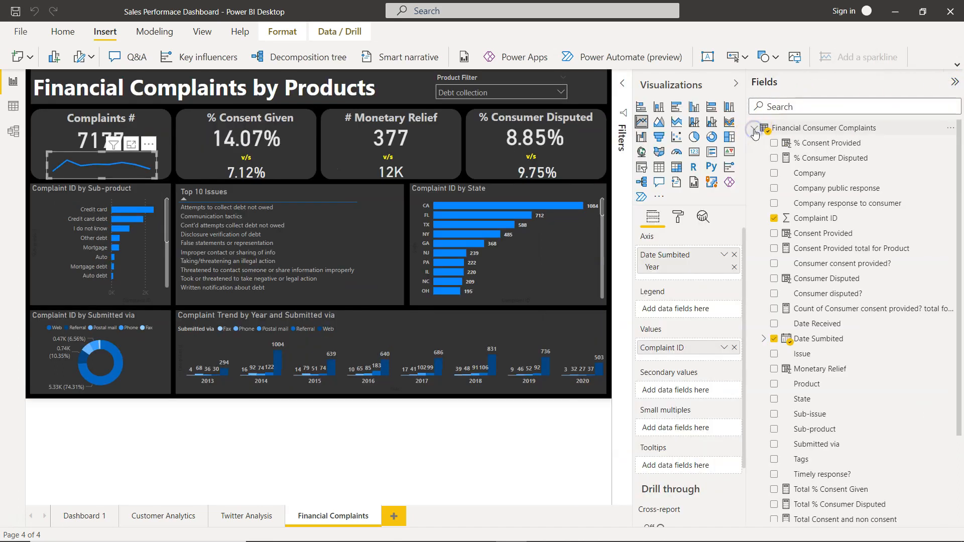
left_click(764, 339)
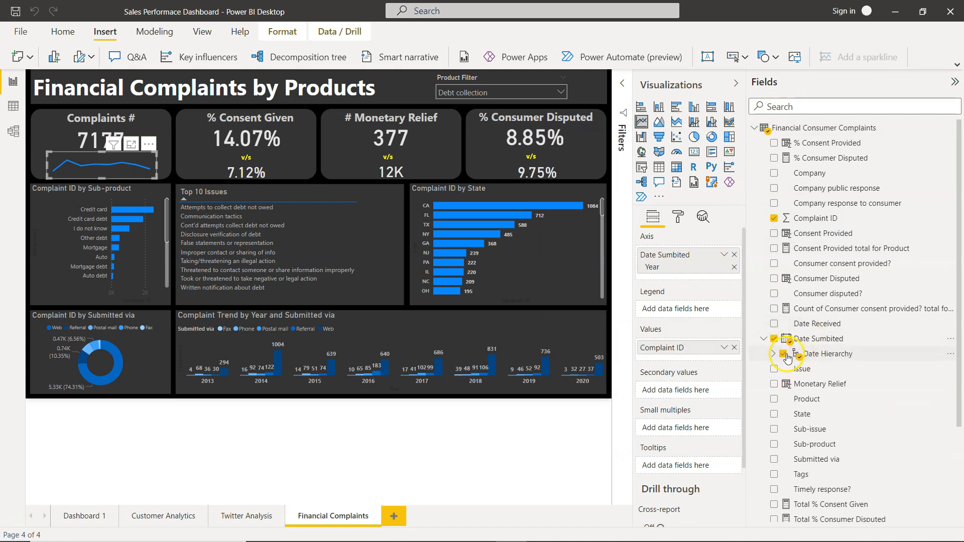
left_click(773, 354)
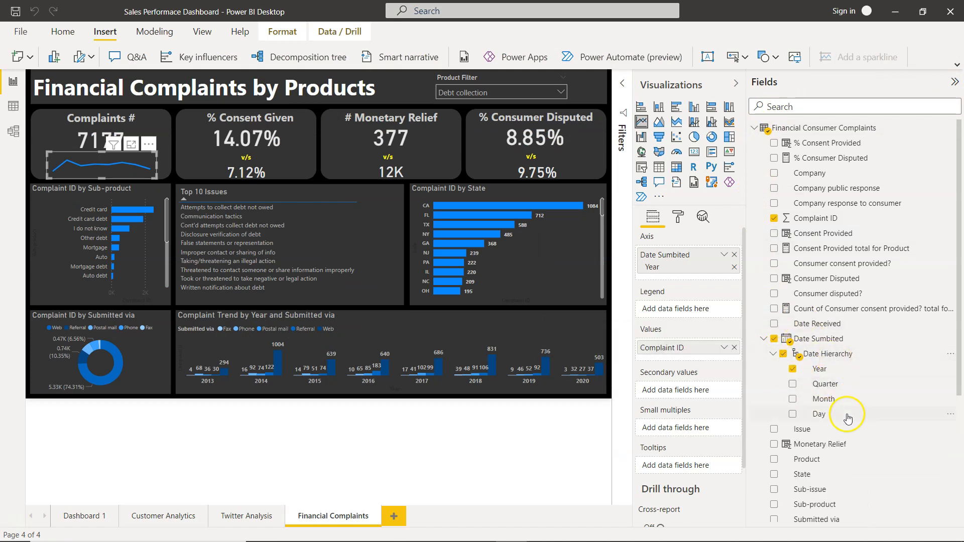
Examine the Date Sumbited column in the Financial Consumer Complaints data table and return to the report.
left_click(13, 107)
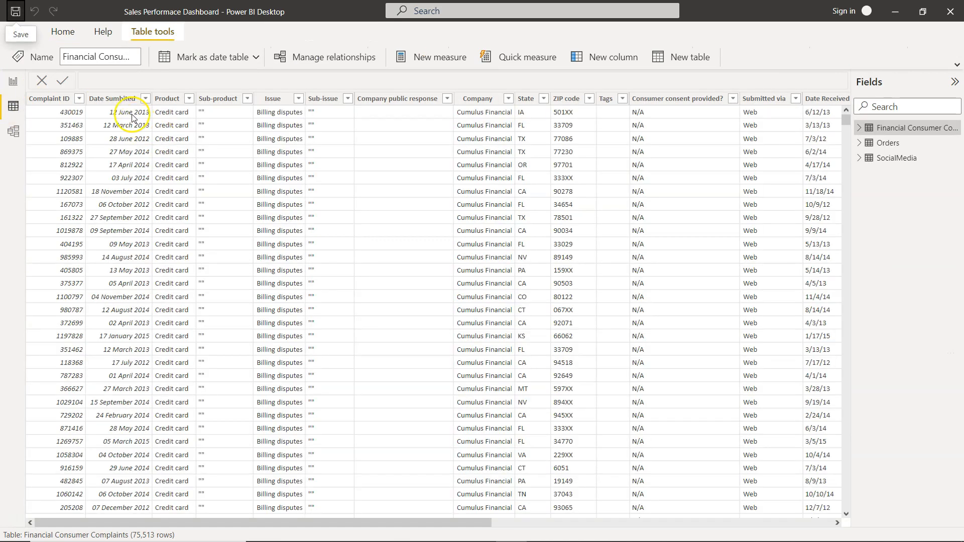
left_click(125, 103)
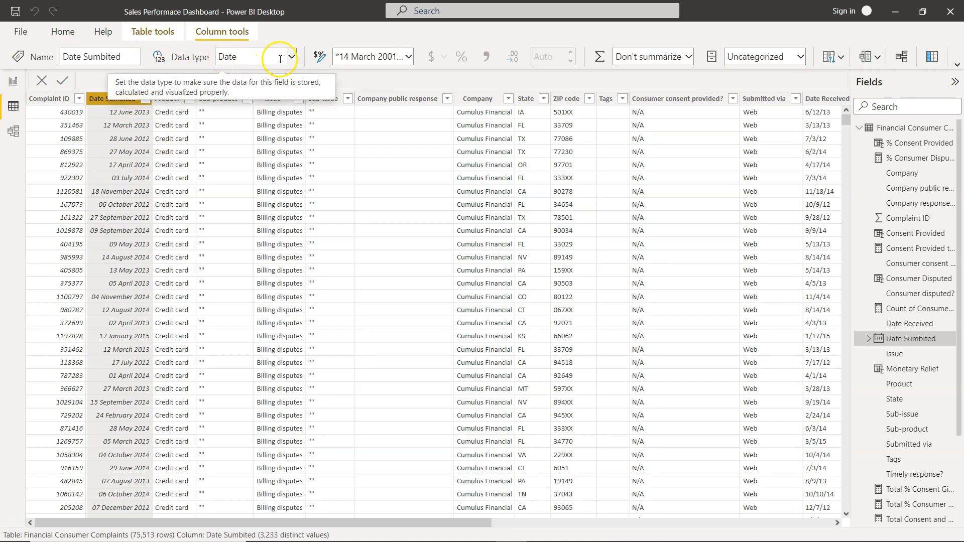
left_click(14, 83)
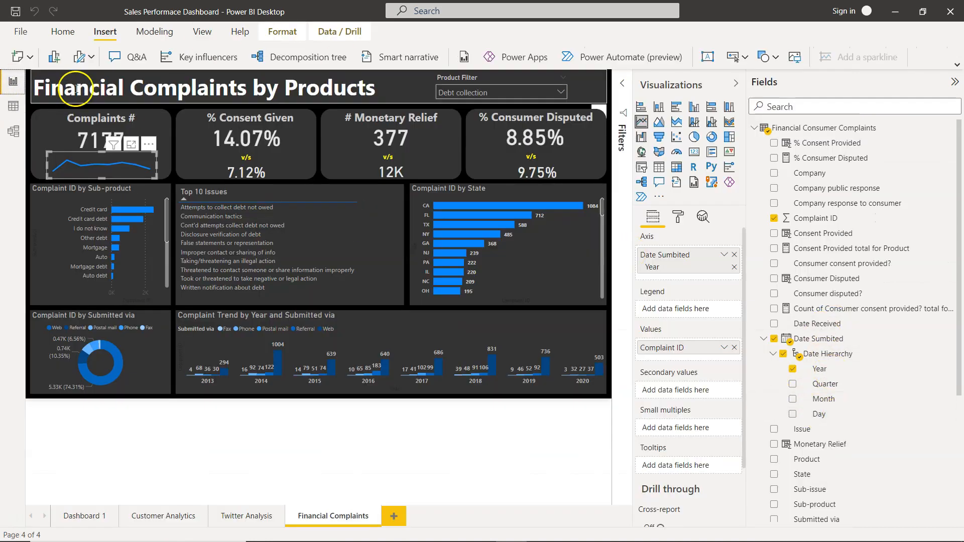
Reselect the Complaints # trend line chart and review its X axis formatting, including the title and gridlines settings.
left_click(174, 181)
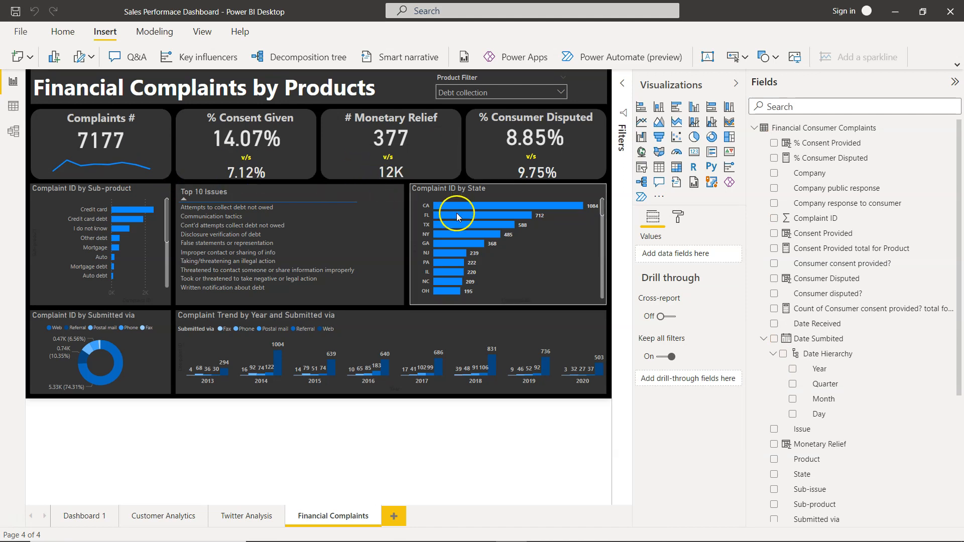
left_click(154, 162)
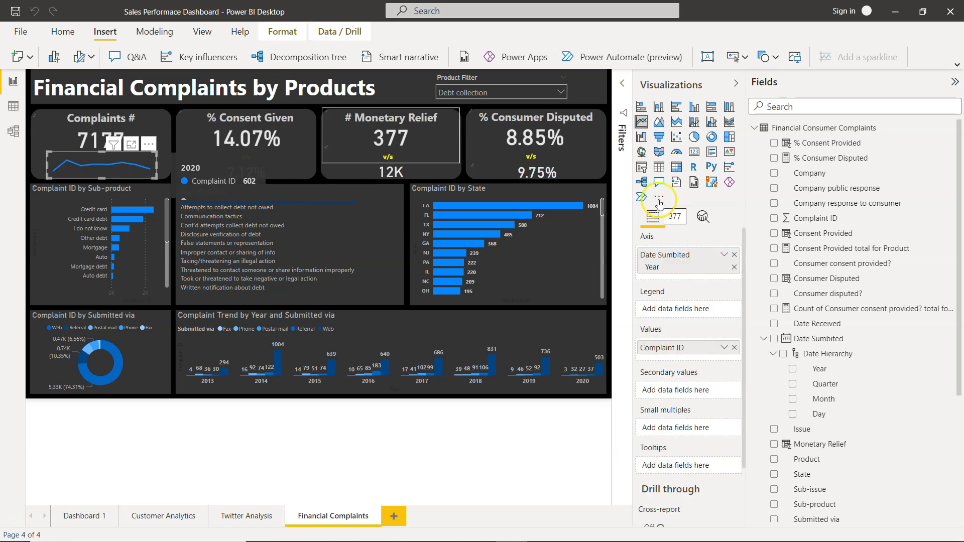
left_click(676, 217)
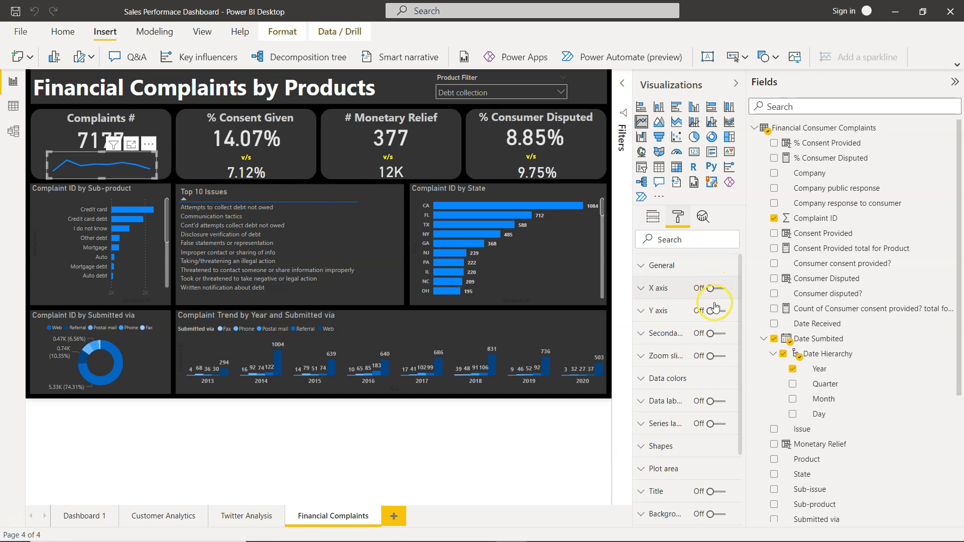
left_click(644, 289)
scroll(674, 384, "down", 5)
scroll(674, 389, "down", 2)
left_click(666, 436)
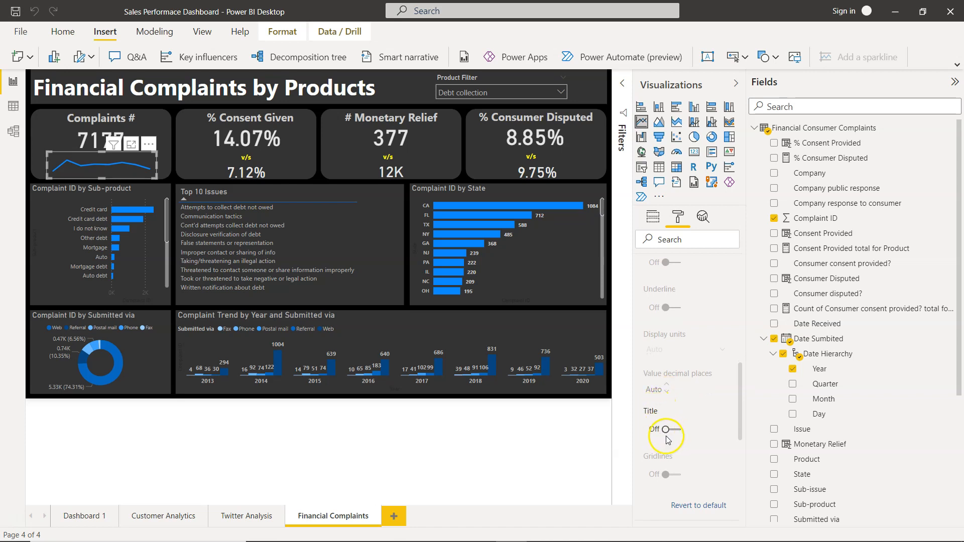
scroll(667, 432, "down", 5)
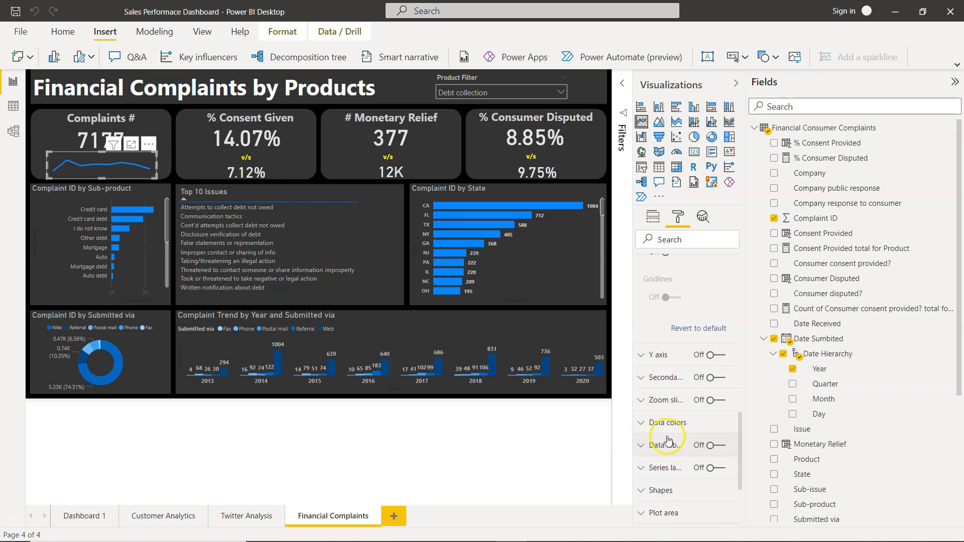
Review the Y axis formatting of the Complaints # trend line chart and the data color assigned to Complaint ID.
left_click(653, 355)
scroll(651, 351, "down", 2)
scroll(652, 352, "down", 10)
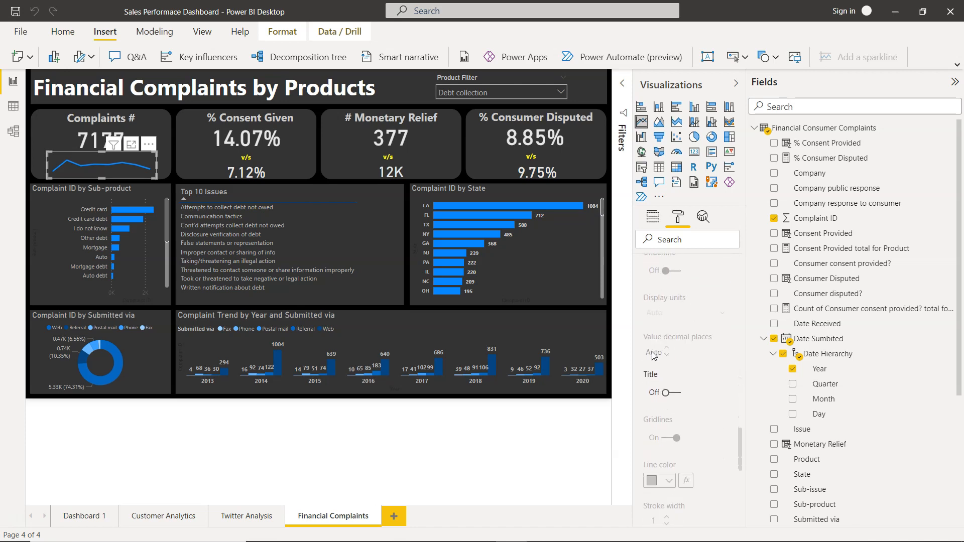
scroll(667, 393, "down", 8)
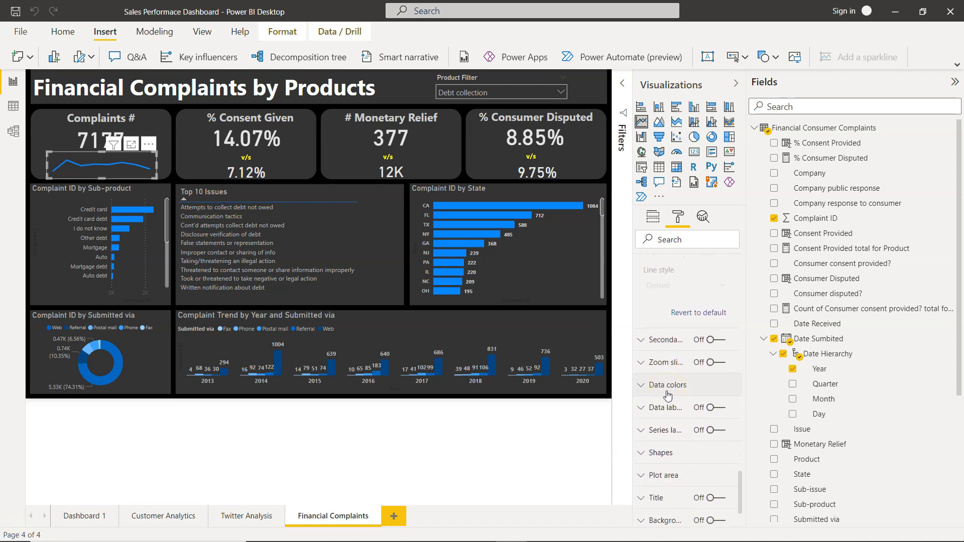
left_click(645, 385)
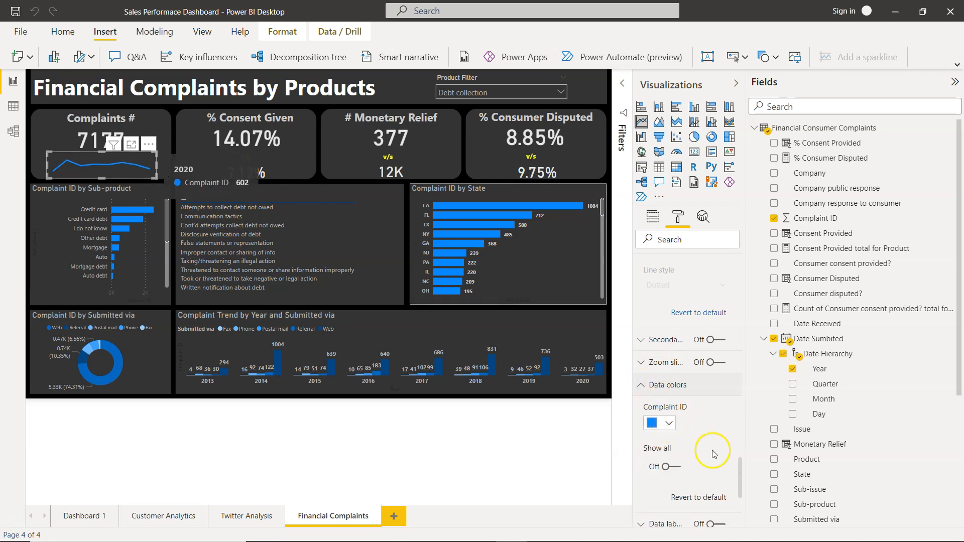
scroll(723, 497, "down", 3)
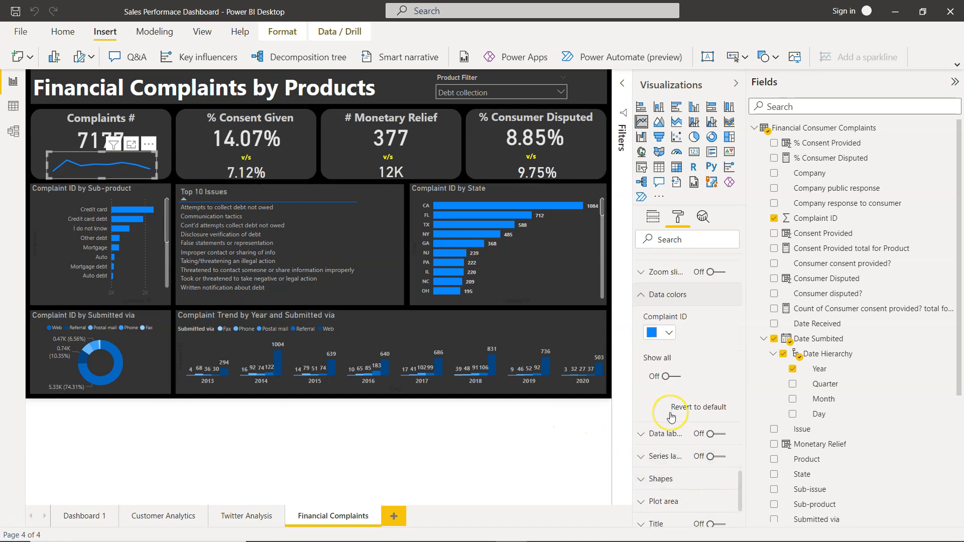
Review the Y axis, data colors and remaining format settings of the Complaints # trend line chart, and deselect the chart.
scroll(673, 411, "down", 2)
scroll(679, 380, "up", 1)
scroll(679, 379, "up", 5)
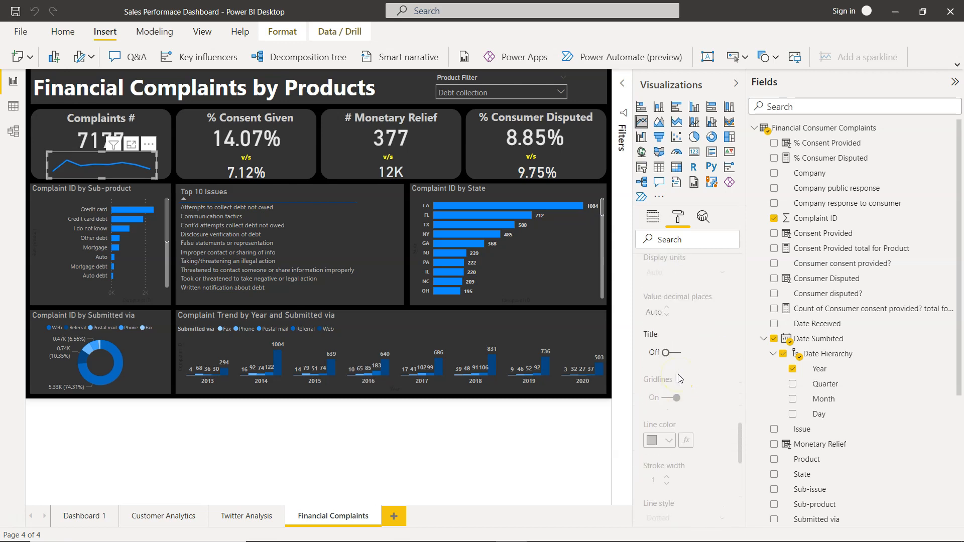
scroll(680, 379, "up", 6)
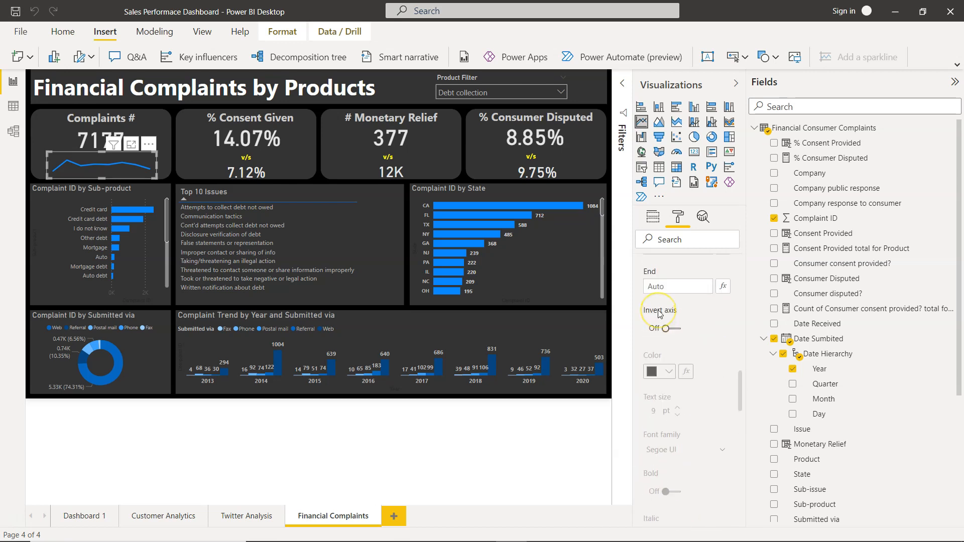
scroll(660, 315, "down", 6)
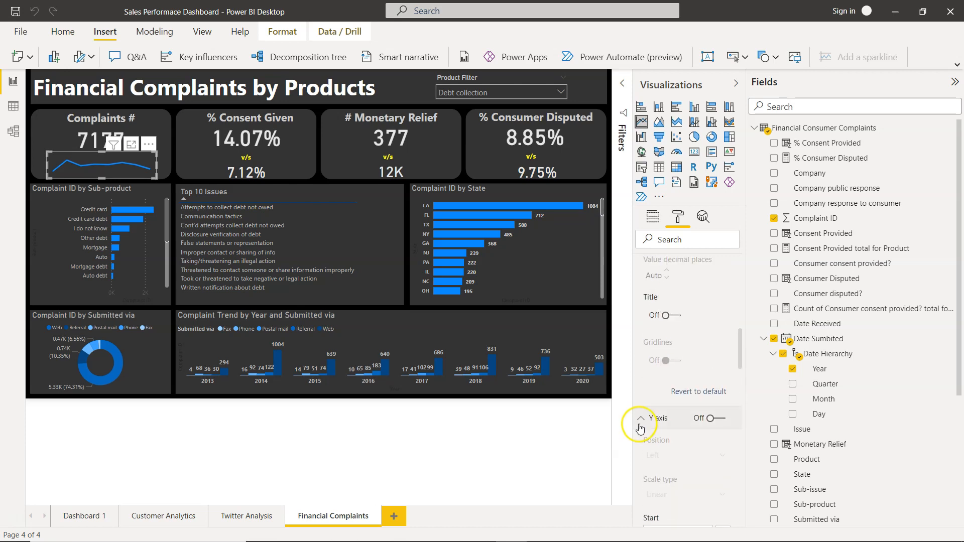
left_click(639, 424)
scroll(670, 457, "down", 4)
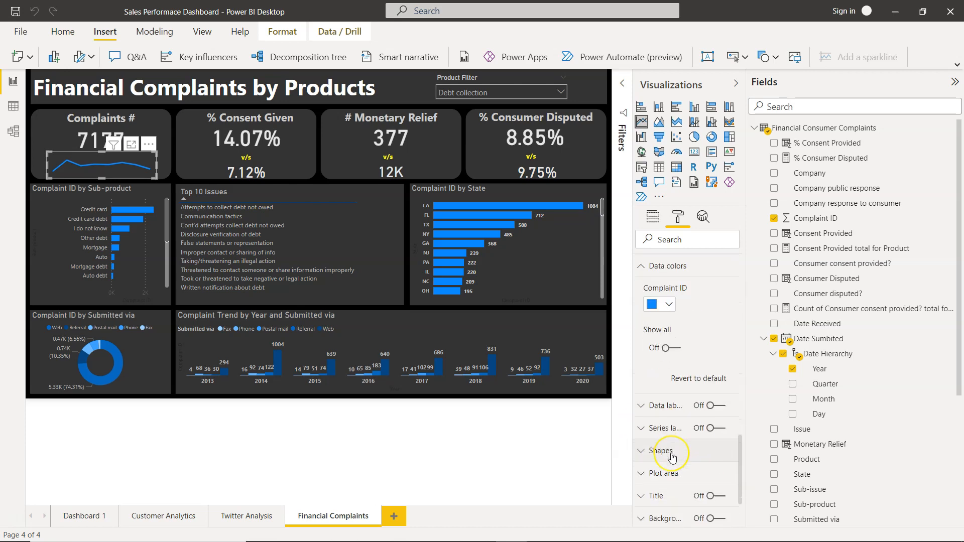
scroll(671, 455, "down", 3)
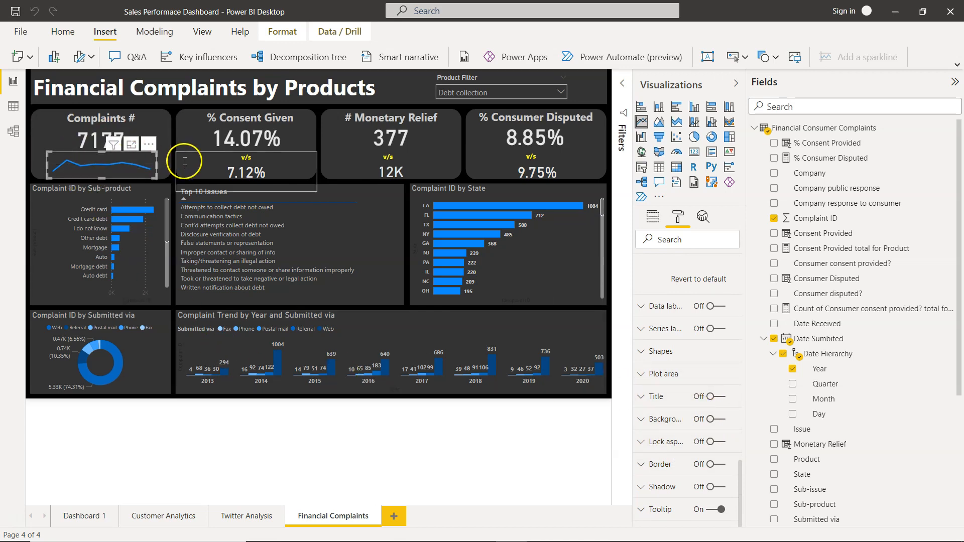
left_click(199, 440)
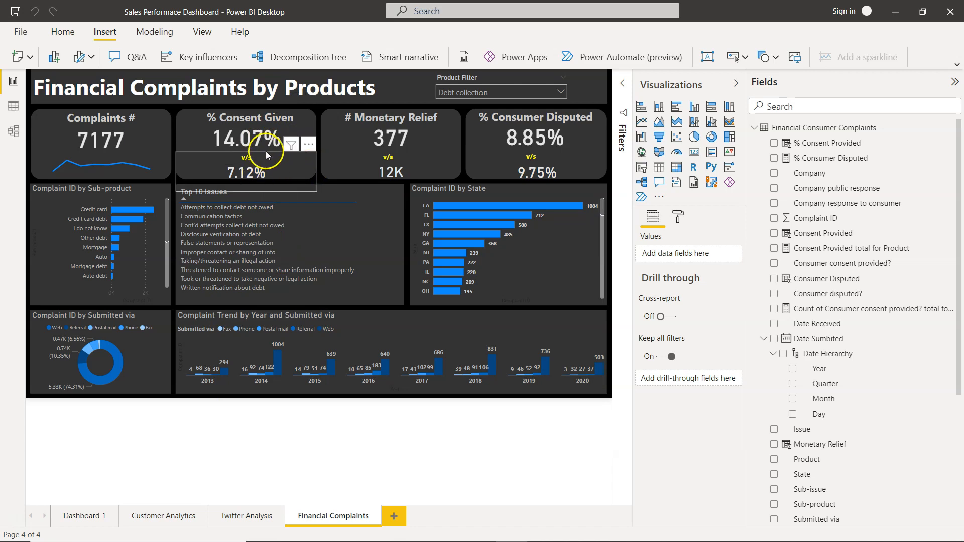
Switch the Product Filter to Checking or savings account, and to Bank account or service, to compare the two % Consent Given values.
left_click(285, 122)
left_click(485, 92)
left_click(257, 142)
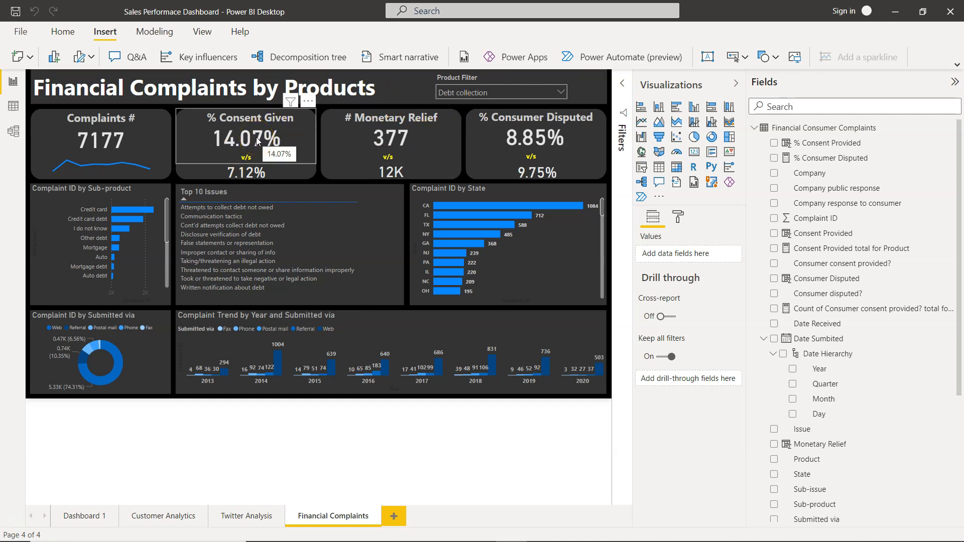
left_click(256, 171)
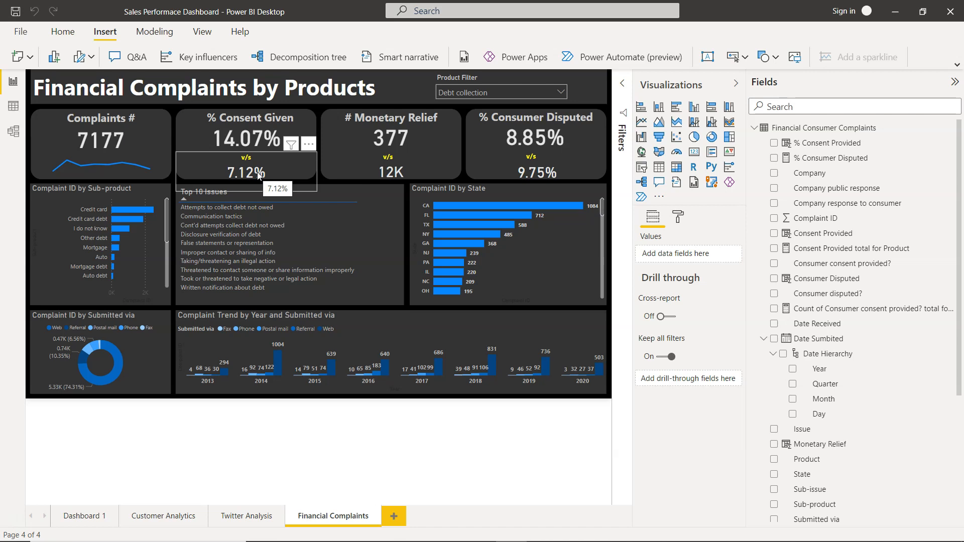
left_click(560, 90)
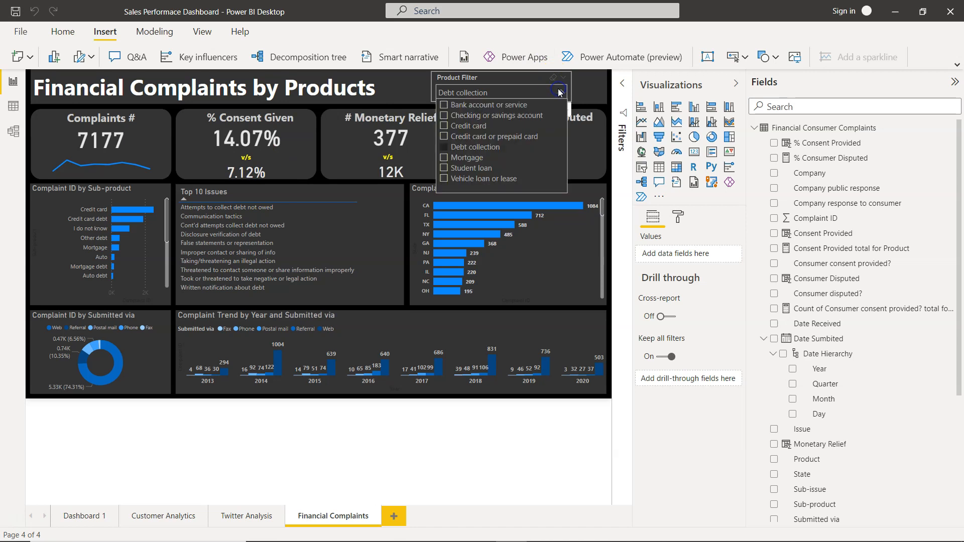
left_click(478, 117)
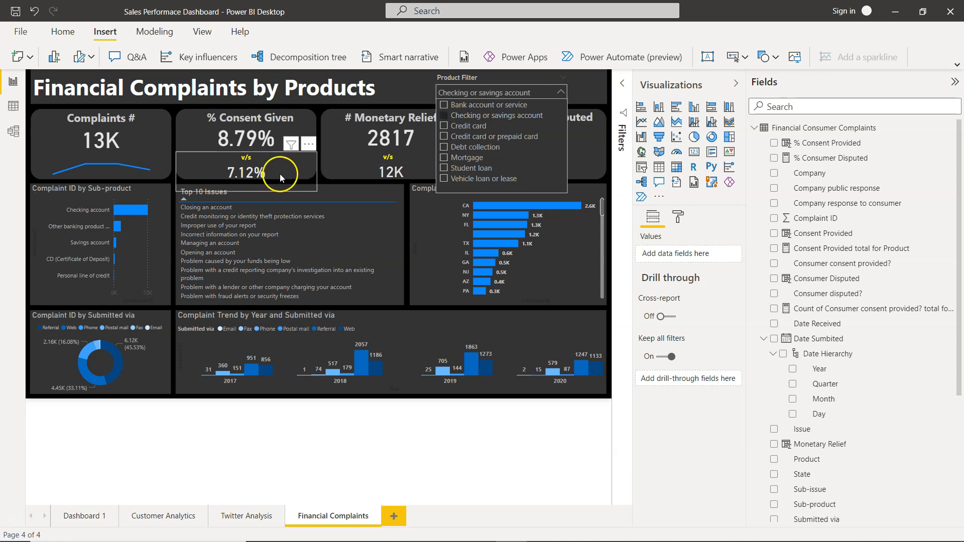
left_click(446, 96)
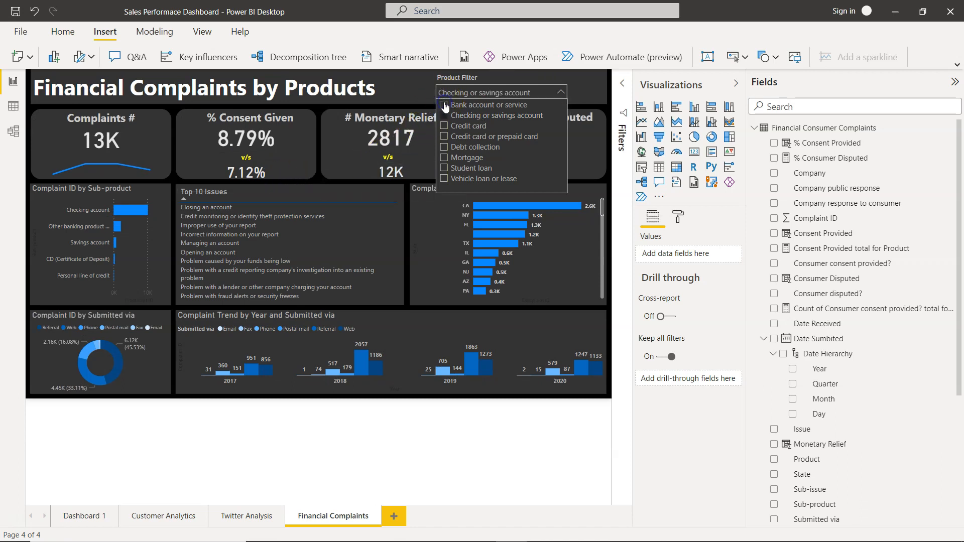
left_click(445, 106)
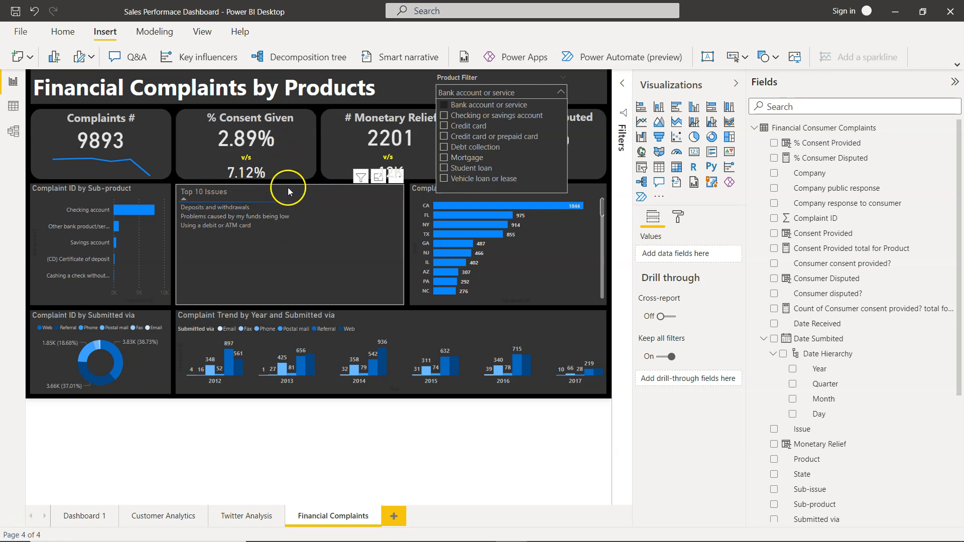
Select the main % Consent Given card and examine the formulas of % Consent Provided, Consent Provided total for Product, and Consent Provided.
left_click(238, 138)
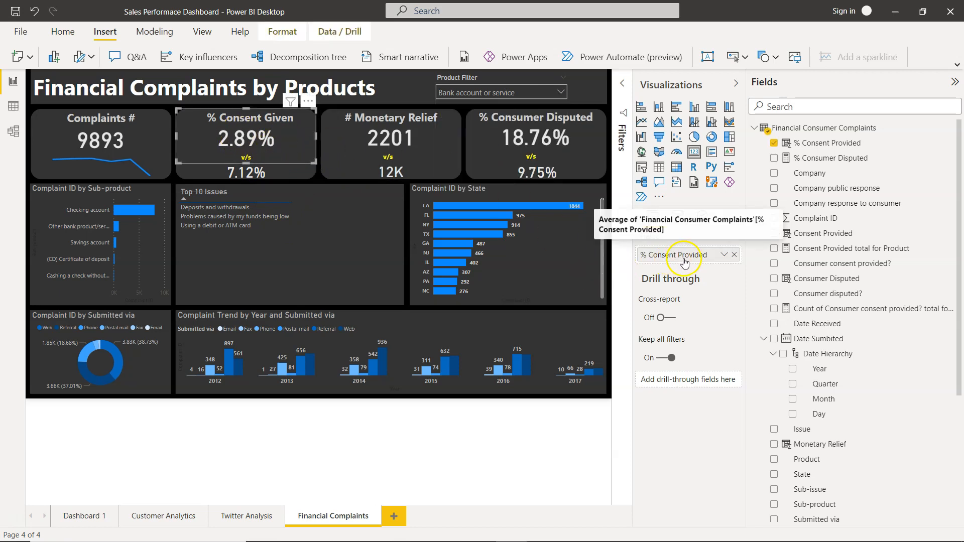
left_click(839, 145)
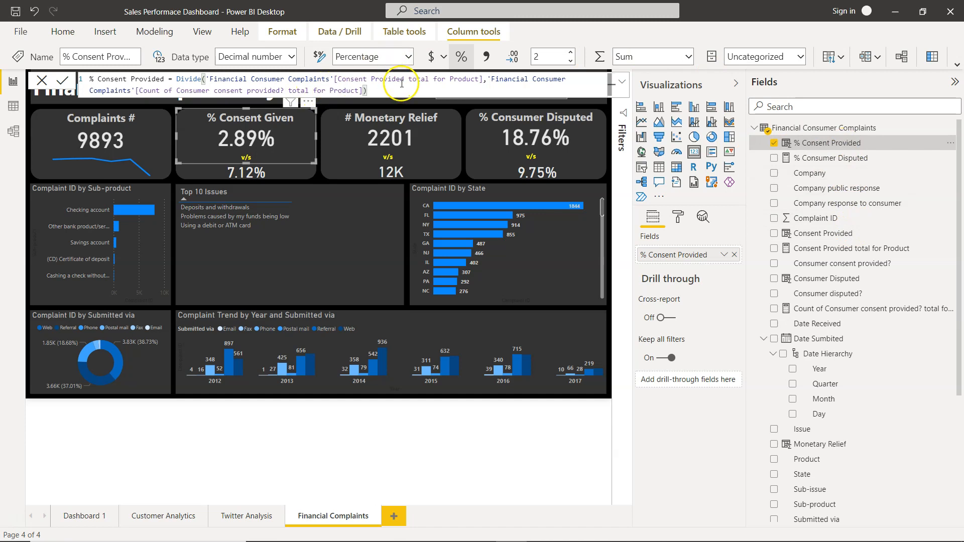
left_click(851, 249)
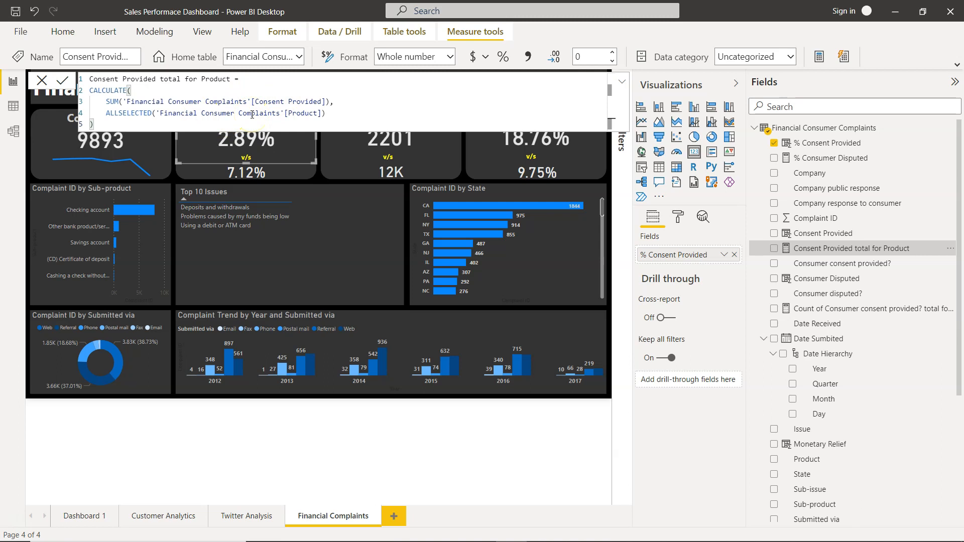
left_click(815, 235)
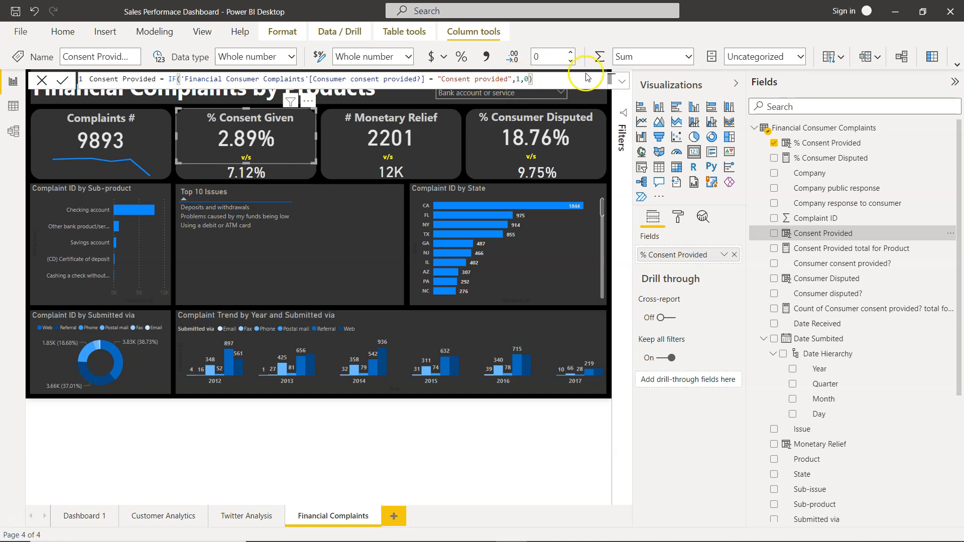
Trace the % Consent Provided division through its numerator and Count of Consumer consent provided? total for Product, and close the formula.
left_click(836, 252)
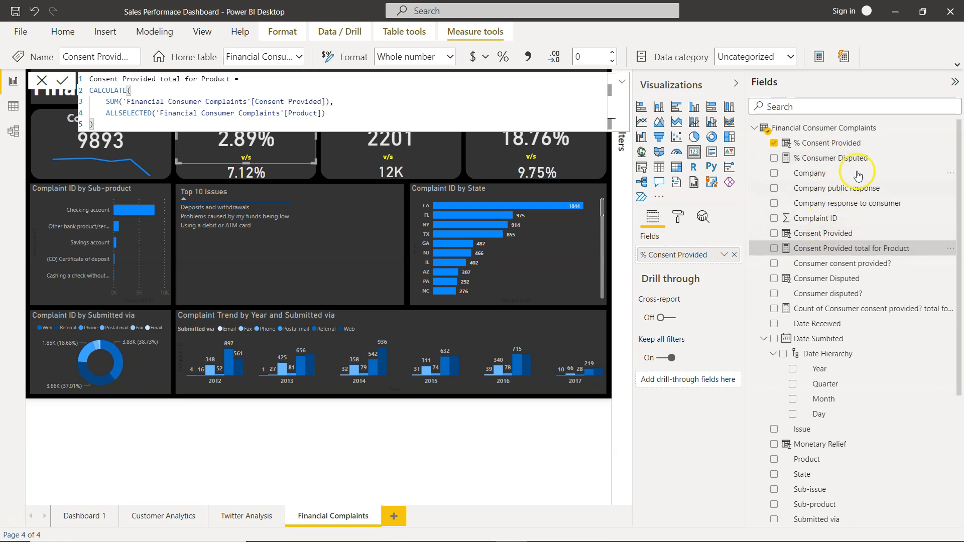
left_click(834, 146)
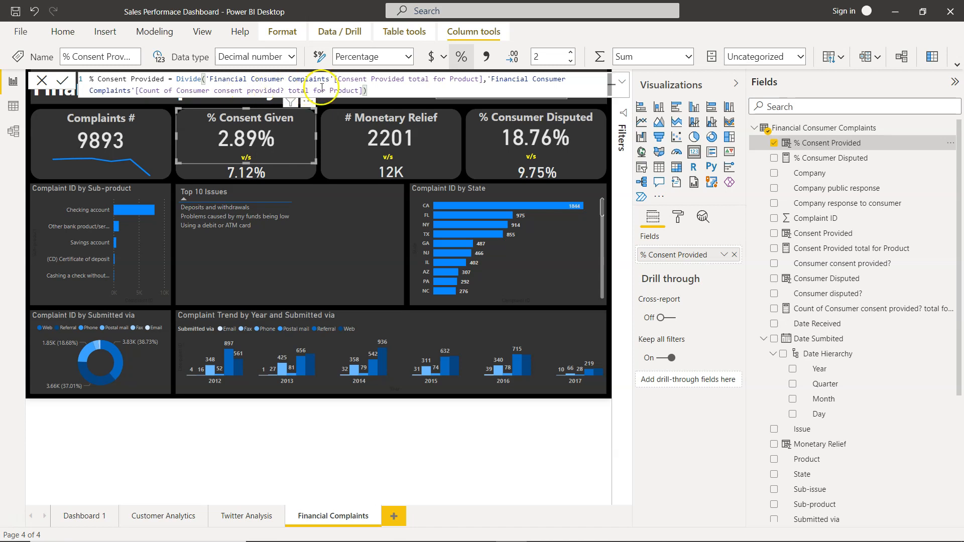
left_click(855, 310)
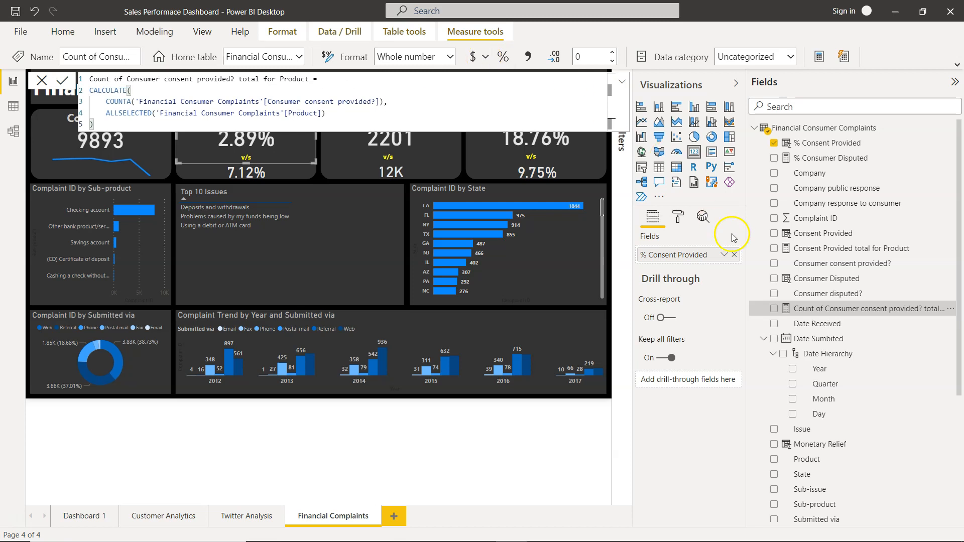
left_click(713, 424)
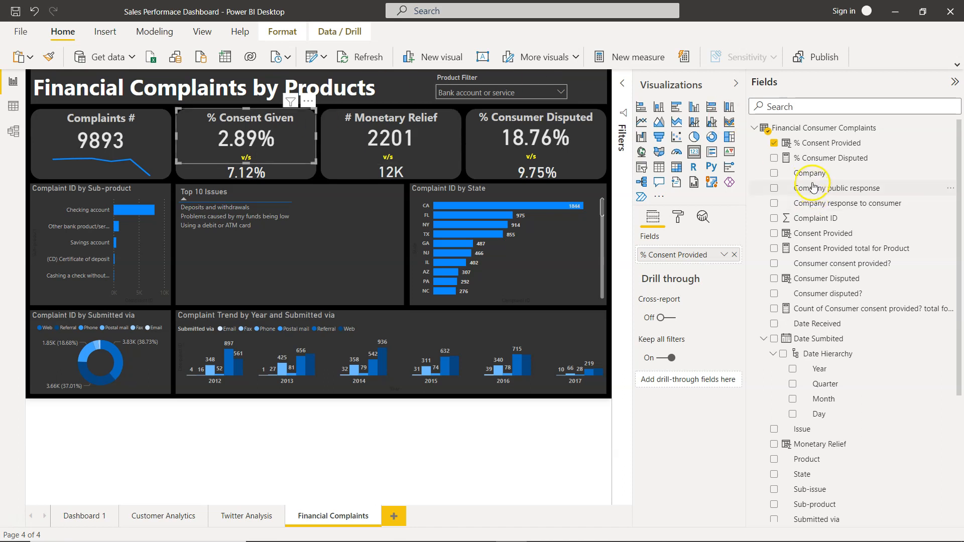
Recheck the formulas of Consent Provided, Consent Provided total for Product, and Count of Consumer consent provided? total for Product.
left_click(828, 240)
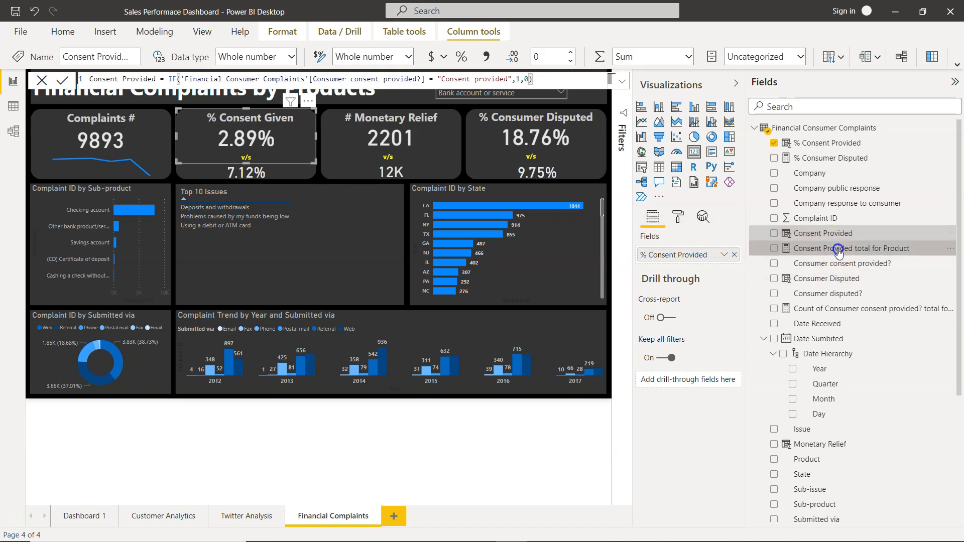
left_click(838, 249)
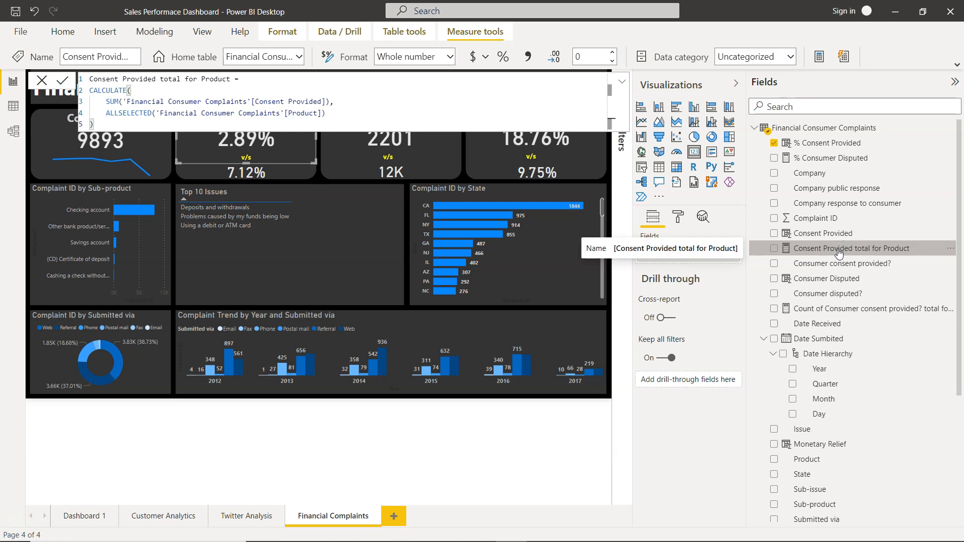
left_click(844, 309)
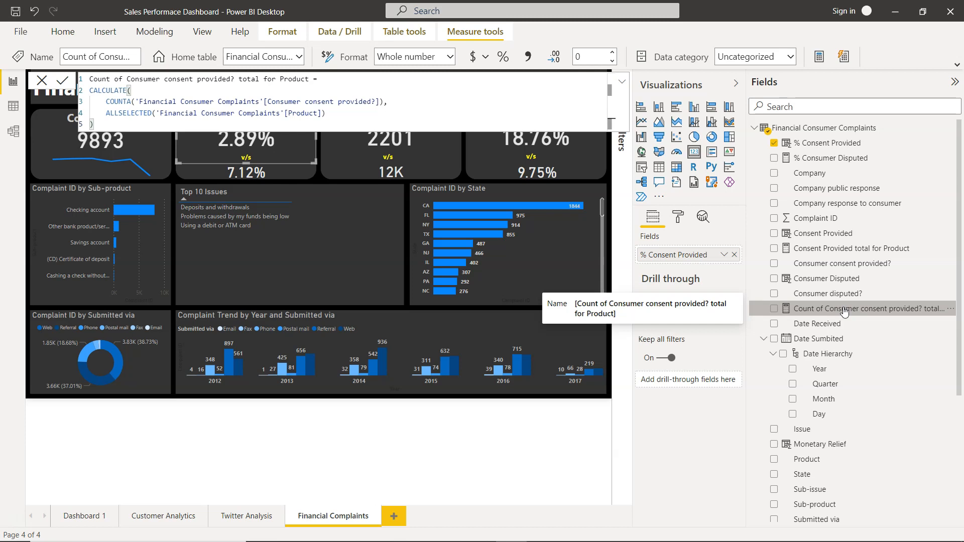
left_click(447, 232)
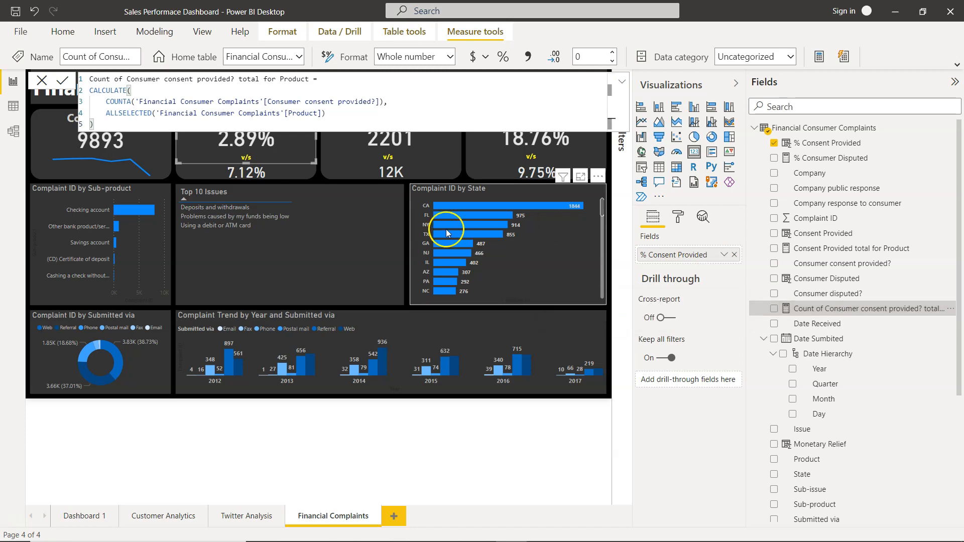
Select the v/s comparison card under % Consent Given and locate its source measure in the Financial Consumer Complaints table.
left_click(297, 174)
left_click(275, 179)
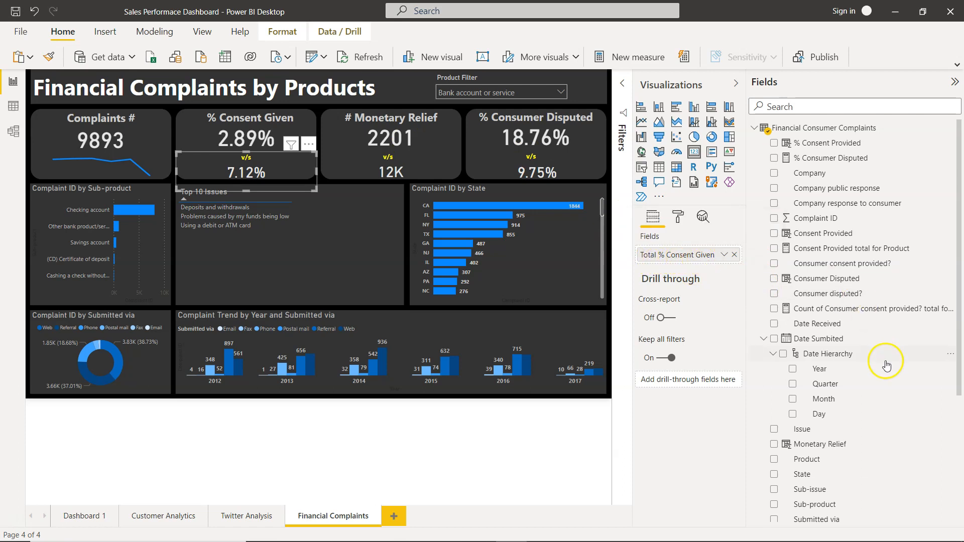
scroll(894, 420, "down", 2)
scroll(894, 420, "down", 4)
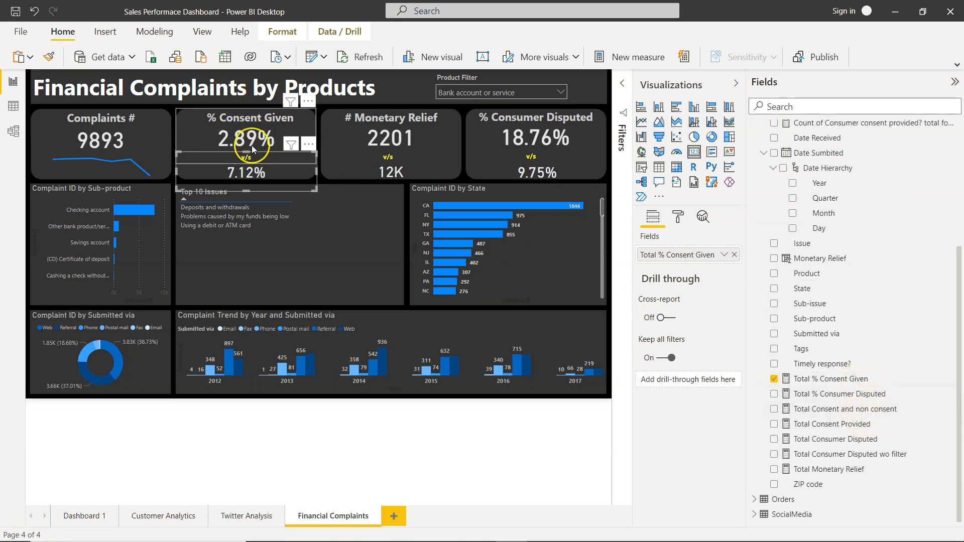
Set the Product Filter to Credit card and return to the v/s comparison card under % Consent Given.
left_click(519, 94)
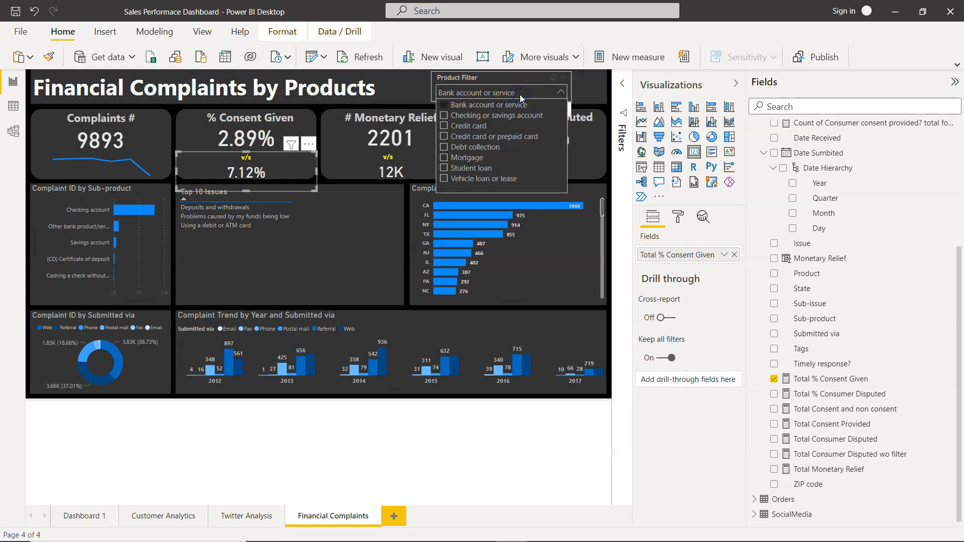
left_click(473, 126)
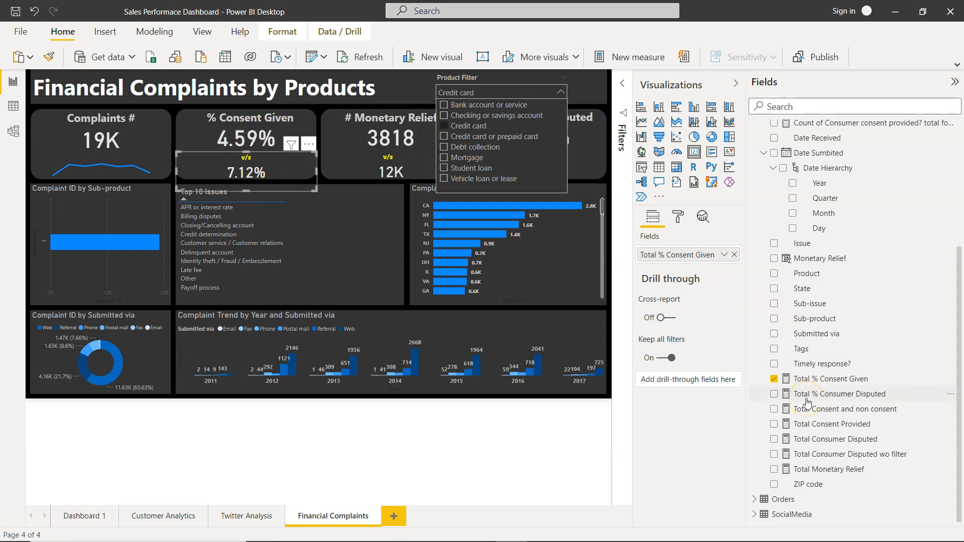
left_click(301, 170)
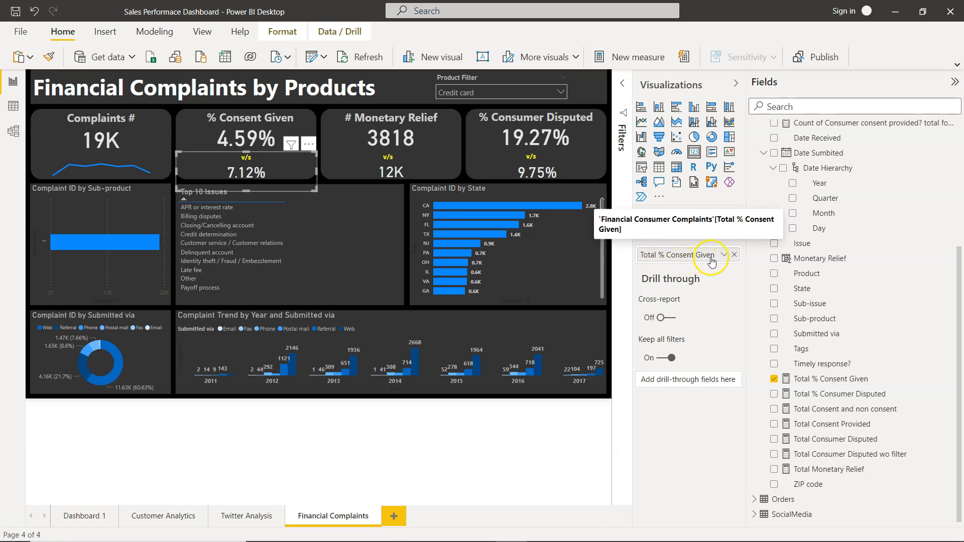
Examine the formulas of Total % Consent Given and Total Consent Provided, and the Consent Provided column they rely on.
left_click(823, 382)
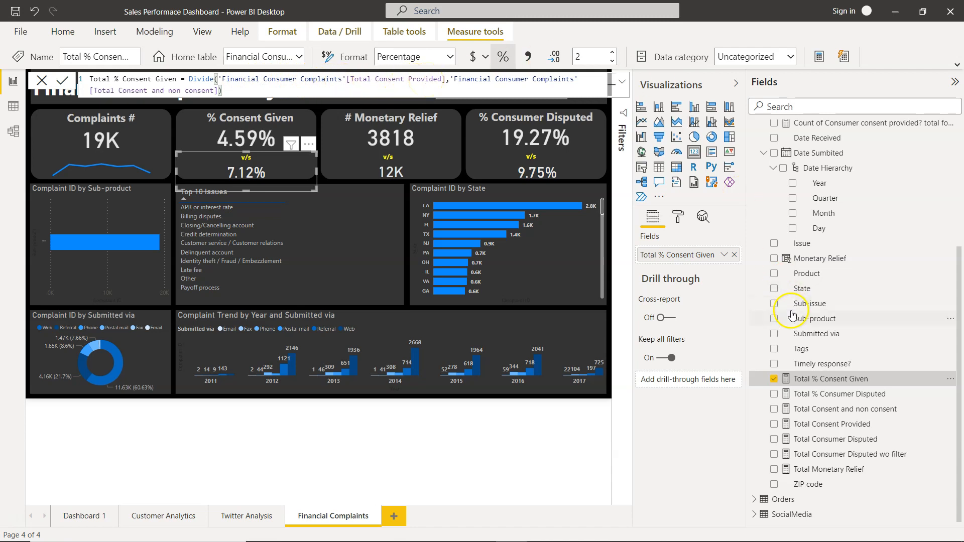
left_click(815, 430)
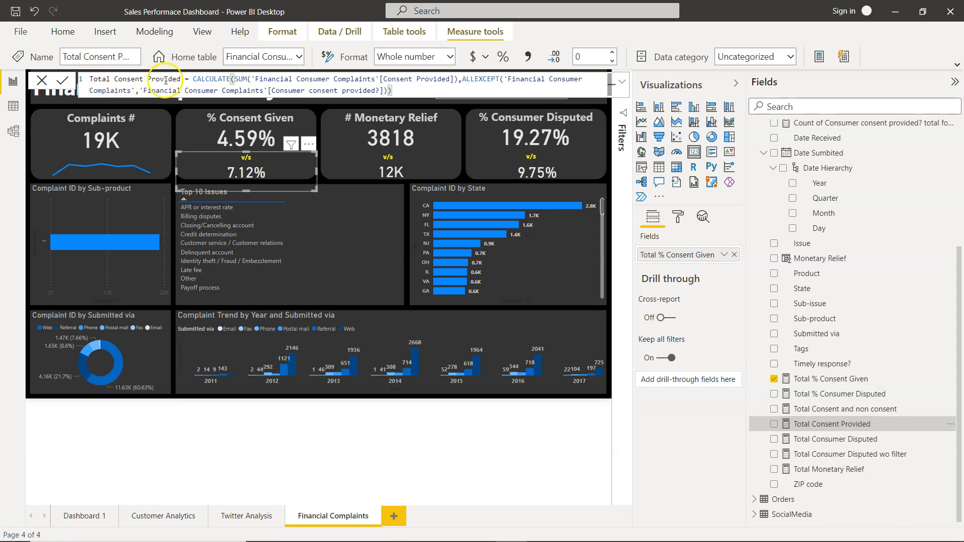
left_click(182, 80)
key("BackSpace")
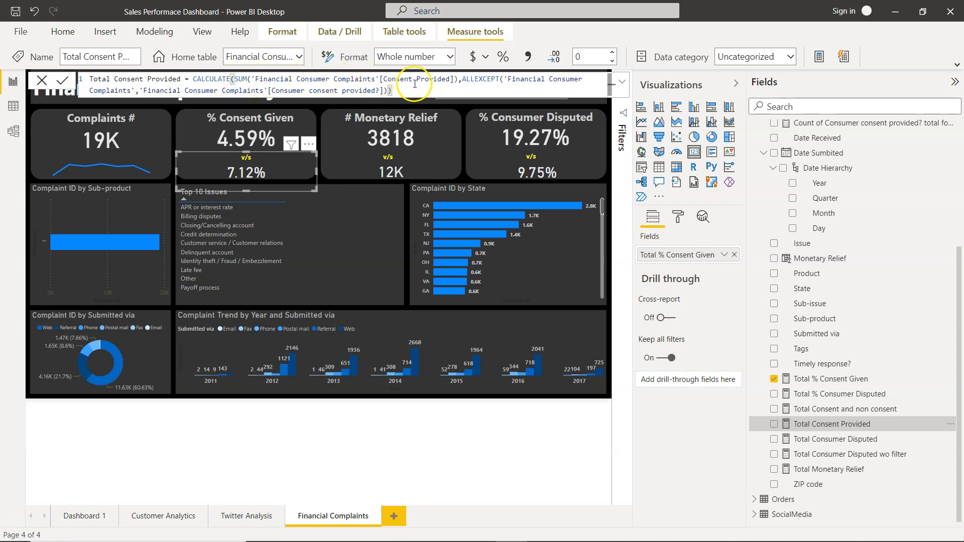
scroll(868, 266, "up", 5)
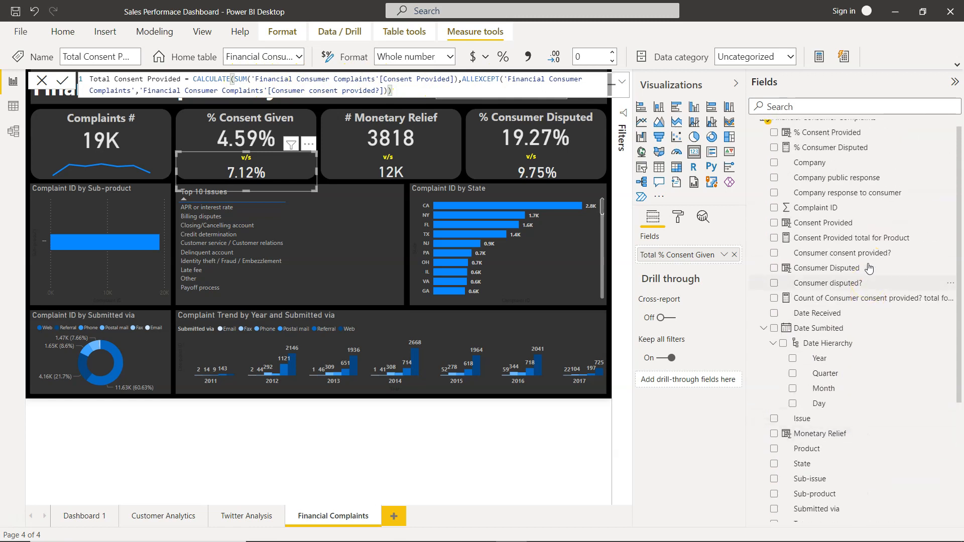
scroll(869, 268, "up", 1)
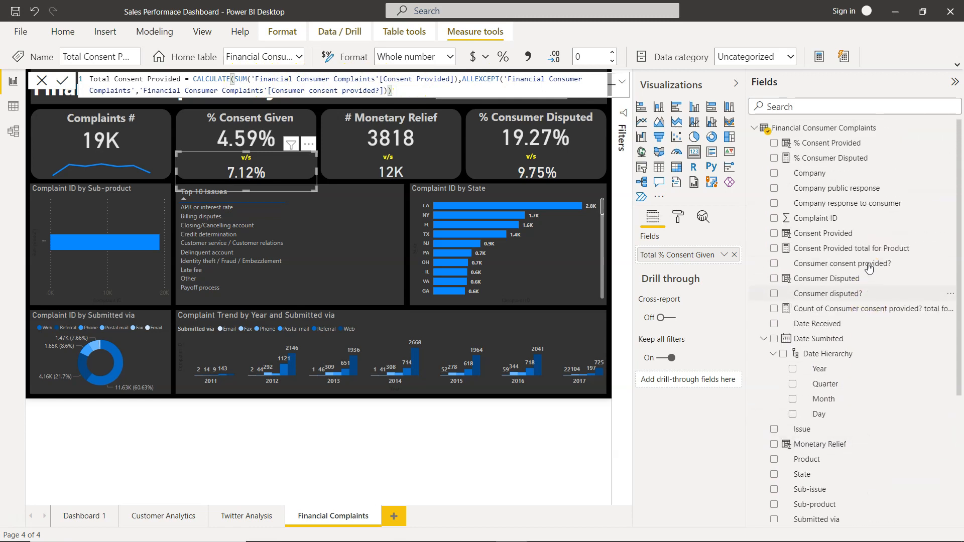
left_click(847, 235)
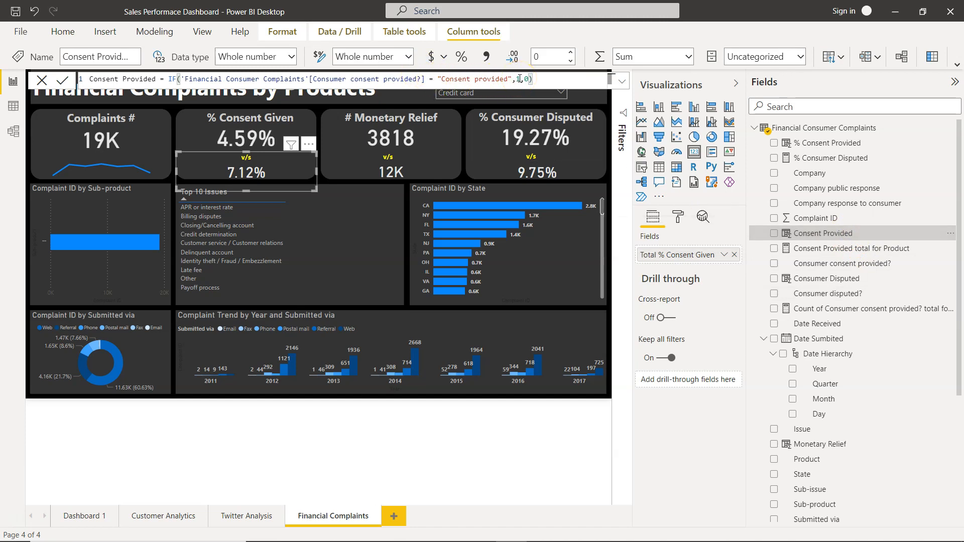
Examine the Total Consent Provided measure's formula and the Consumer consent provided? column it keeps in ALLEXCEPT.
scroll(814, 333, "down", 4)
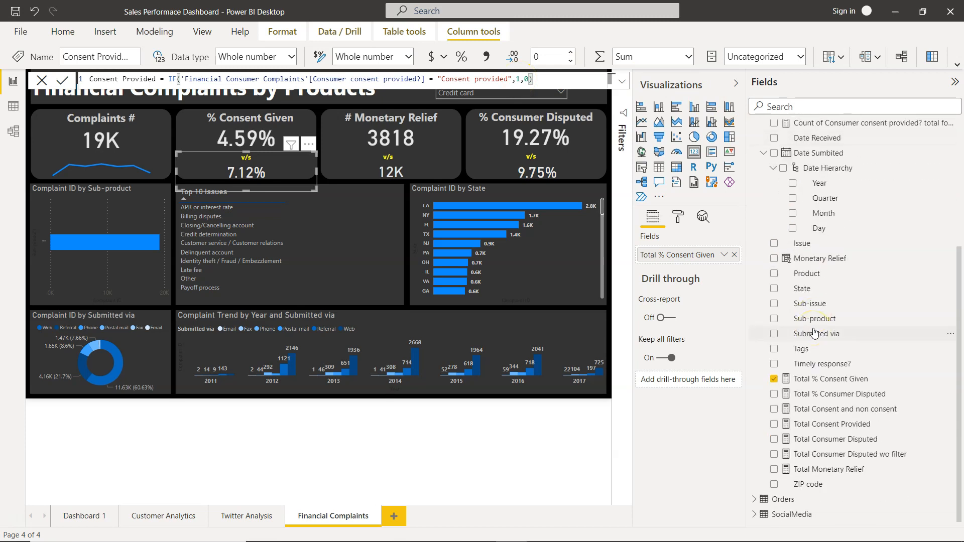
left_click(827, 428)
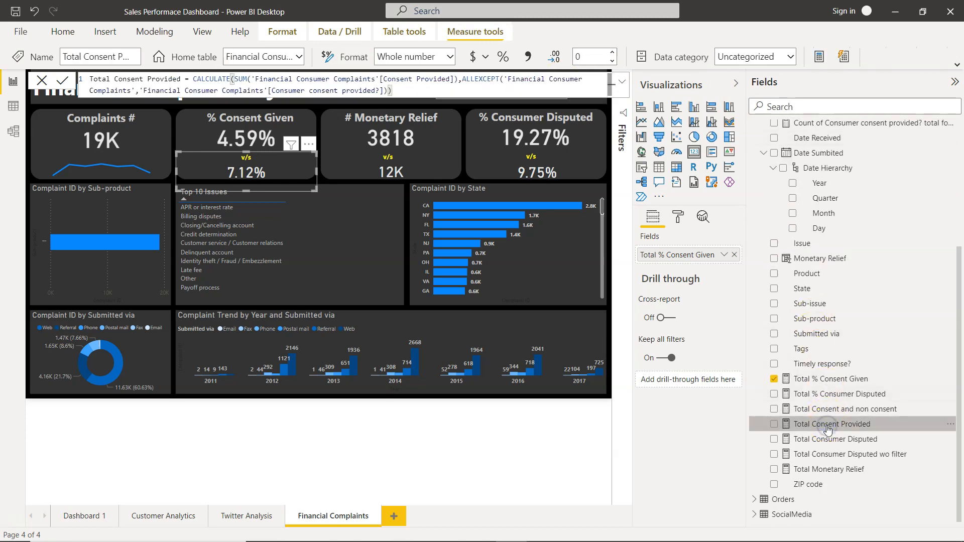
left_click(410, 91)
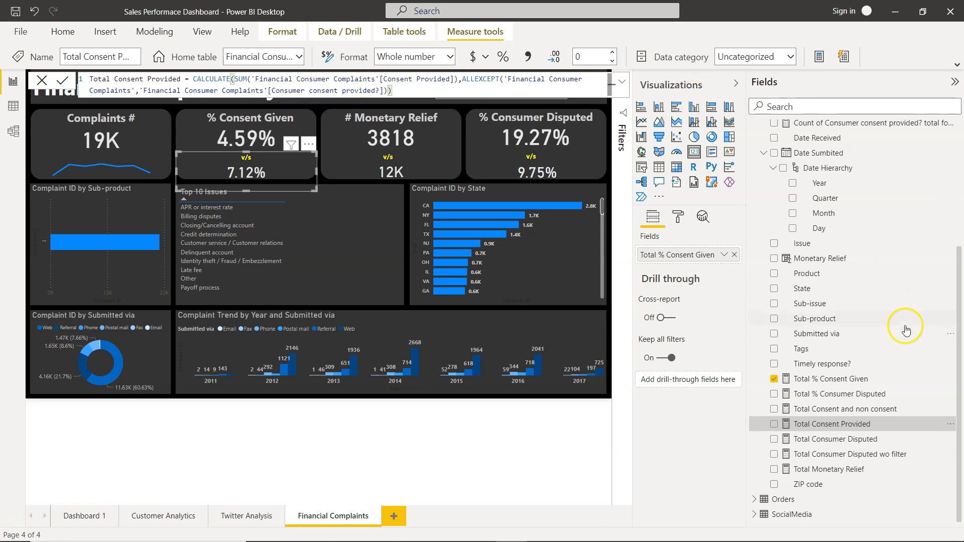
scroll(907, 321, "up", 5)
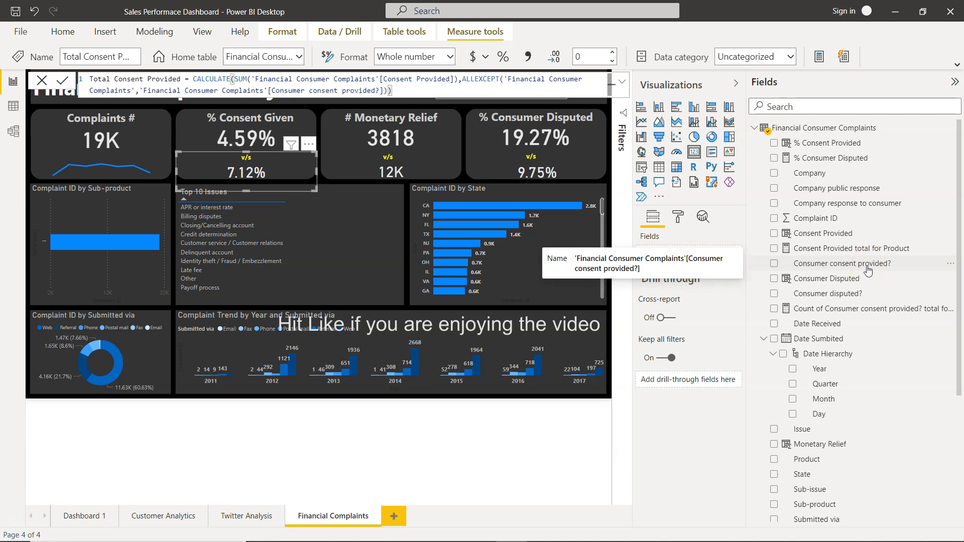
scroll(879, 369, "down", 5)
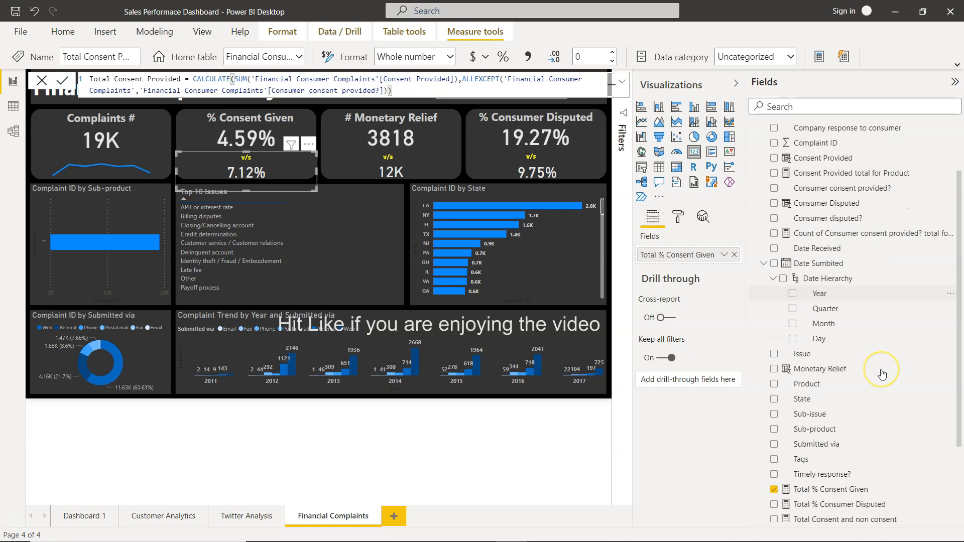
mouse_move(253, 179)
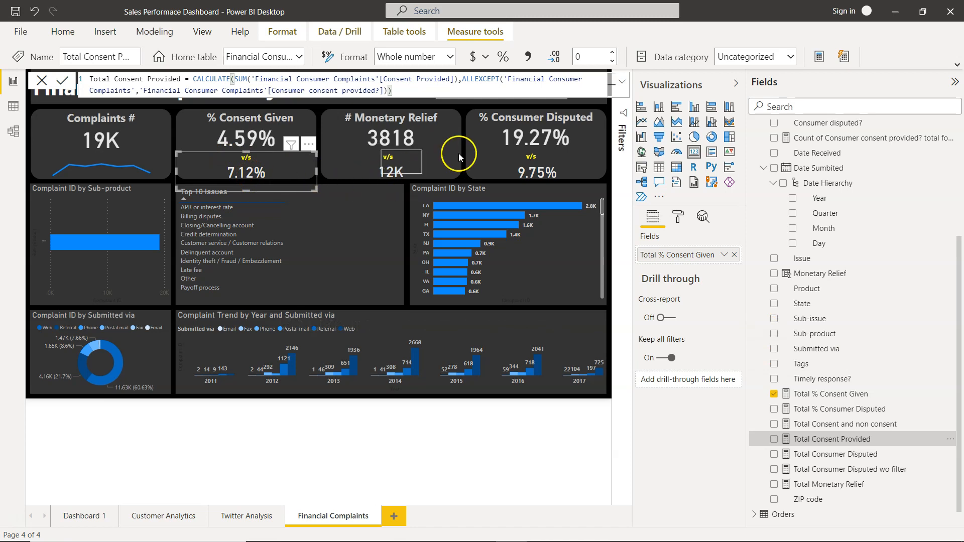
mouse_move(535, 179)
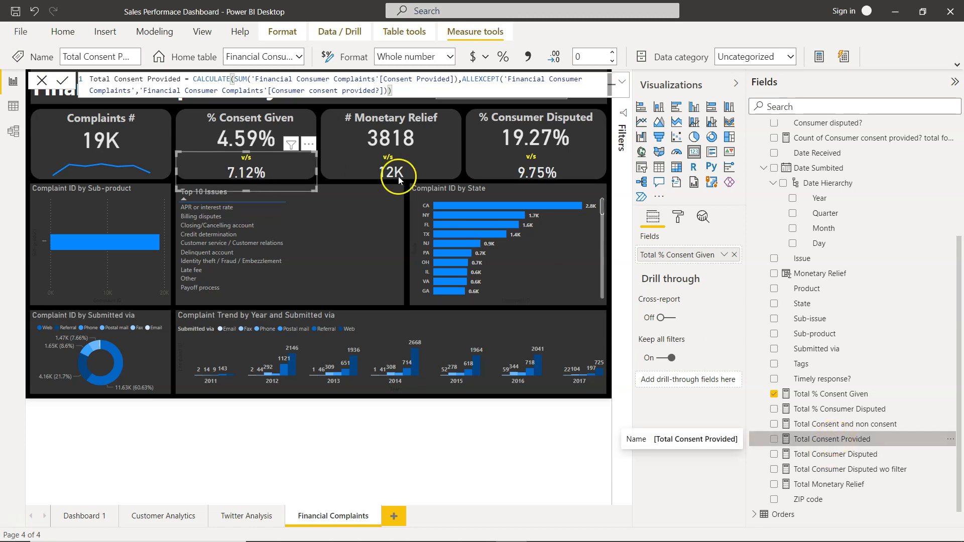
Inspect the DIVIDE formula of Total % Consent Given and the CALCULATE formula of its denominator, Total Consent and non consent.
left_click(836, 394)
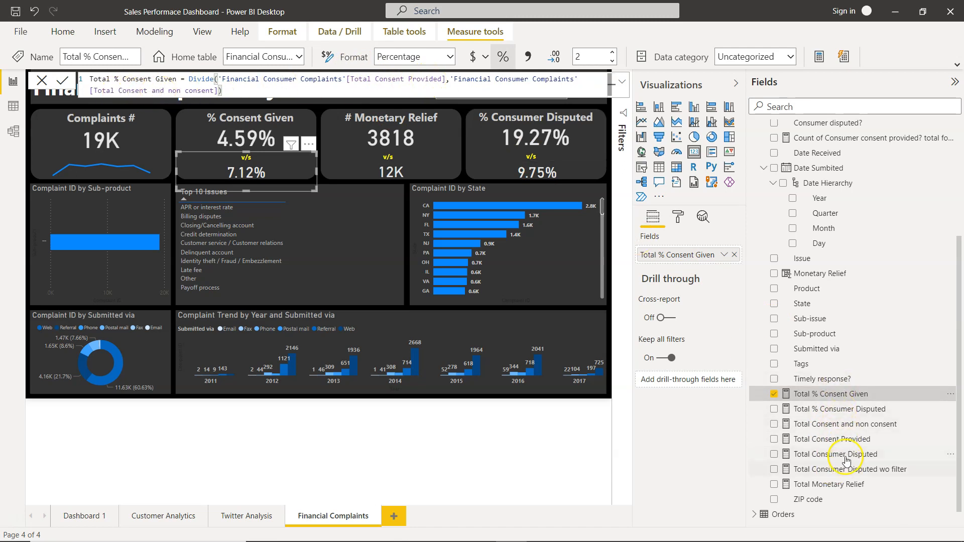
left_click(851, 433)
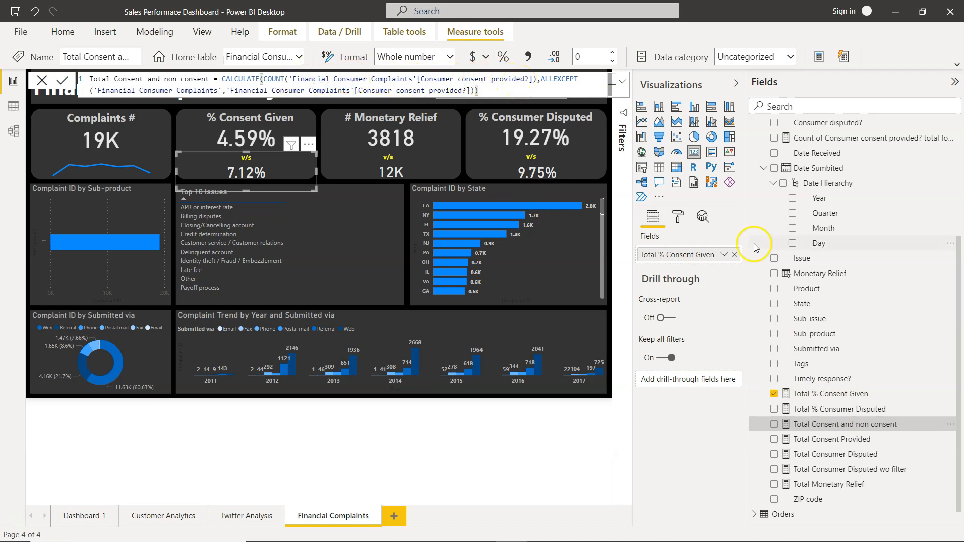
scroll(814, 252, "up", 3)
scroll(814, 252, "up", 1)
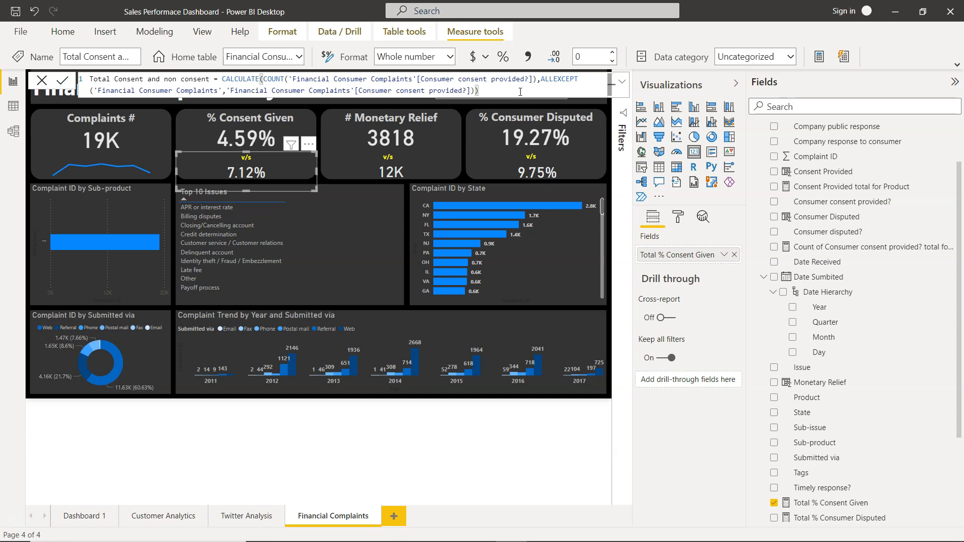
scroll(798, 347, "down", 3)
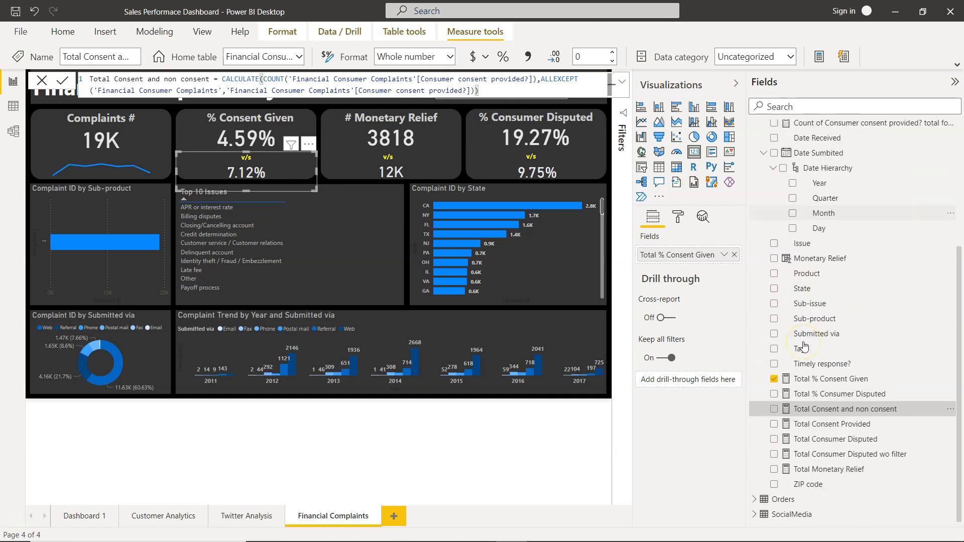
Recheck the formulas of Total Consent Provided, Total Consent and non consent, and Total % Consent Given.
left_click(842, 430)
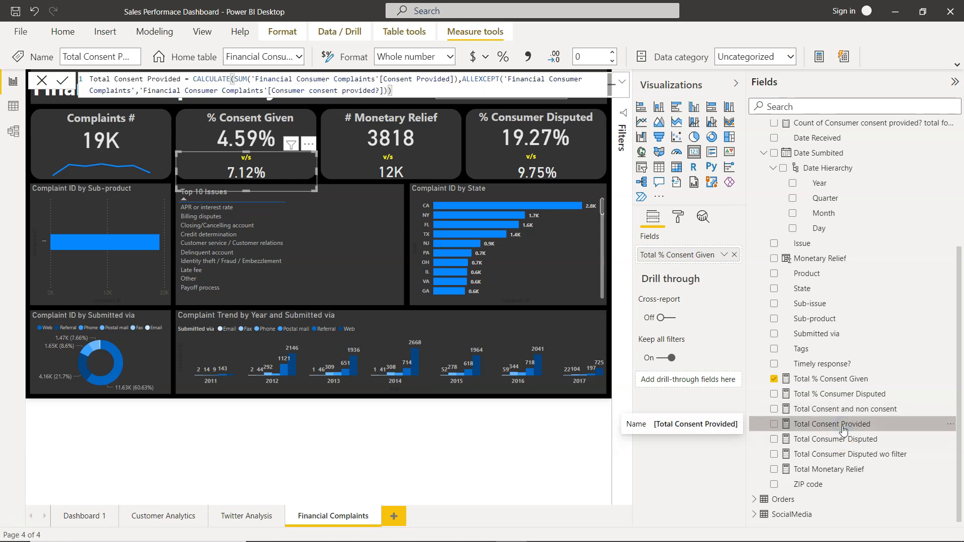
left_click(469, 84)
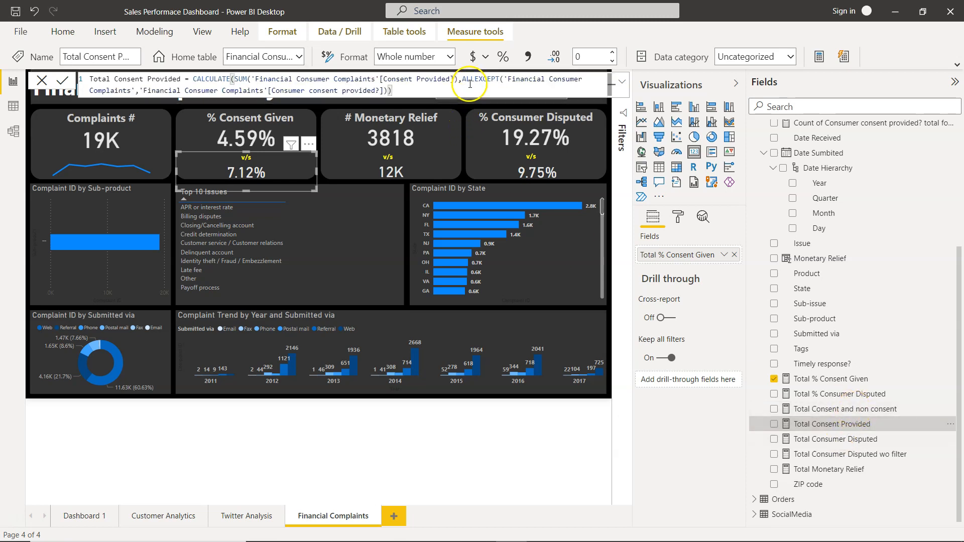
left_click(894, 412)
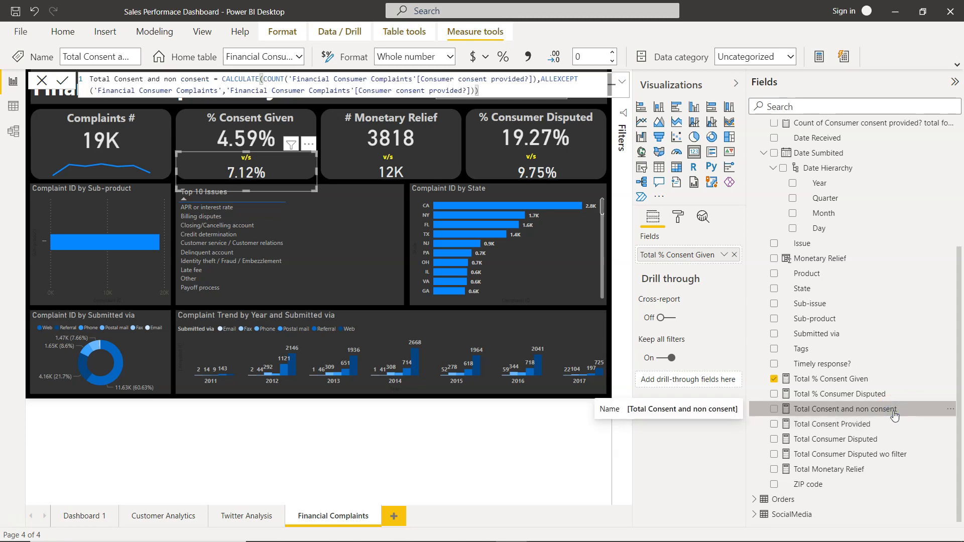
left_click(859, 379)
left_click(242, 86)
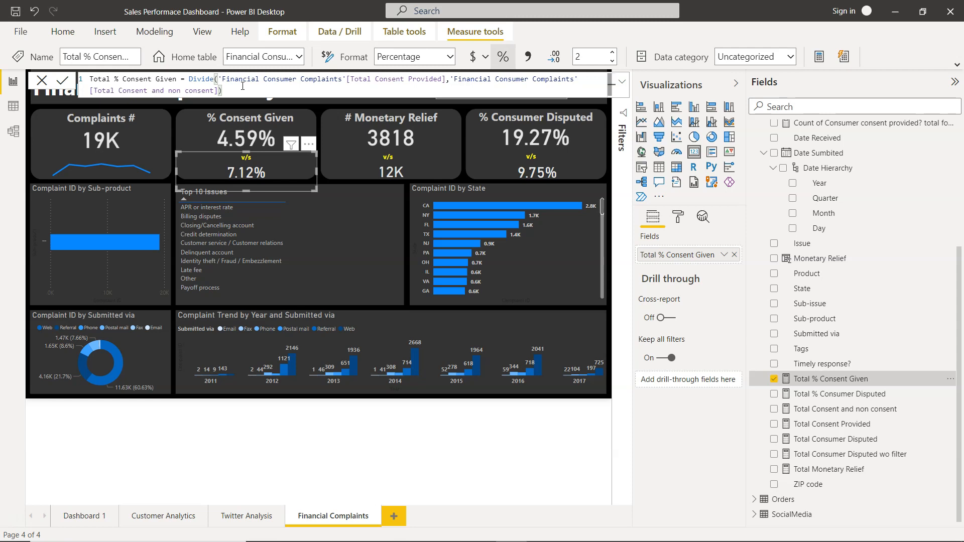
Select the v/s comparison card under # Monetary Relief and examine the formula of its Total Monetary Relief measure.
left_click(368, 169)
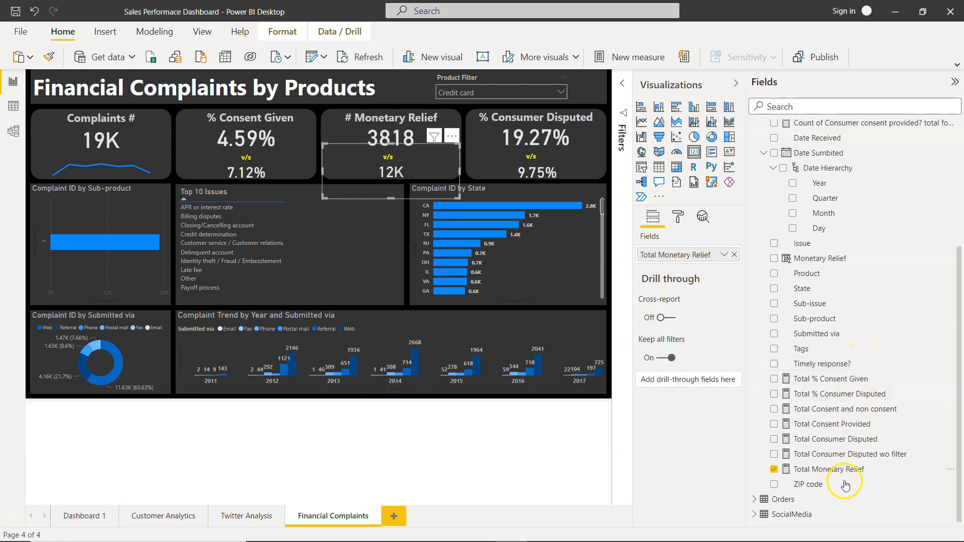
left_click(831, 471)
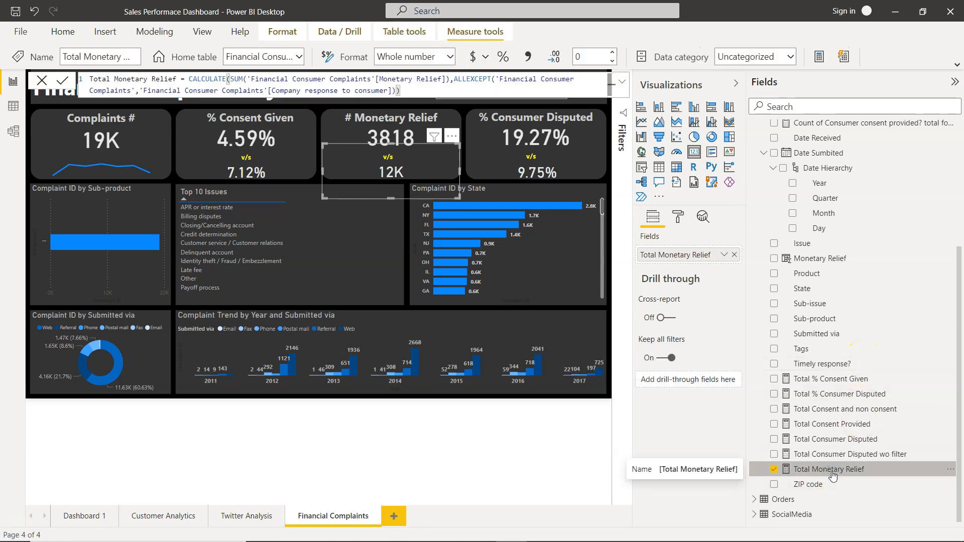
left_click(252, 83)
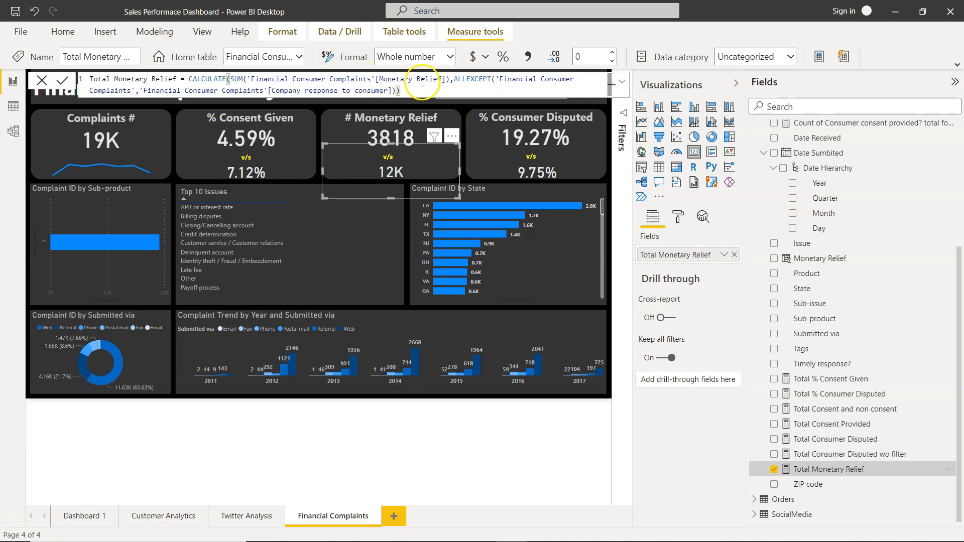
scroll(858, 218, "up", 3)
scroll(864, 220, "up", 1)
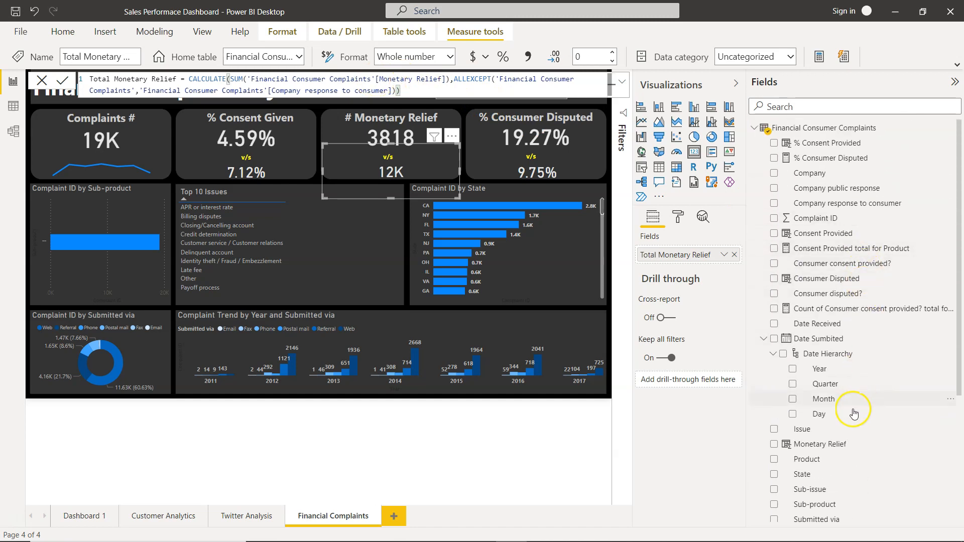
Inspect the Monetary Relief column's IF formula and compare it with the Total Monetary Relief measure that sums it.
left_click(842, 447)
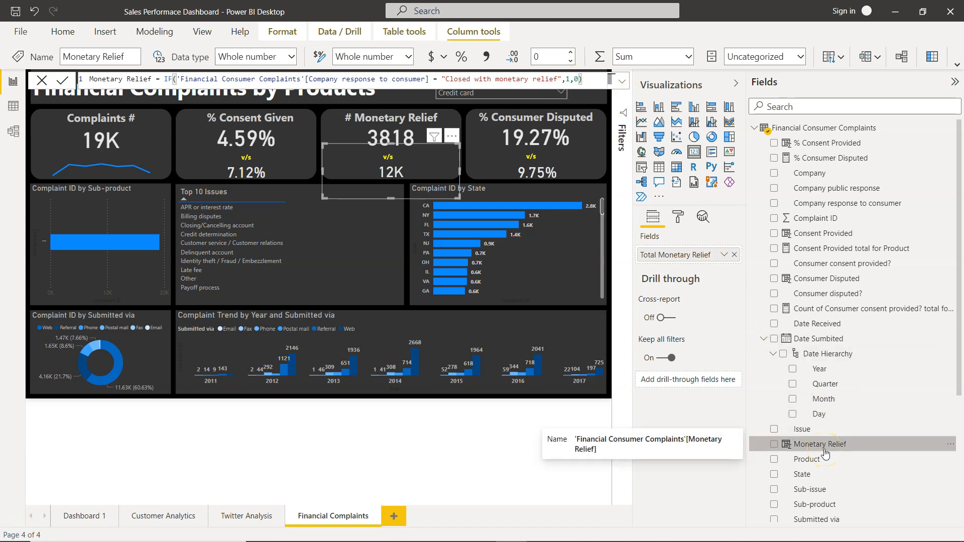
scroll(826, 454, "down", 4)
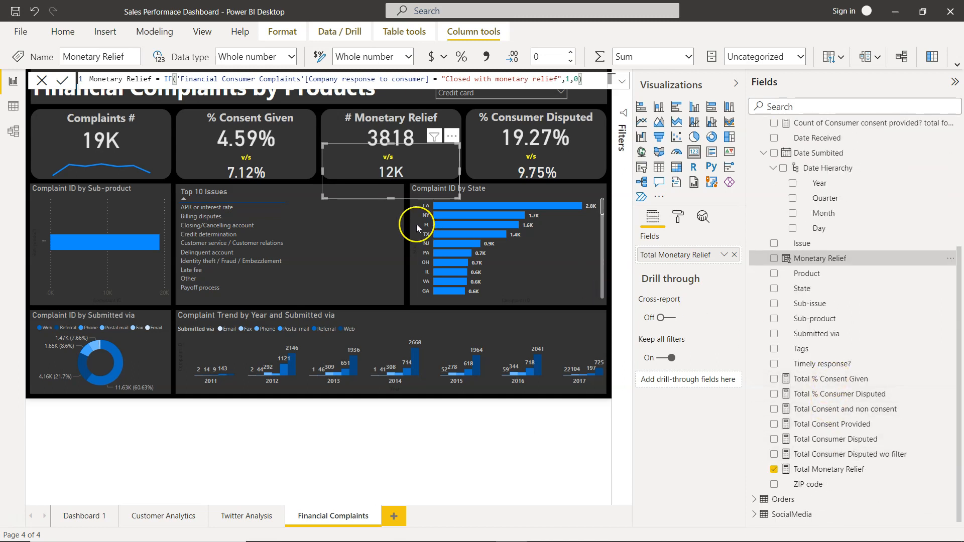
left_click(816, 473)
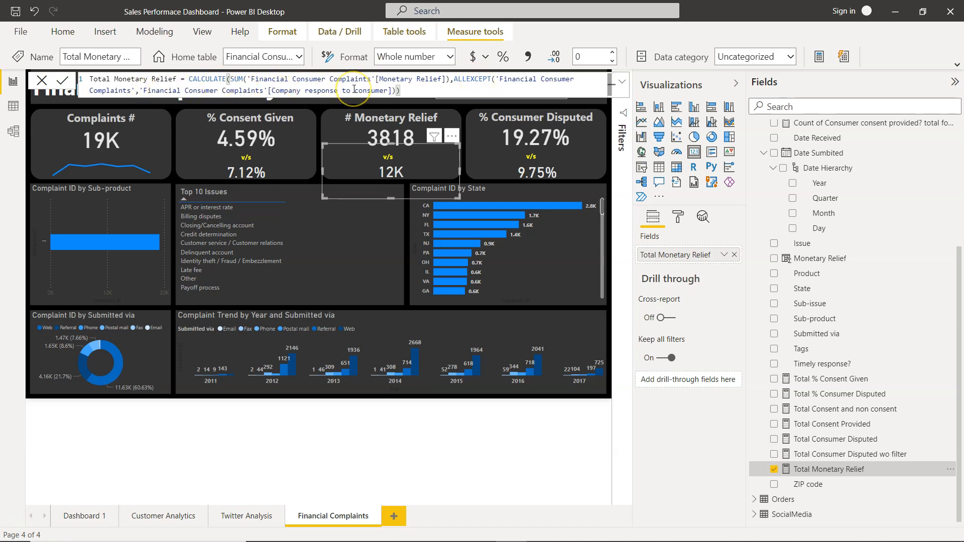
scroll(919, 241, "up", 3)
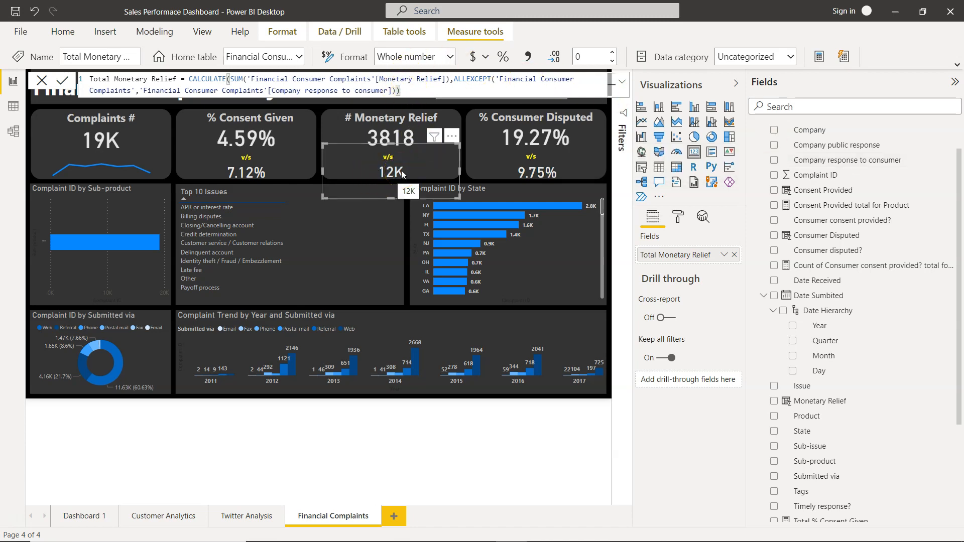
Select the v/s comparison card under % Consumer Disputed and examine the formula of its Total % Consumer Disputed measure.
left_click(528, 178)
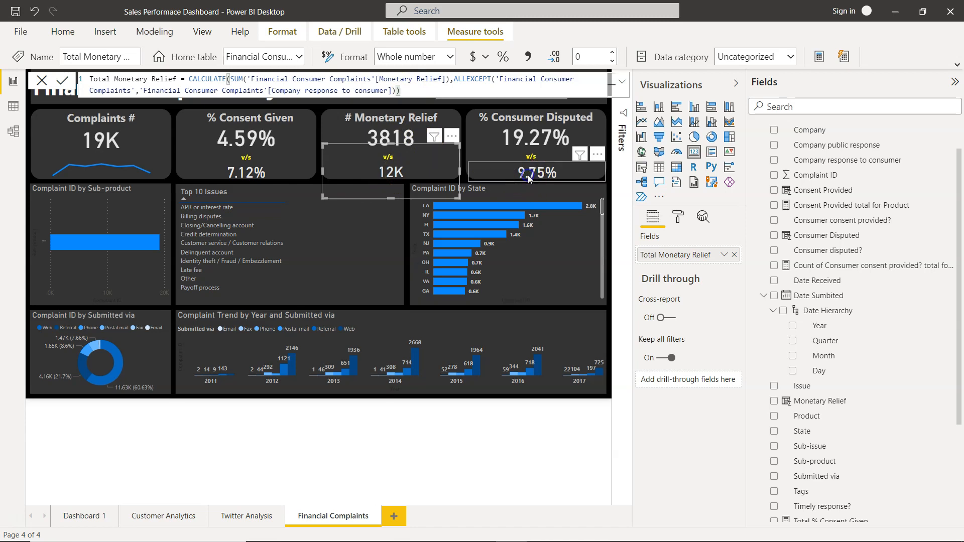
left_click(536, 139)
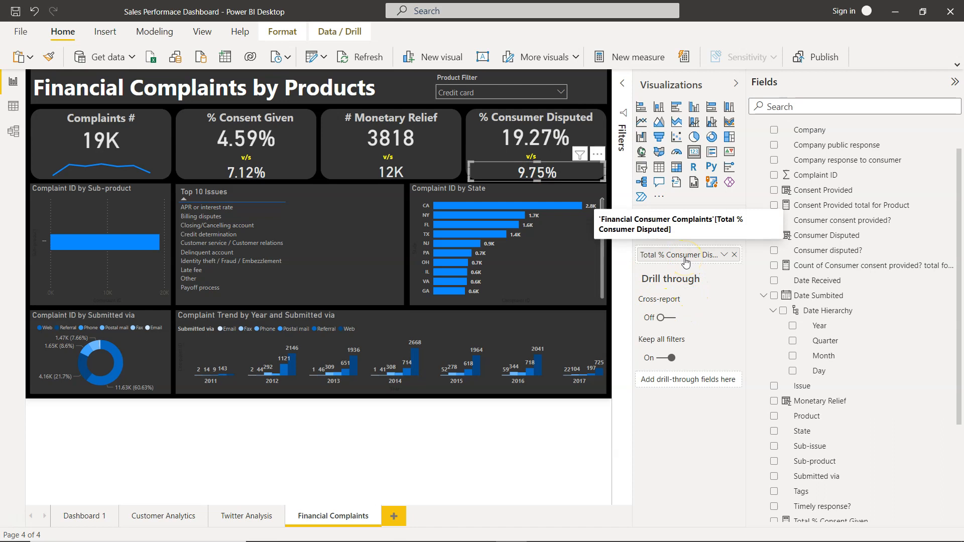
scroll(826, 387, "down", 3)
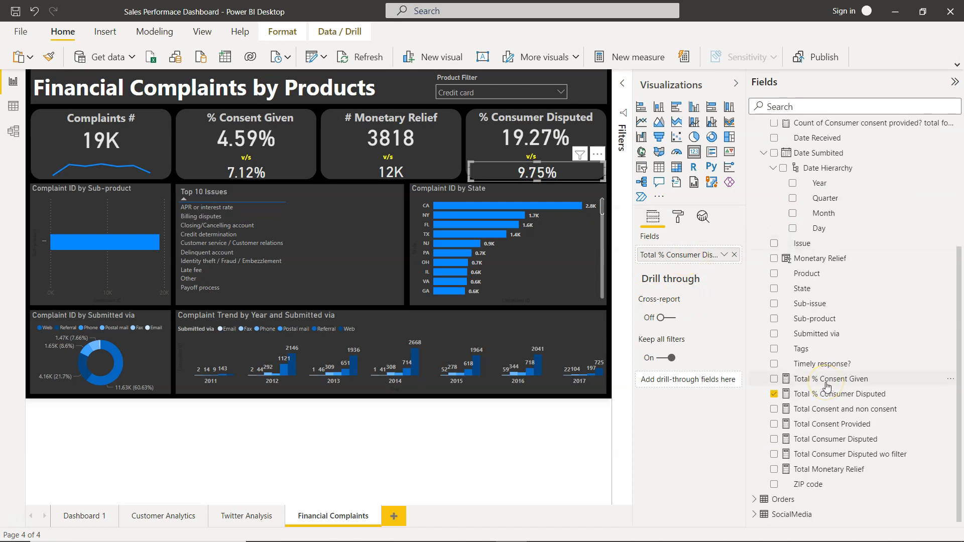
left_click(847, 395)
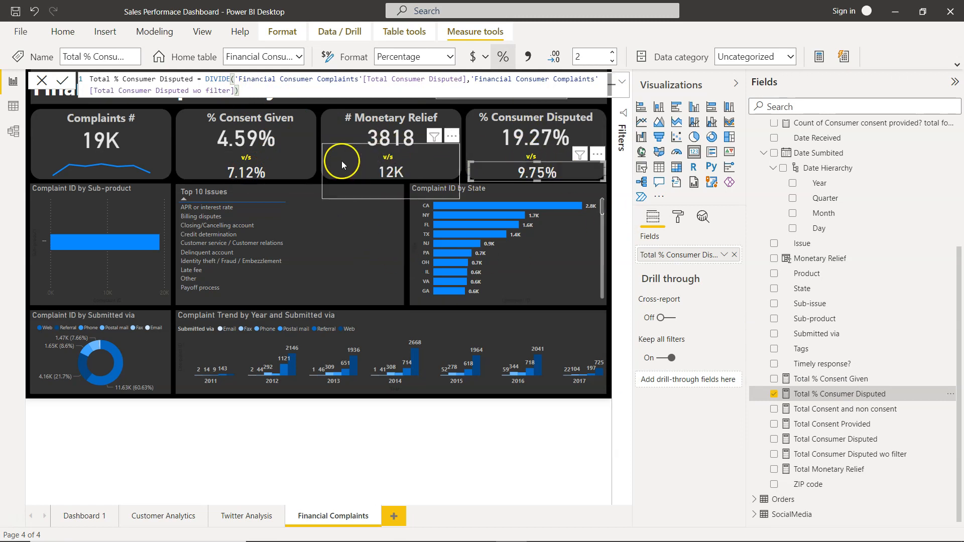
Inspect the v/s text box between the two # Monetary Relief values, and clear the selection.
left_click(387, 155)
left_click(396, 157)
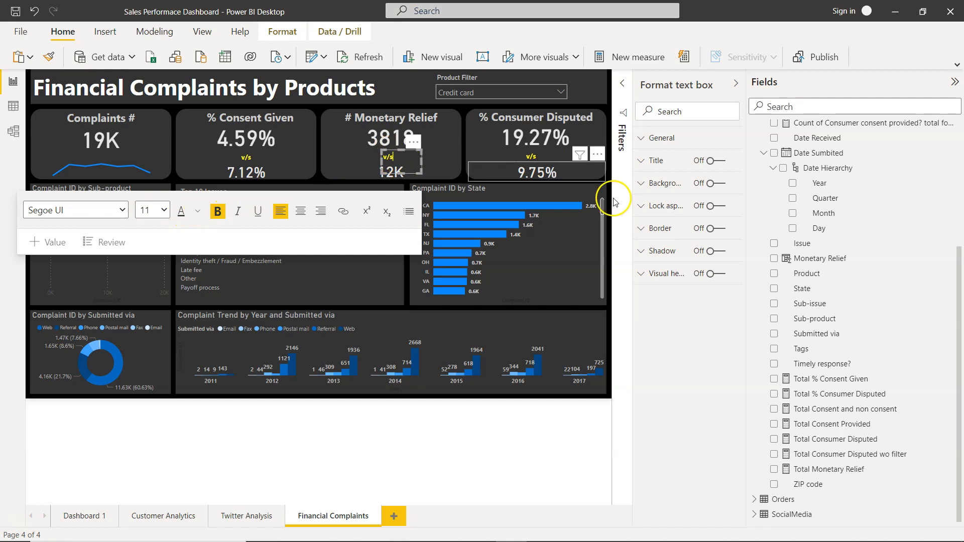
left_click(628, 254)
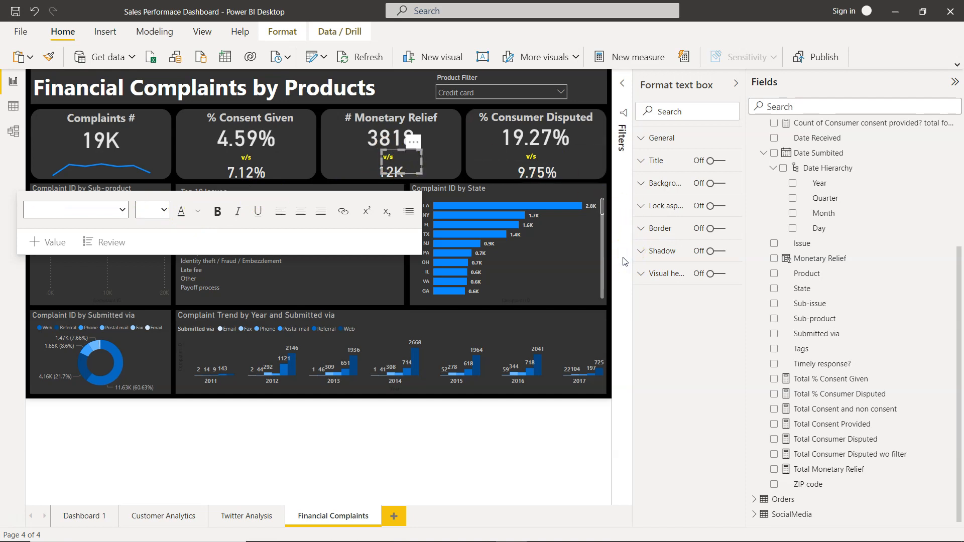
left_click(564, 445)
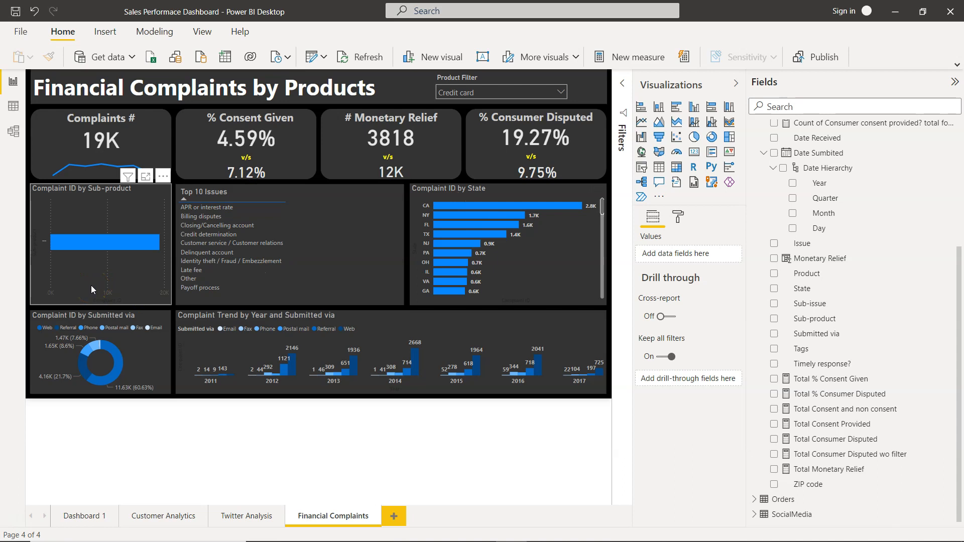
Check the fields behind the Complaint ID by Sub-product bar chart and set the Product Filter to Debt collection.
left_click(161, 209)
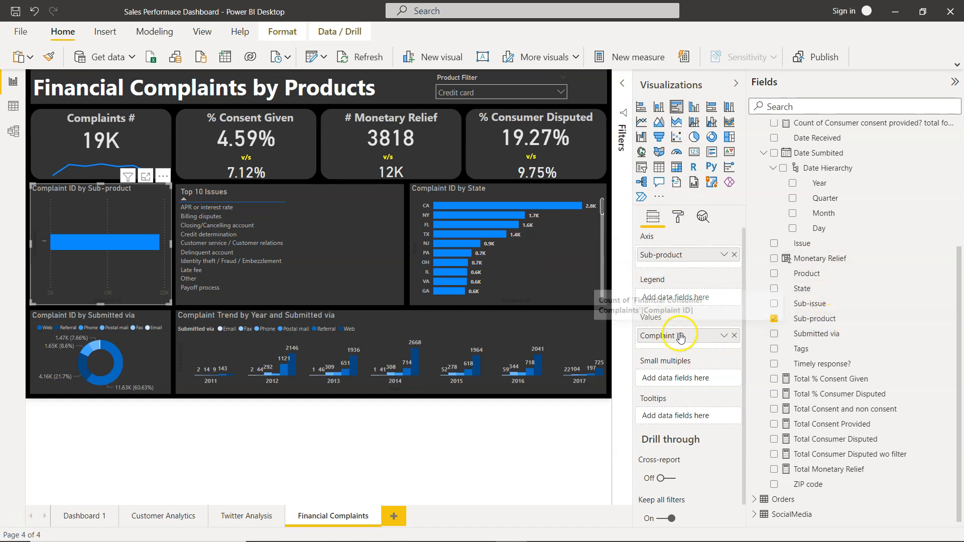
scroll(813, 246, "up", 5)
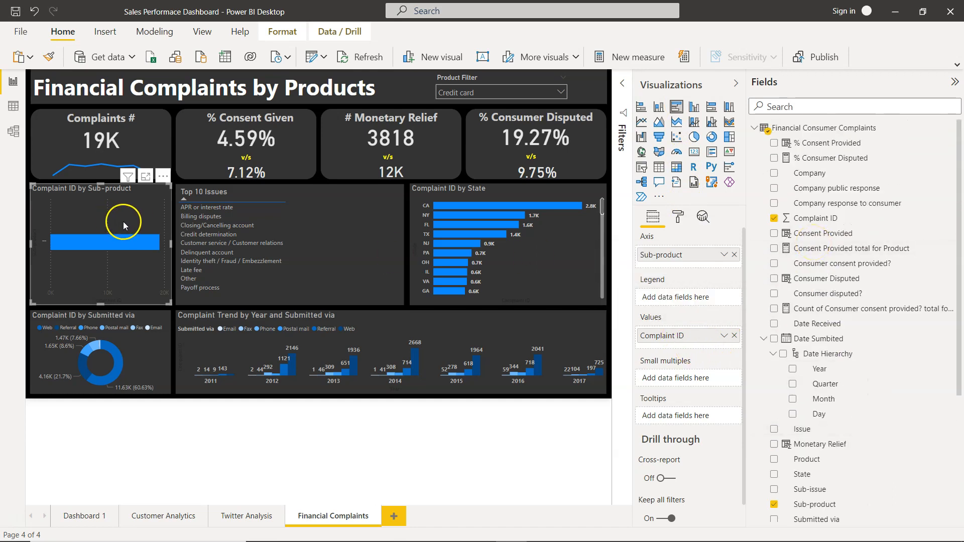
left_click(555, 92)
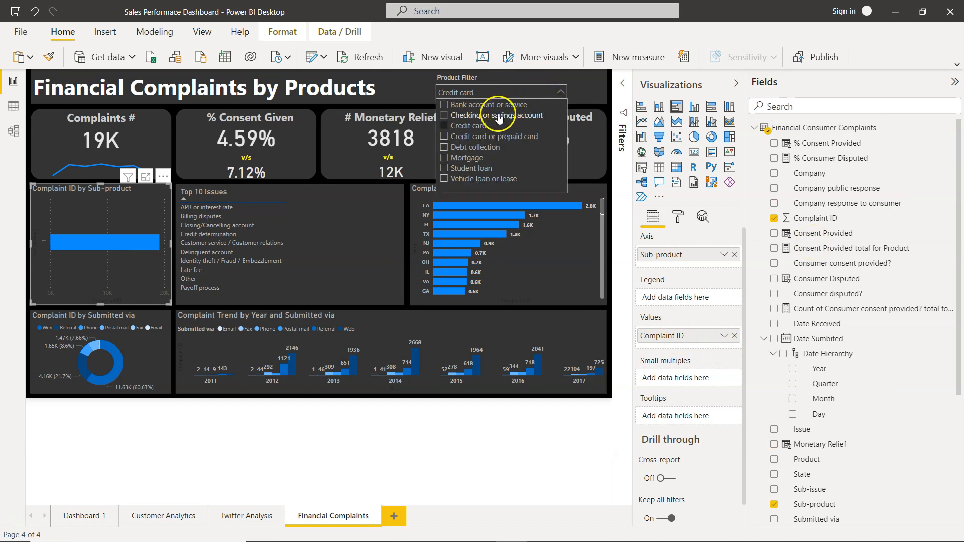
left_click(480, 125)
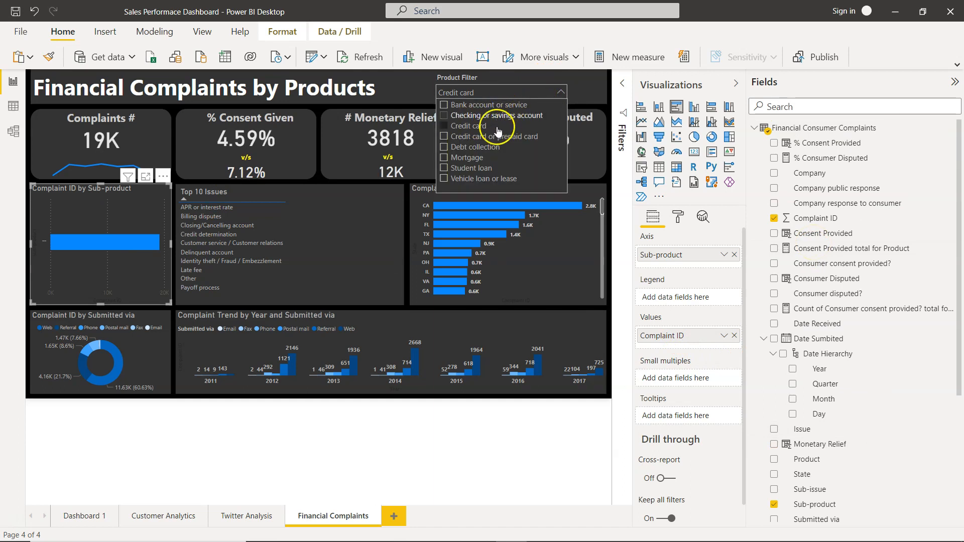
left_click(481, 147)
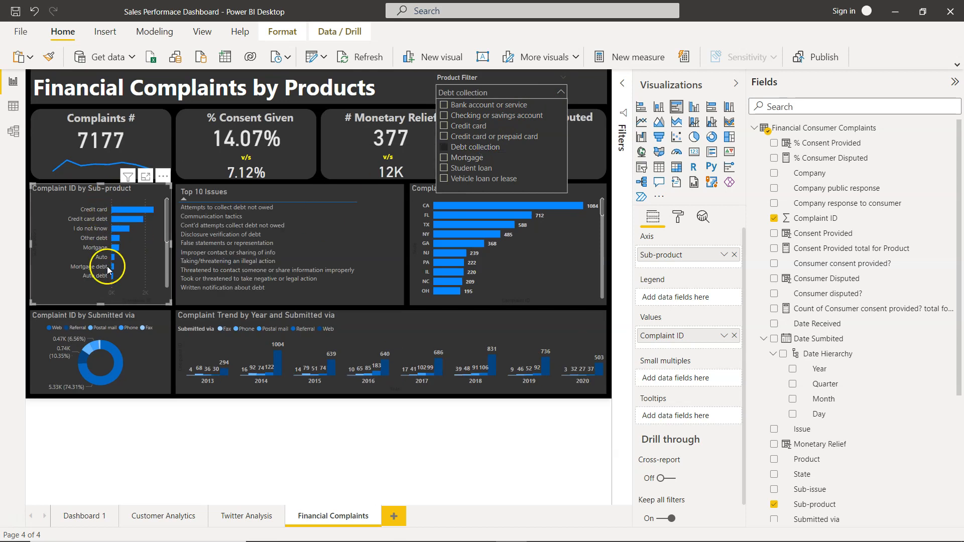
Select the Top 10 Issues table and inspect its field and the Top N filter that ranks issues by Complaint ID.
left_click(143, 266)
left_click(202, 209)
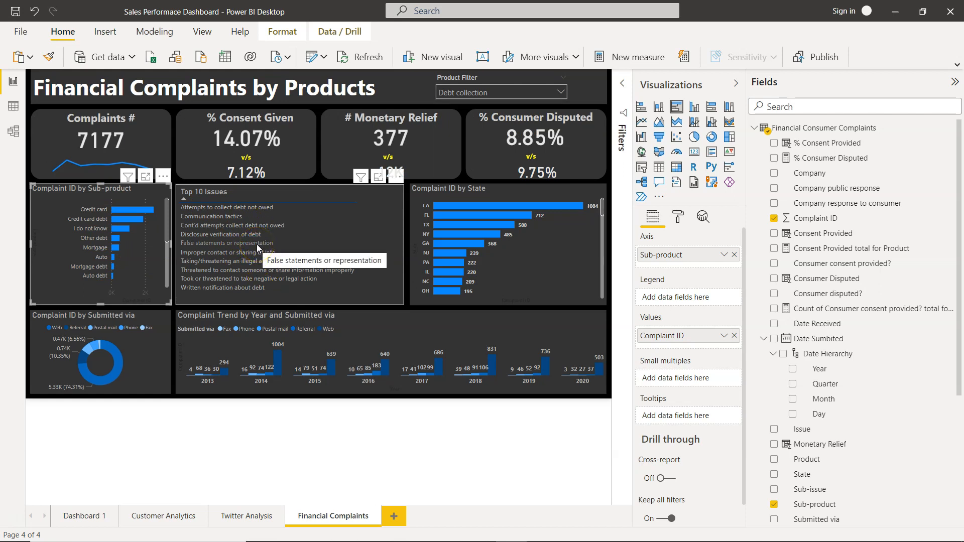
left_click(384, 243)
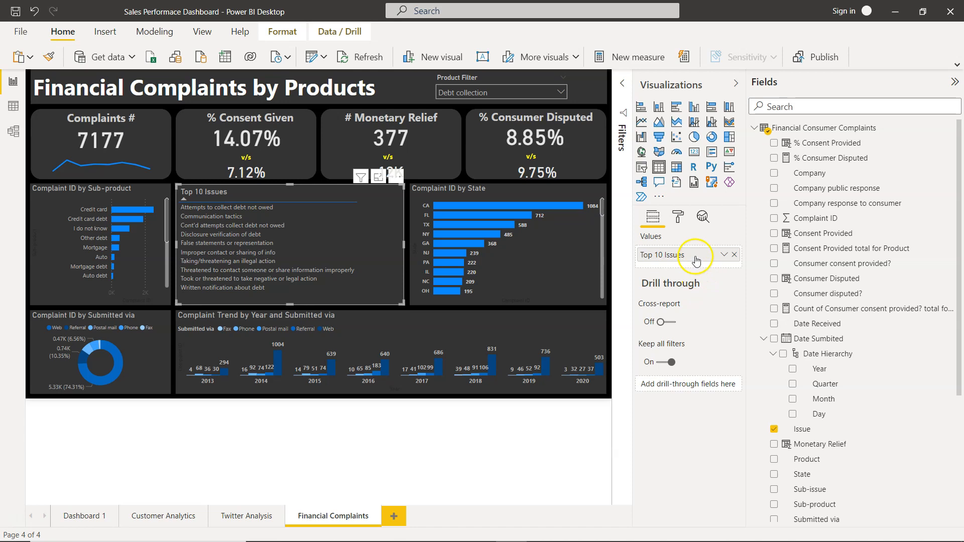
left_click(623, 87)
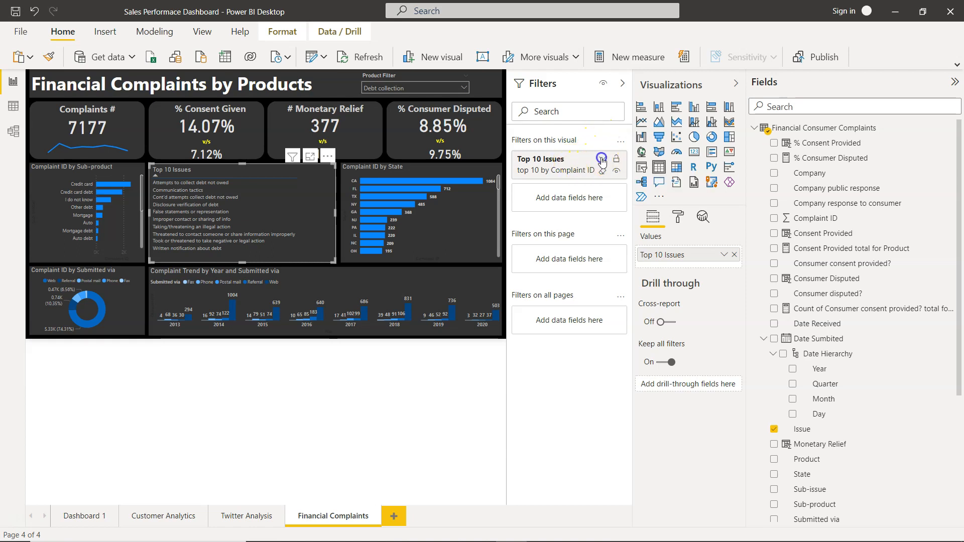
left_click(601, 160)
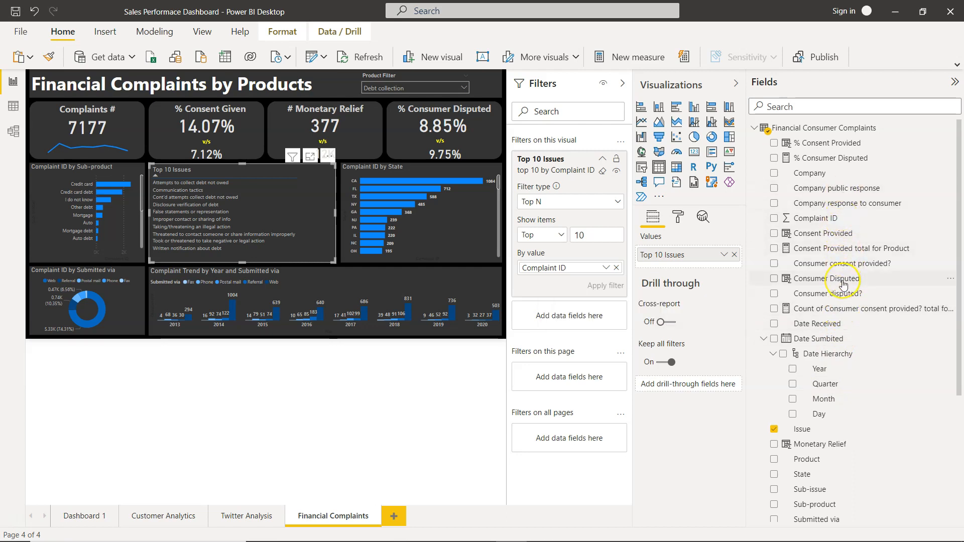
scroll(844, 285, "down", 3)
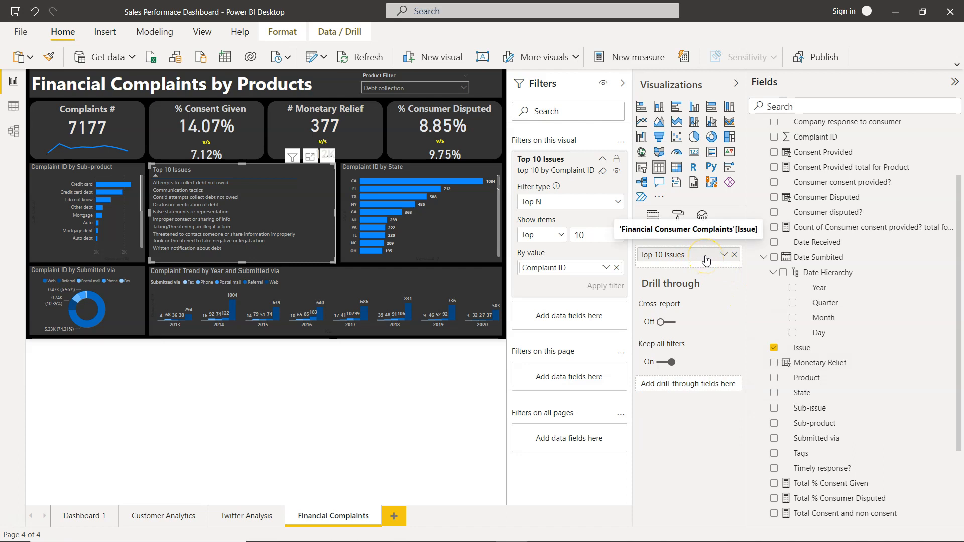
scroll(811, 334, "down", 1)
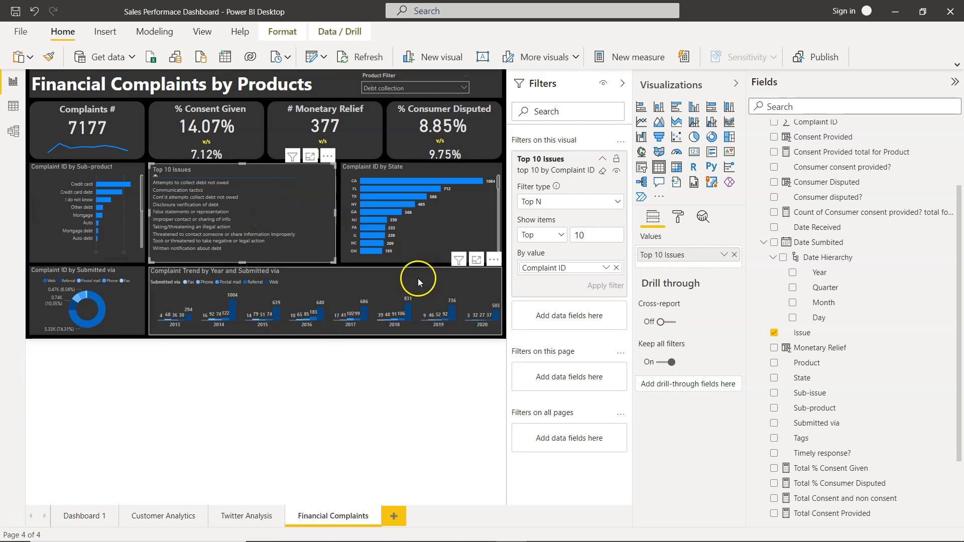
left_click(622, 84)
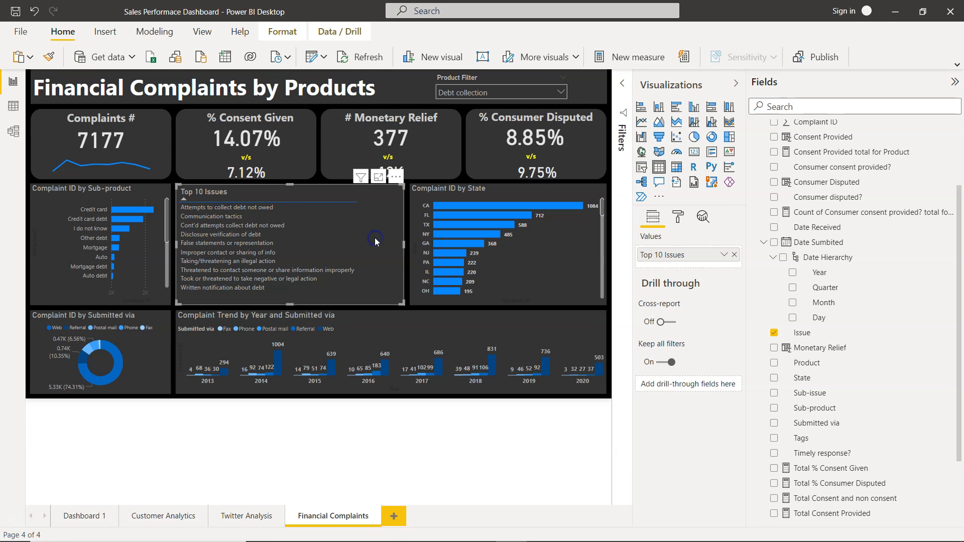
Review the formatting options of the Top 10 Issues table, including its background settings.
left_click(678, 219)
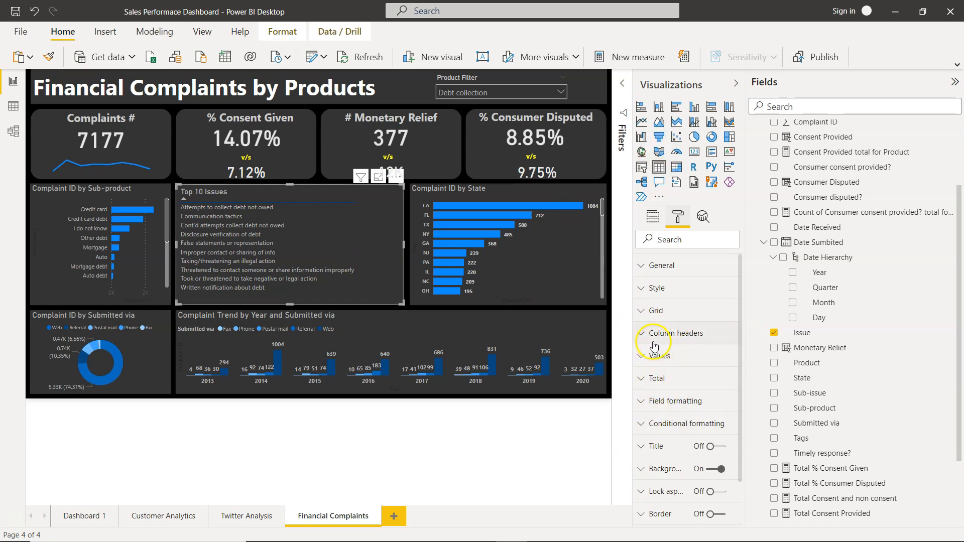
scroll(648, 382, "down", 1)
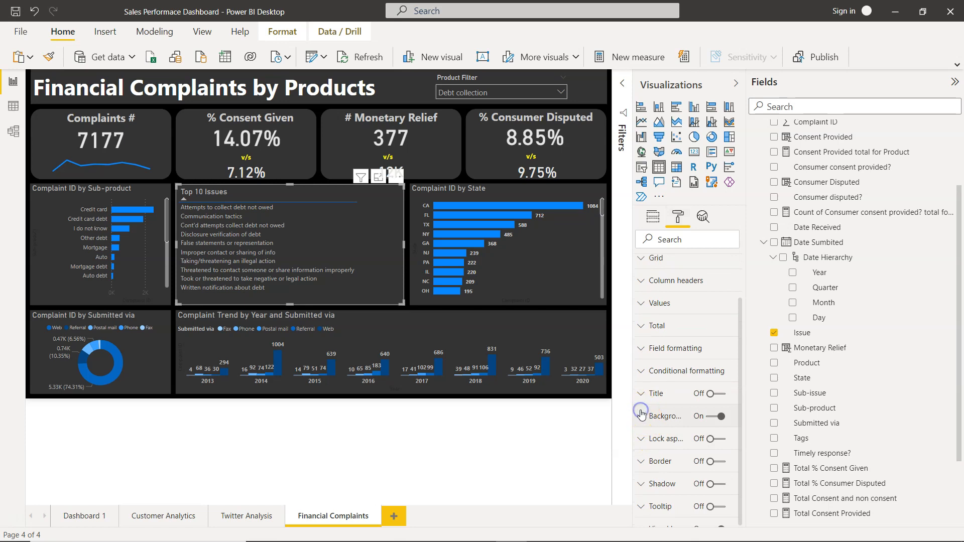
left_click(641, 415)
left_click(644, 422)
scroll(647, 419, "up", 1)
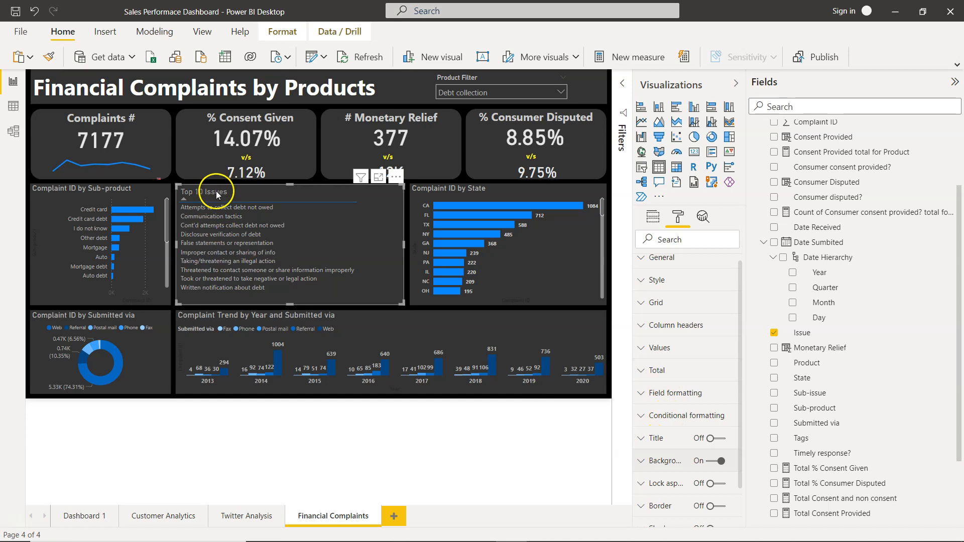
scroll(686, 365, "up", 1)
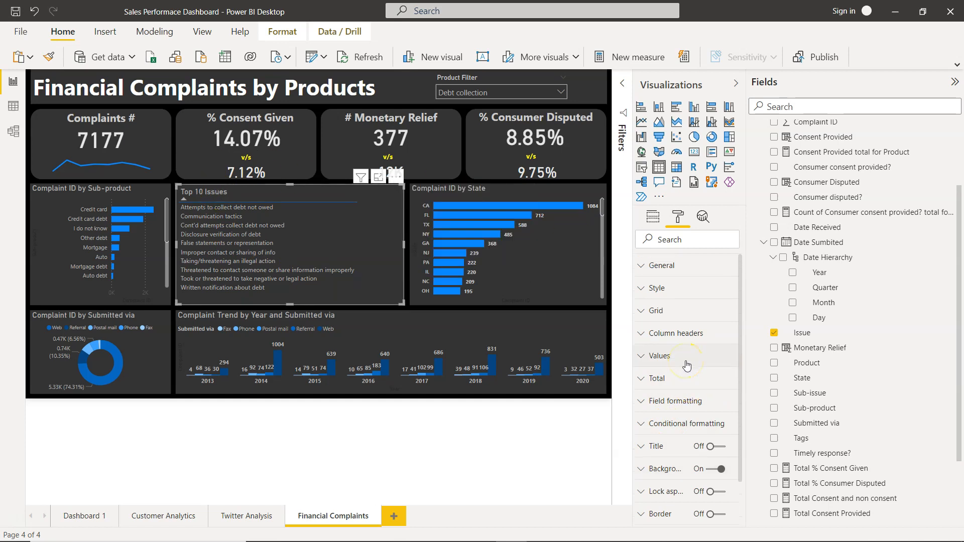
Select the Complaint ID by State bar chart and browse through its list of states.
left_click(571, 275)
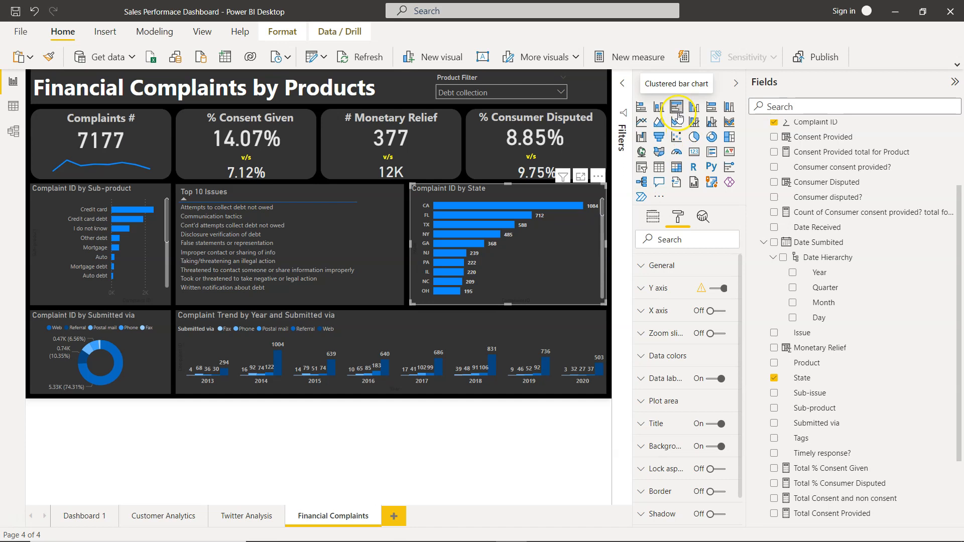
scroll(558, 257, "down", 3)
scroll(558, 257, "down", 5)
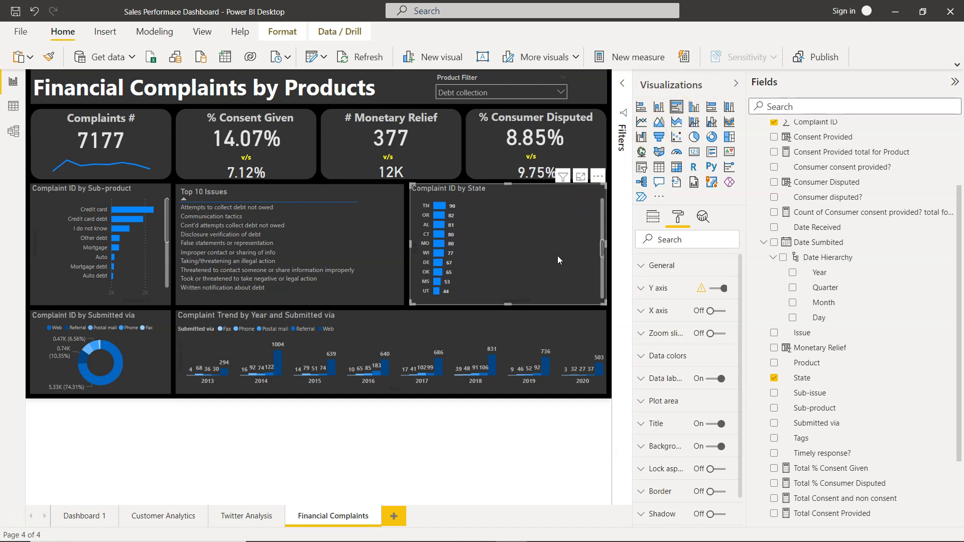
scroll(558, 257, "up", 10)
scroll(557, 257, "down", 3)
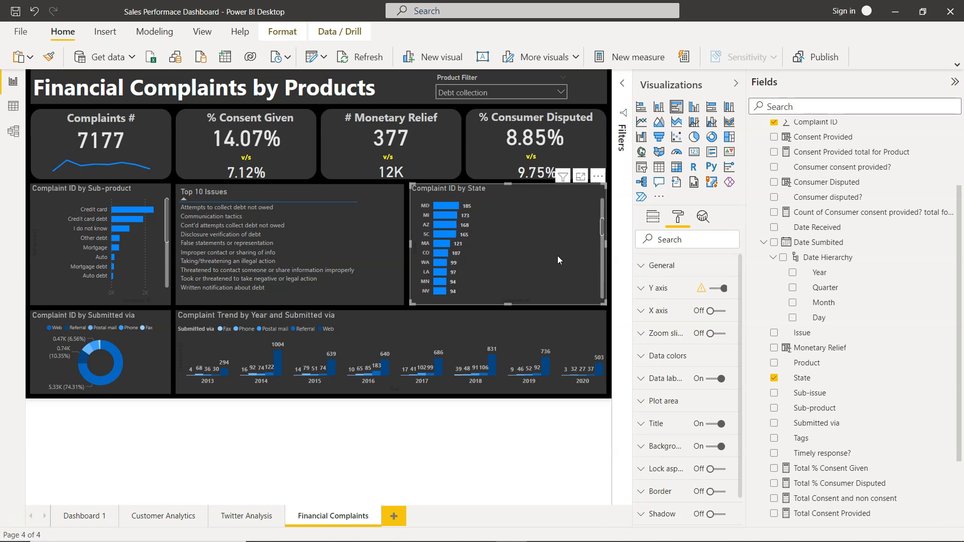
scroll(558, 259, "up", 3)
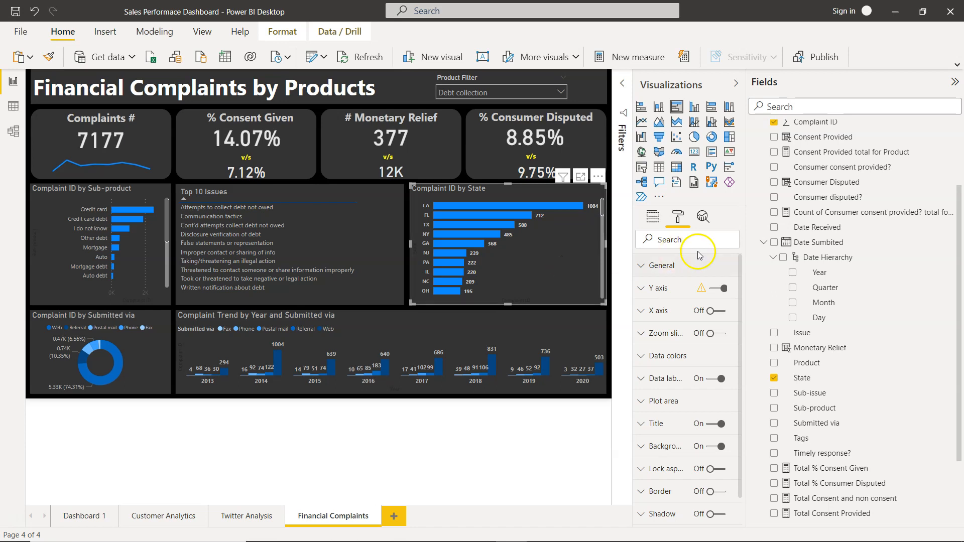
Examine the State chart's axis and value fields, and check which aggregation is applied to Complaint ID.
left_click(645, 216)
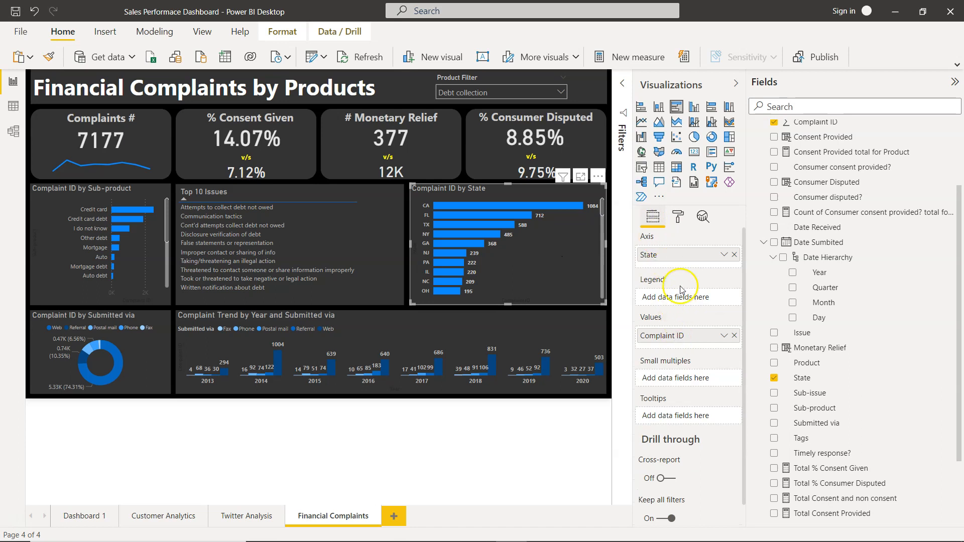
scroll(856, 322, "down", 2)
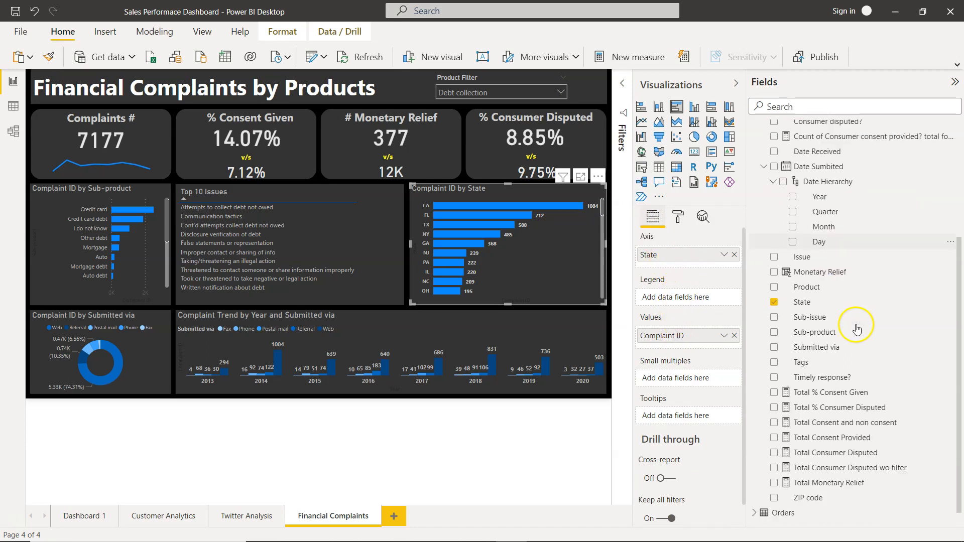
scroll(803, 301, "up", 4)
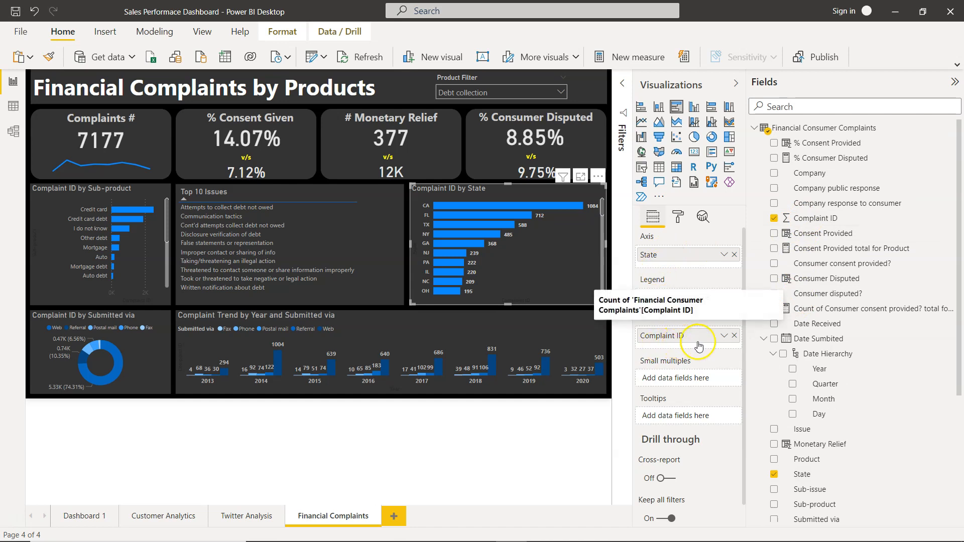
left_click(723, 336)
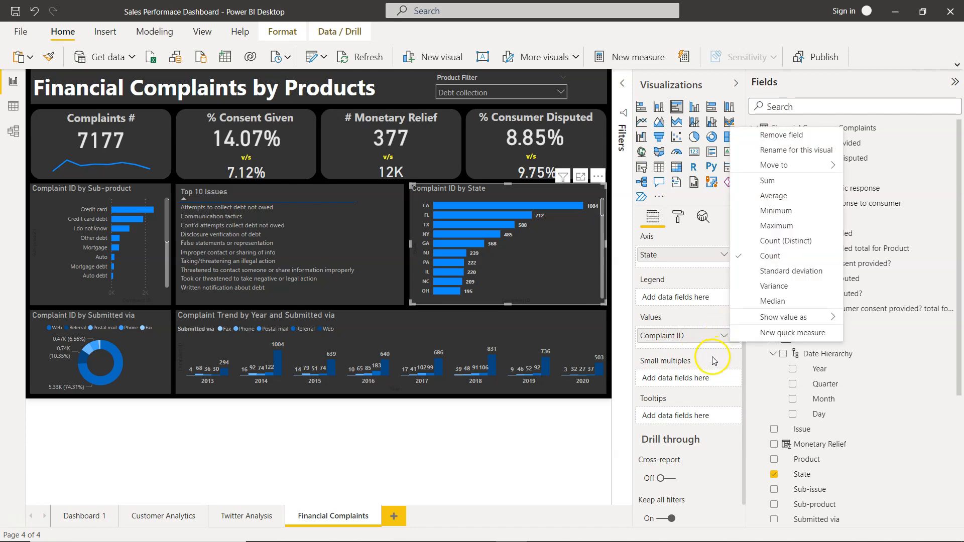
left_click(516, 236)
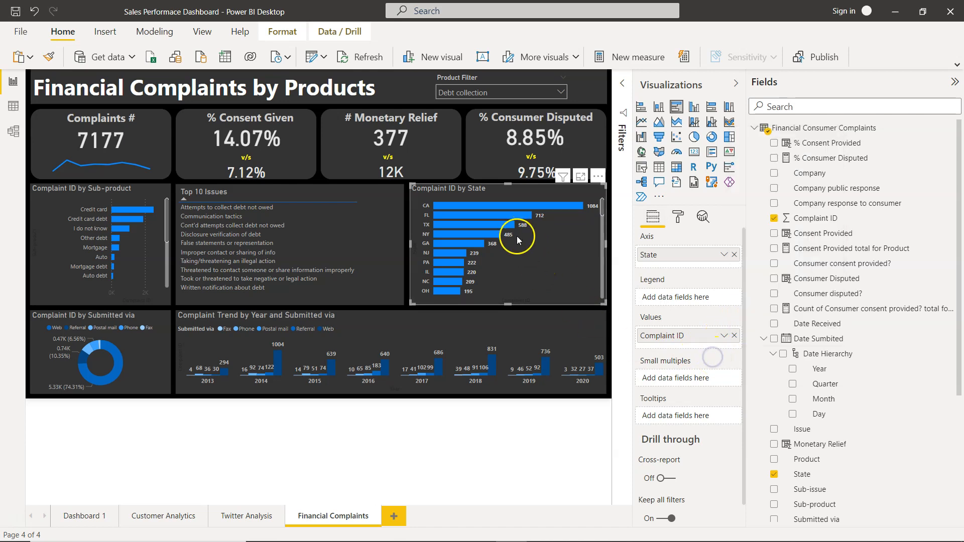
Set the State chart's data label color to a grey theme shade and open its Y axis formatting settings.
left_click(677, 217)
left_click(572, 325)
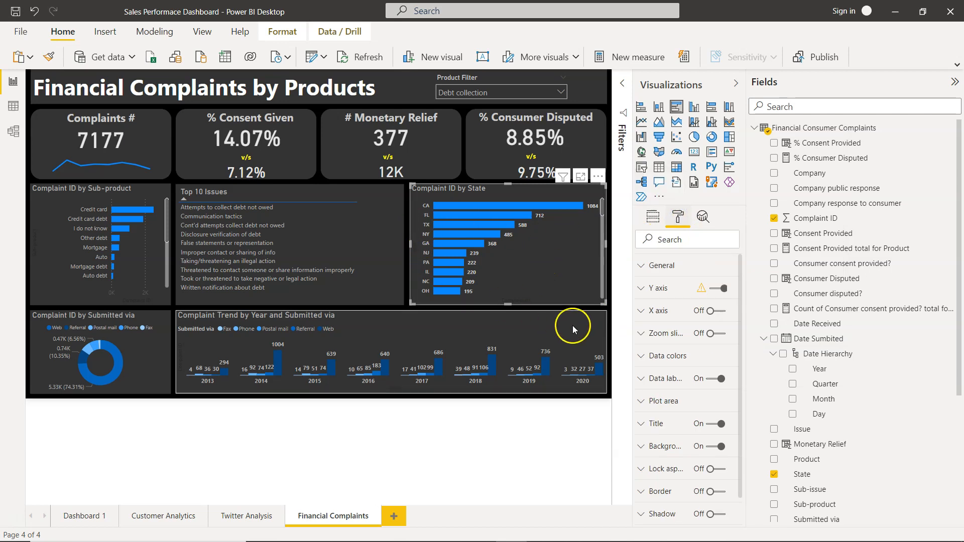
left_click(642, 379)
left_click(660, 421)
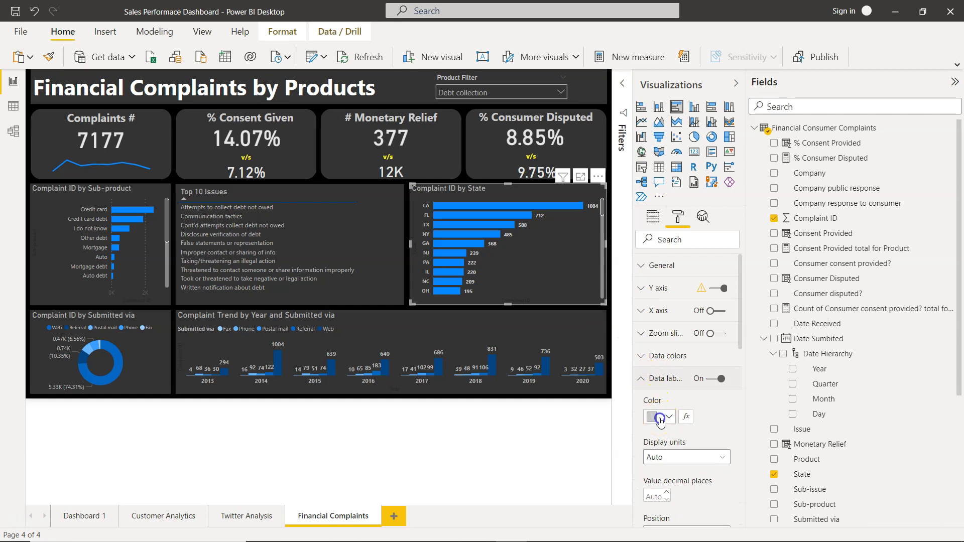
left_click(659, 420)
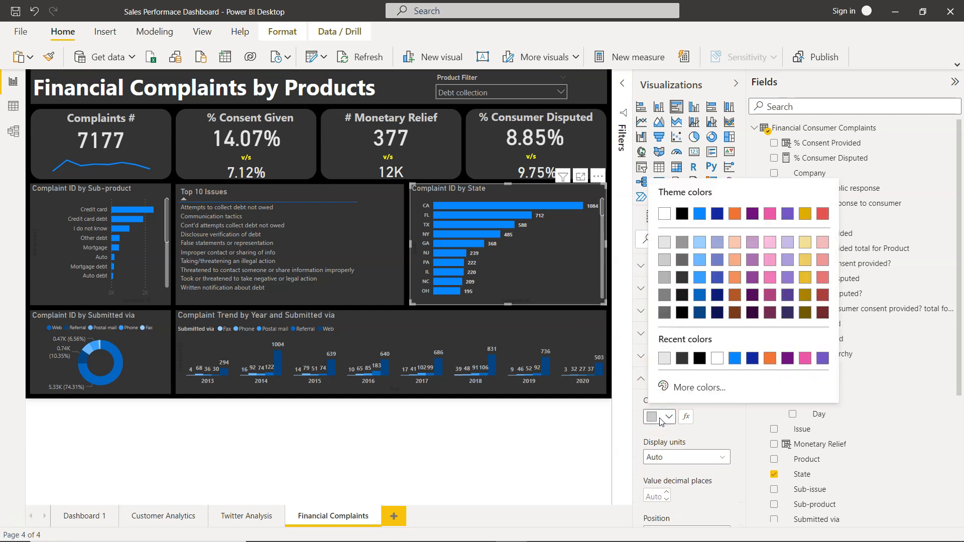
left_click(665, 278)
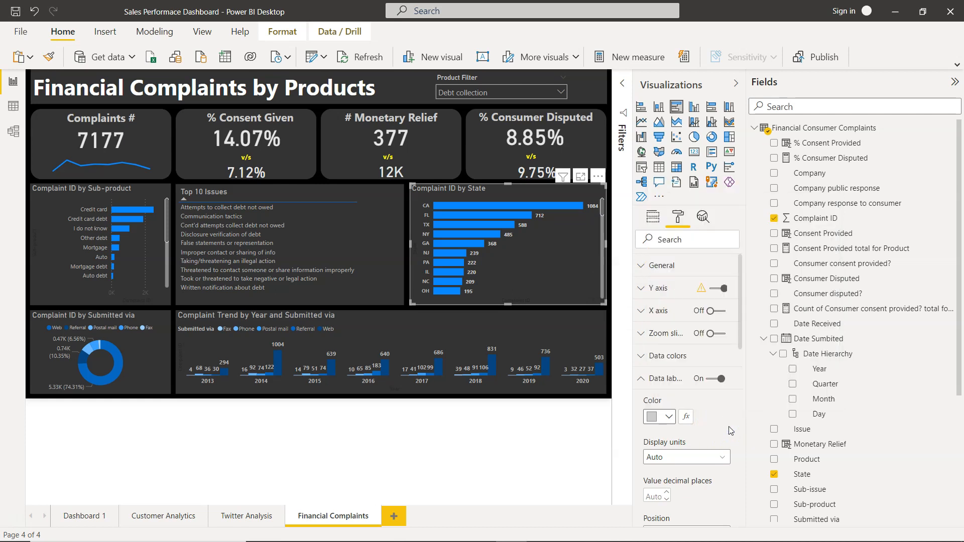
left_click(420, 223)
left_click(645, 289)
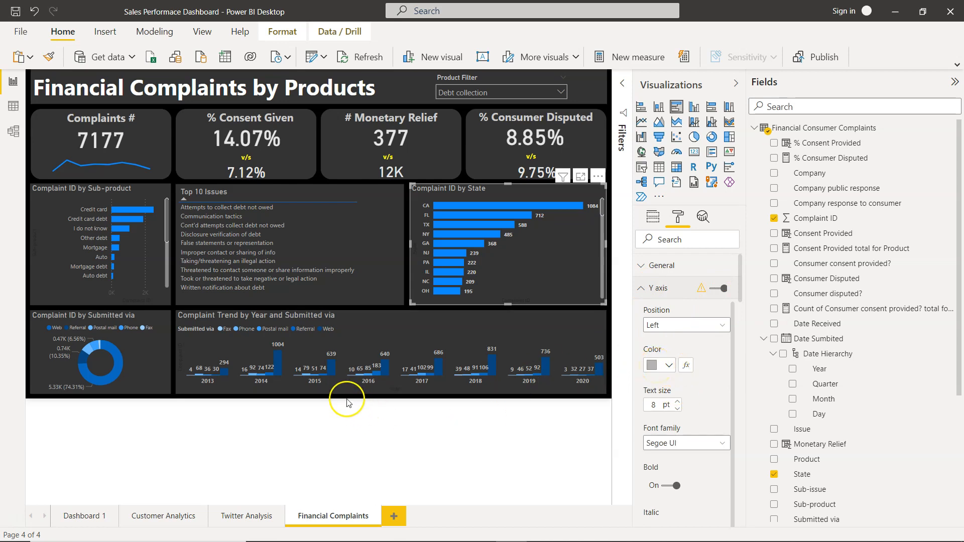
Select the Complaint ID by Submitted via donut chart and inspect its legend and value fields and its slice details.
left_click(156, 364)
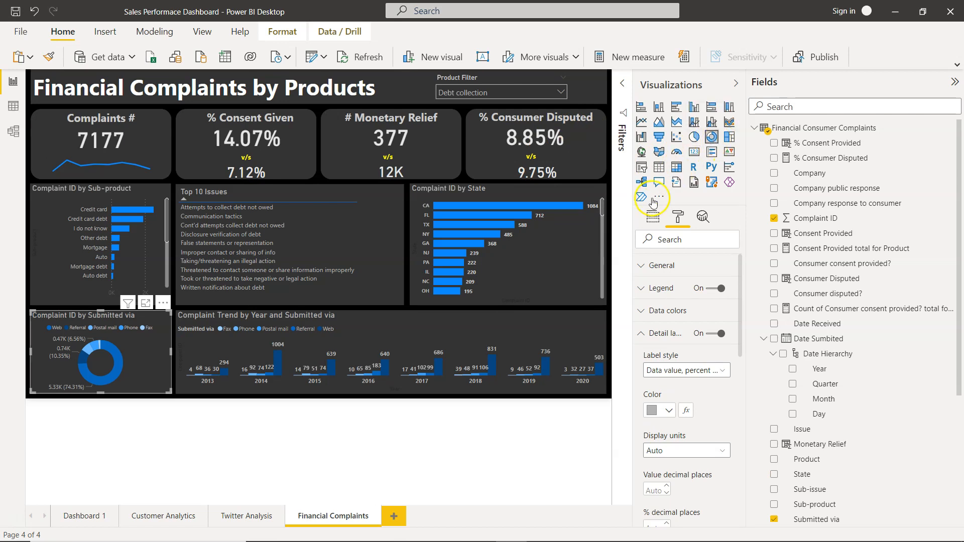
left_click(653, 221)
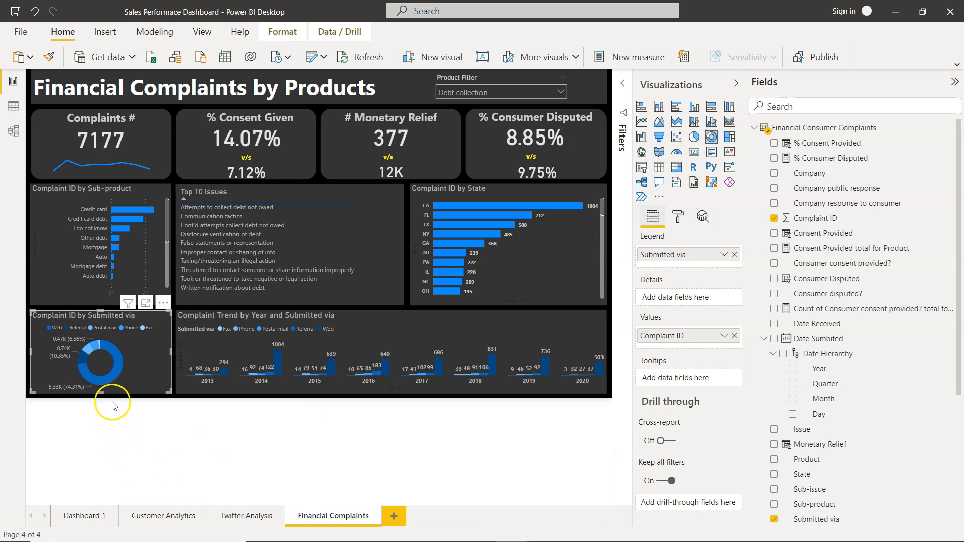
mouse_move(116, 371)
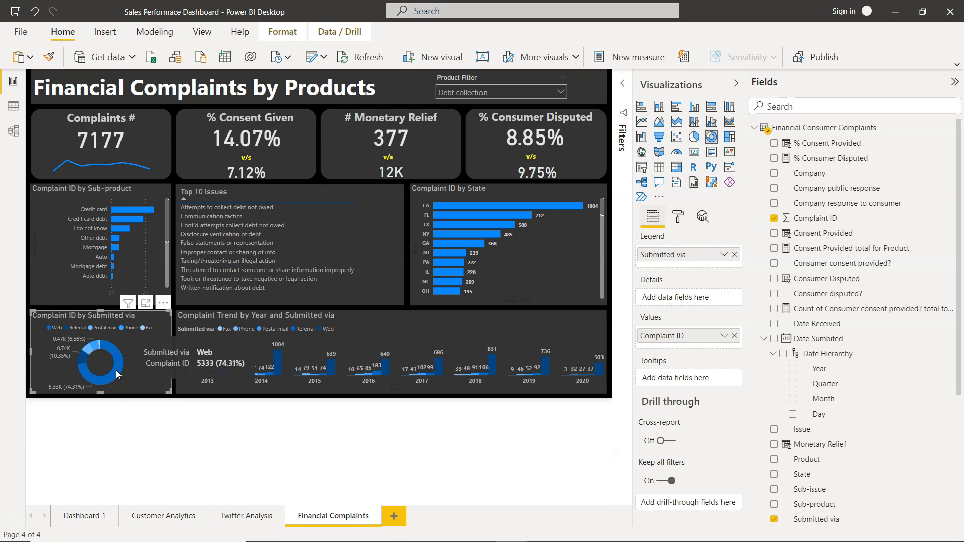
mouse_move(83, 362)
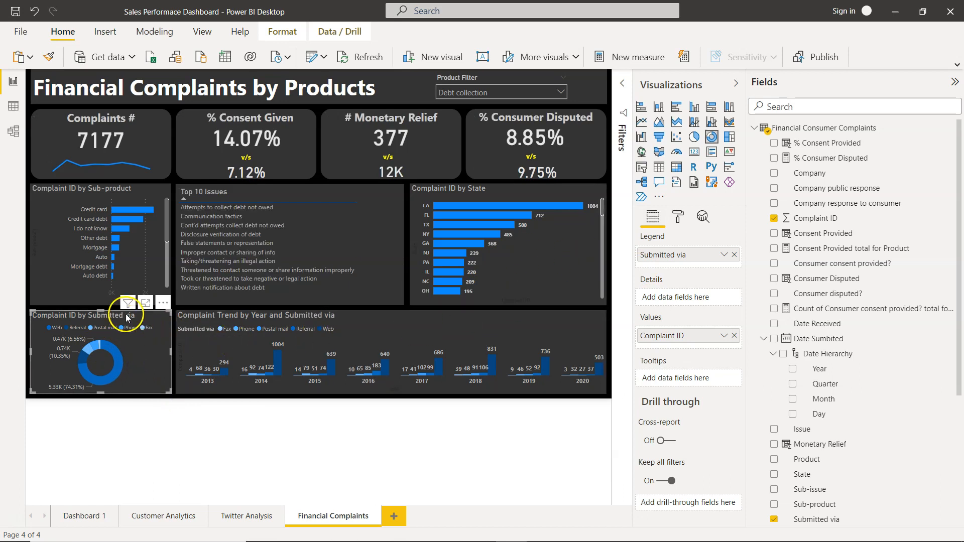
Review the data colors of the Submitted via donut chart and the Complaint Trend by Year and Submitted via column chart.
left_click(677, 217)
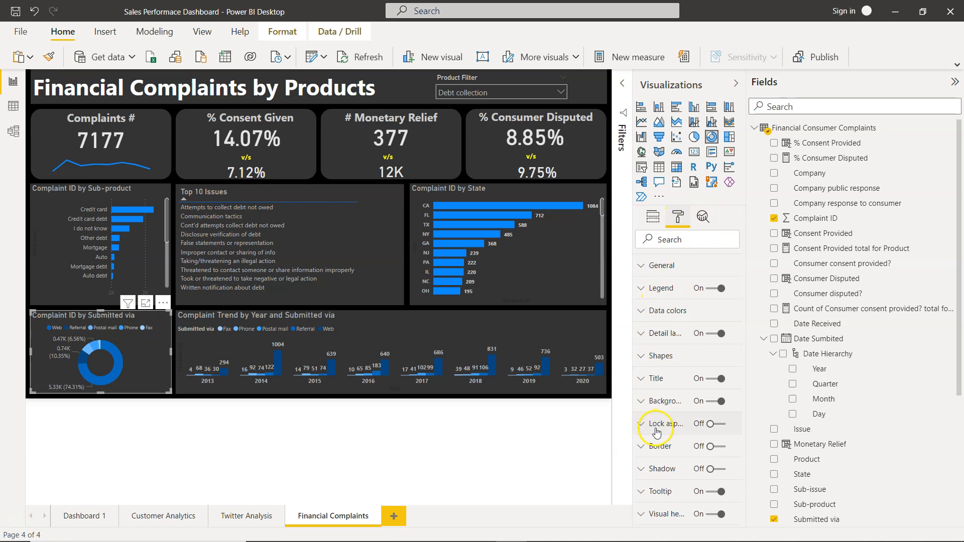
left_click(658, 312)
scroll(708, 413, "down", 2)
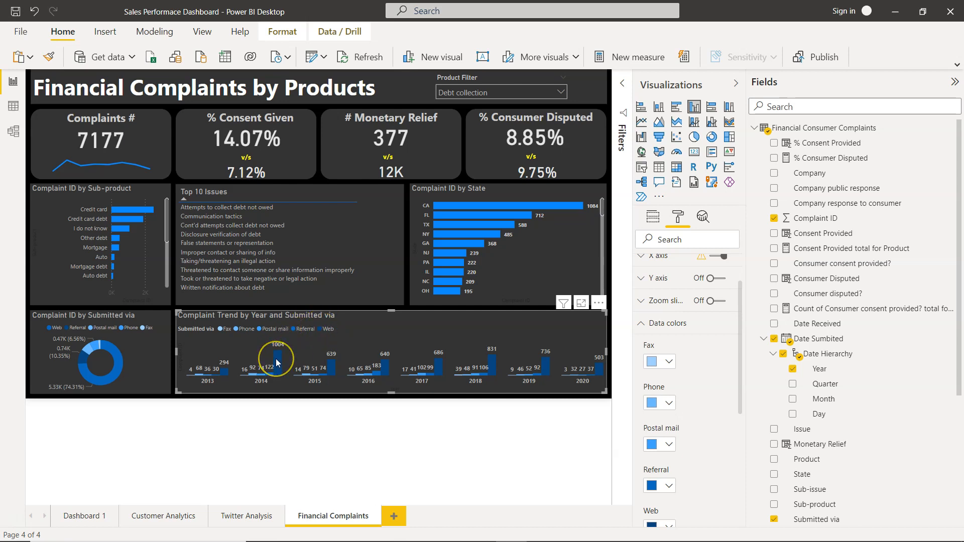
mouse_move(278, 363)
Clear the visual selection and collapse the Visualizations and Fields panes to enlarge the dashboard view.
left_click(406, 289)
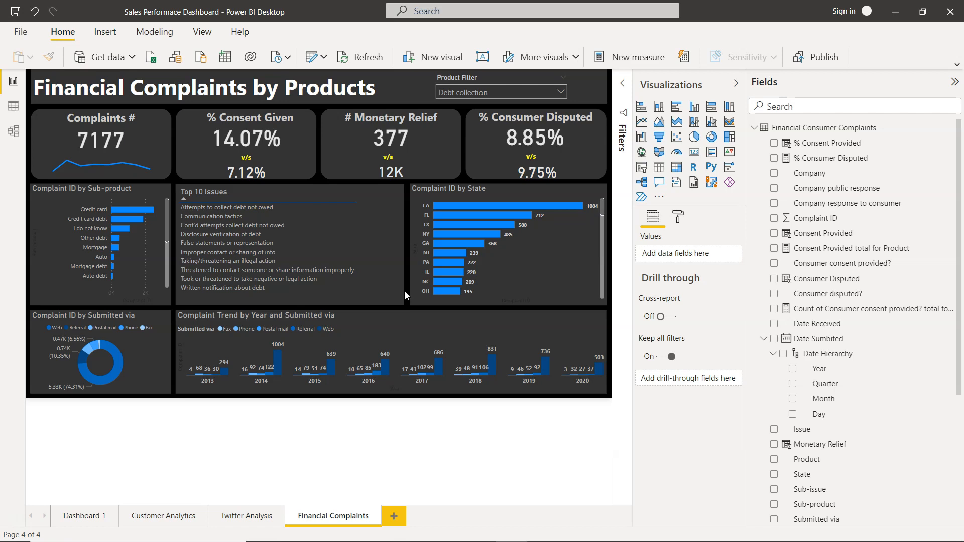
left_click(737, 87)
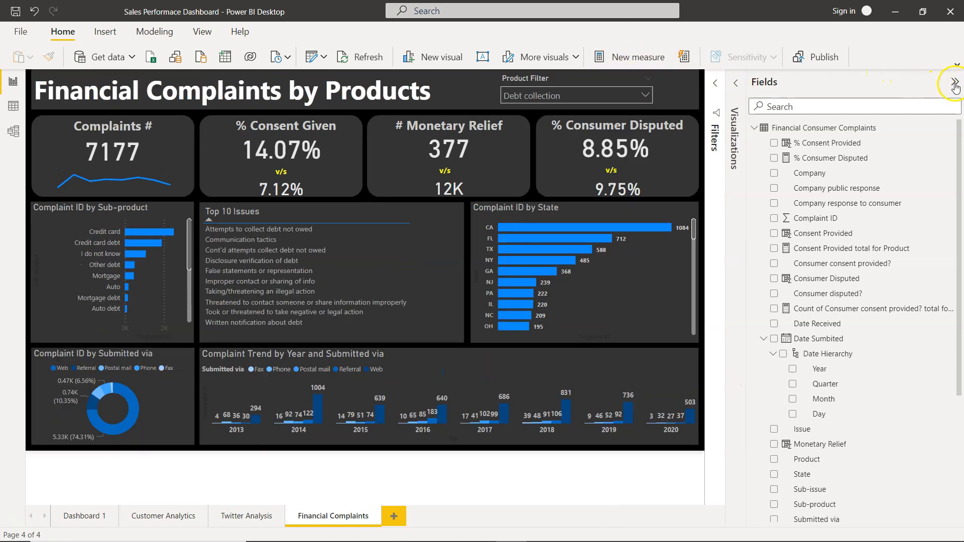
left_click(954, 83)
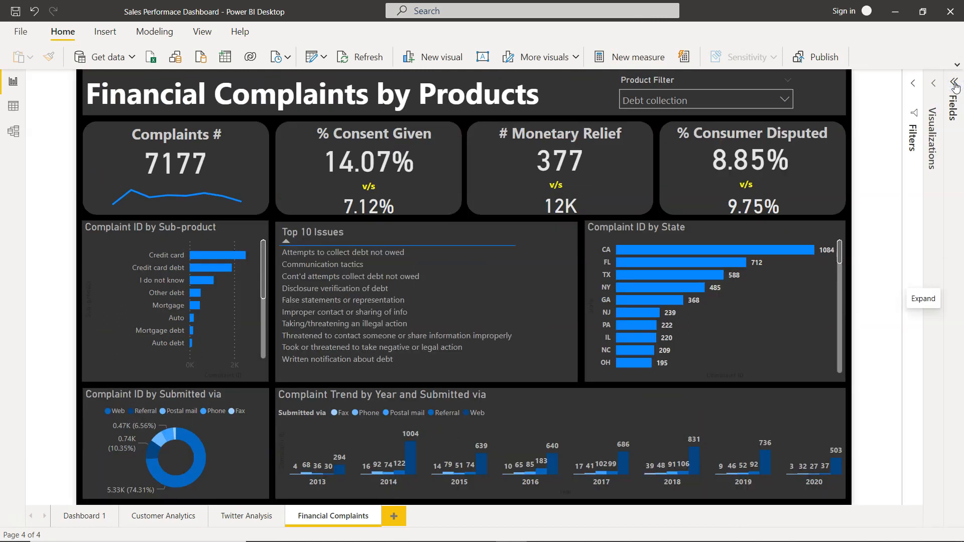